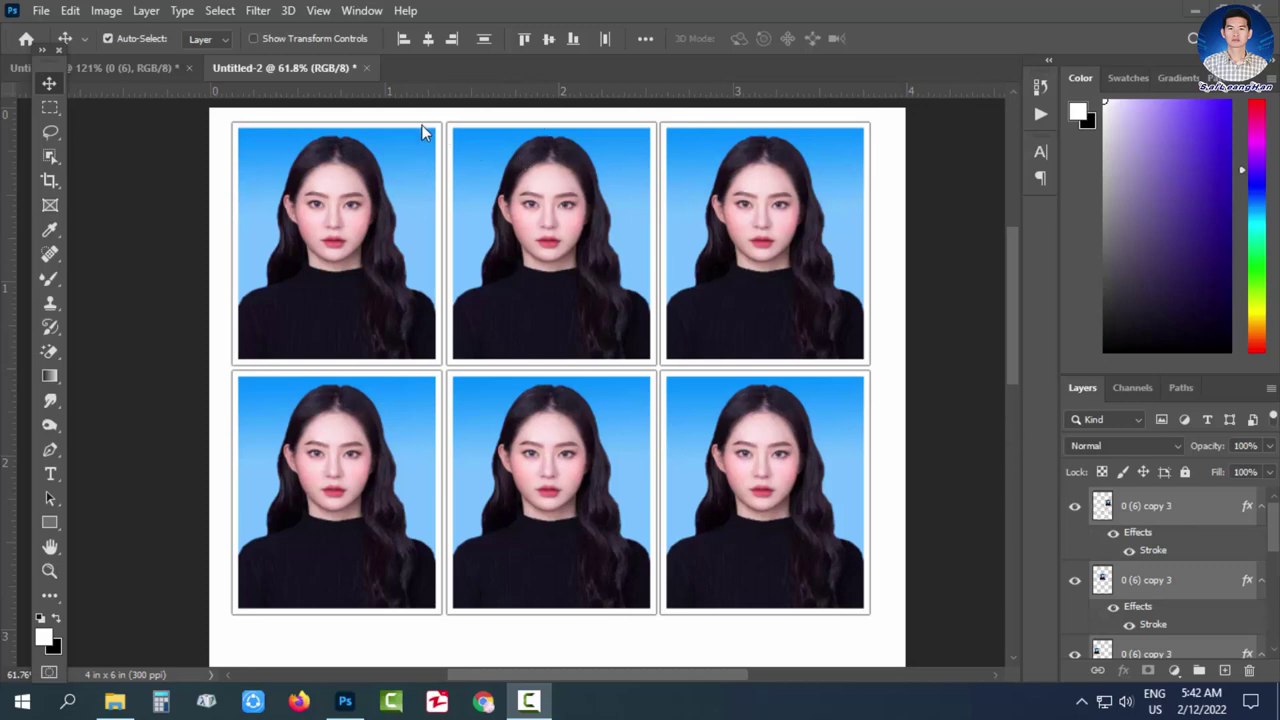
Step: Close both open documents without saving their changes
left_click(366, 68)
key("Return")
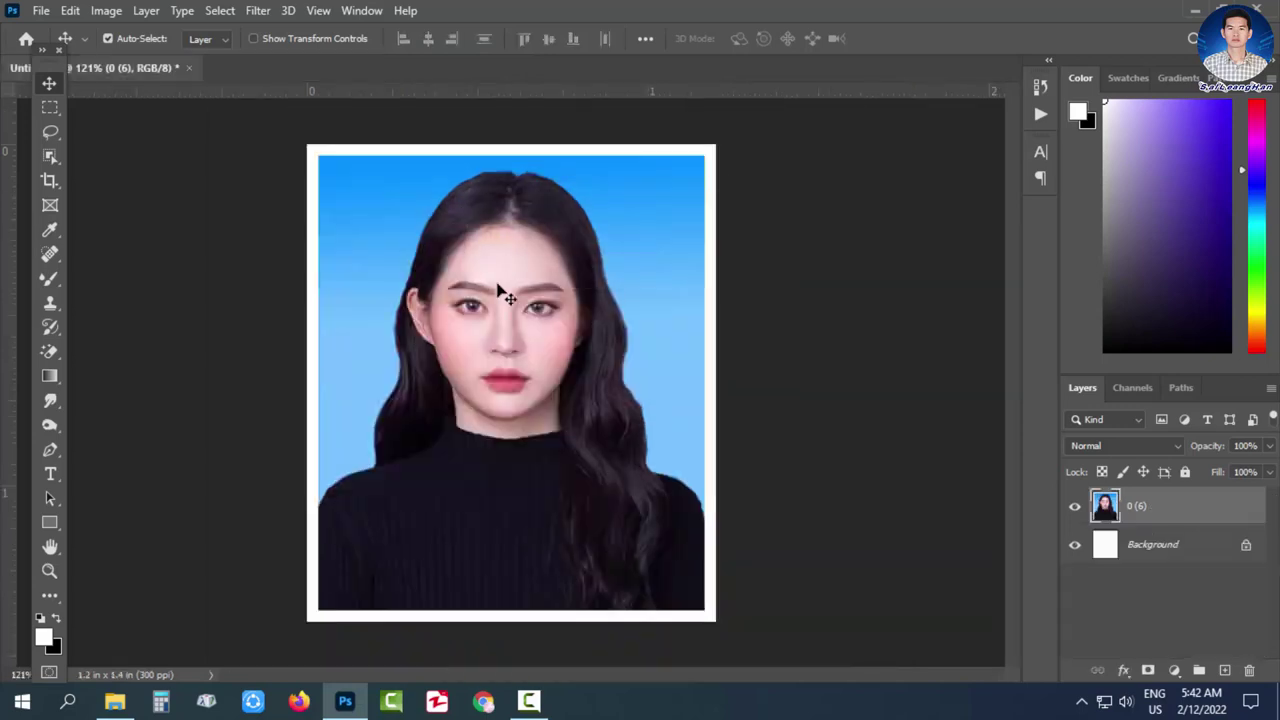
left_click(191, 68)
left_click(623, 270)
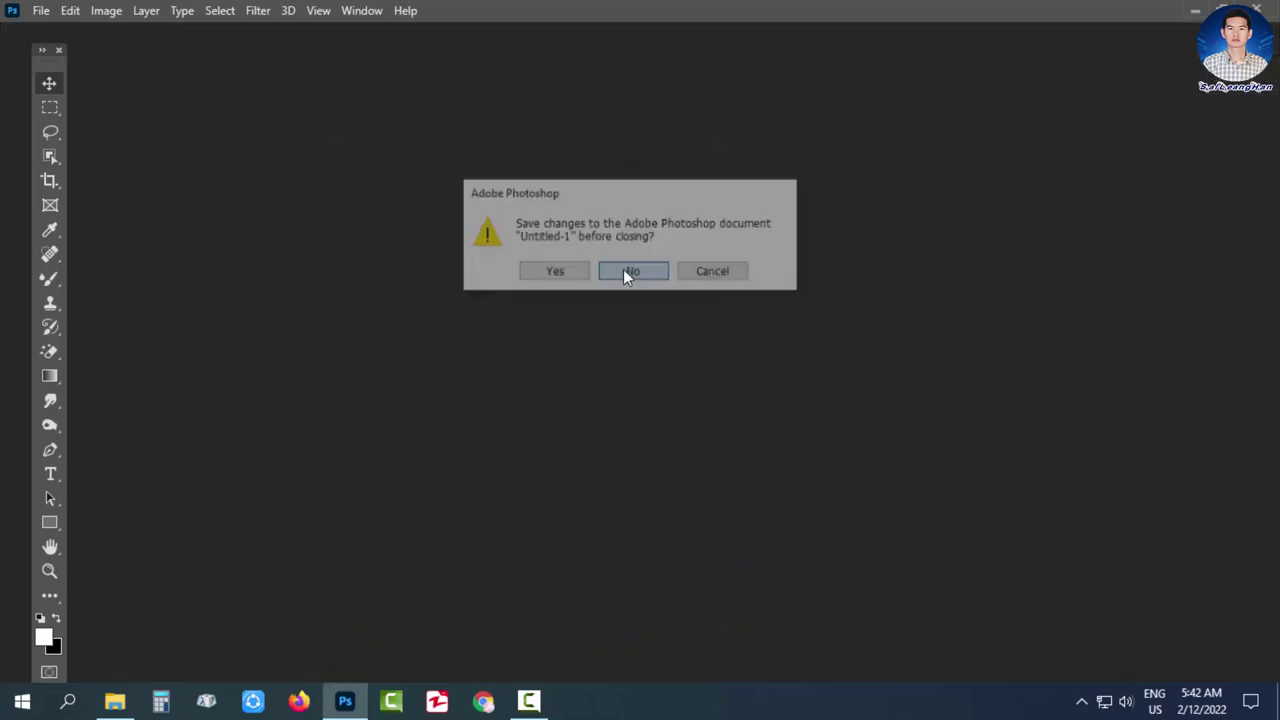
left_click(32, 57)
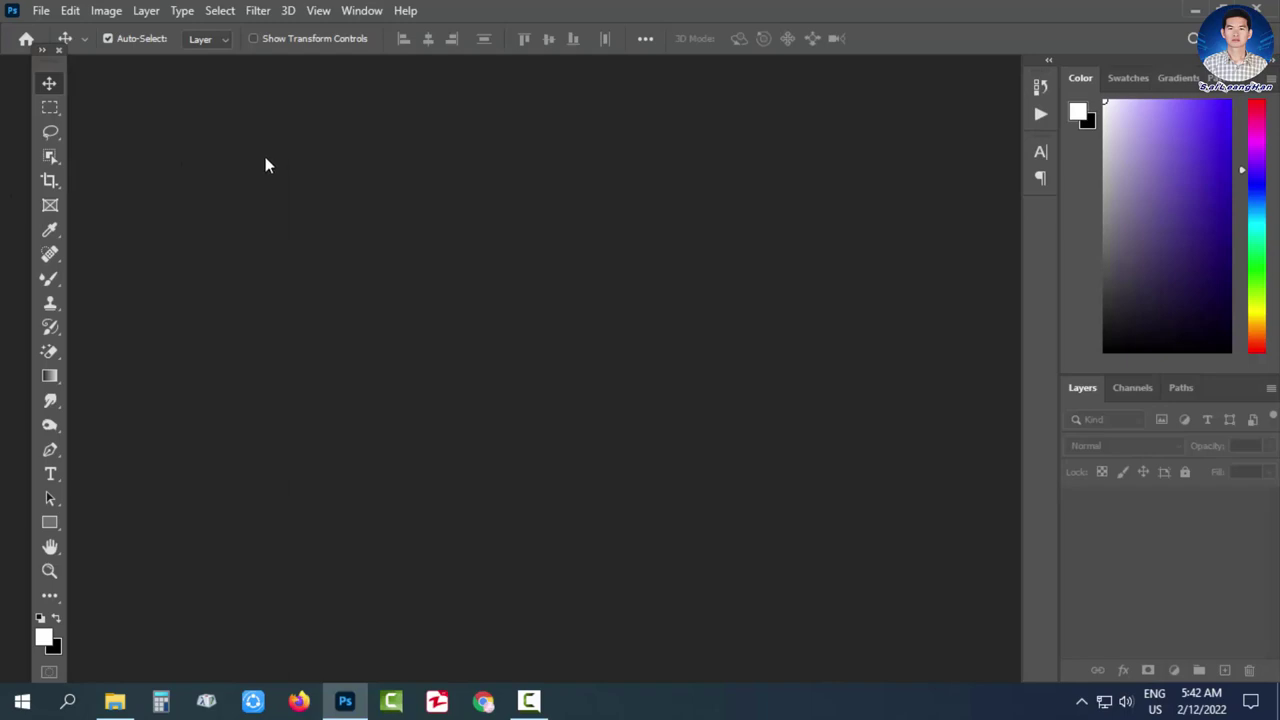
Step: Create a new portrait photo document 1.2 inches wide and 1.4 inches high at 300 pixels/inch in RGB Color with a white background
left_click(41, 10)
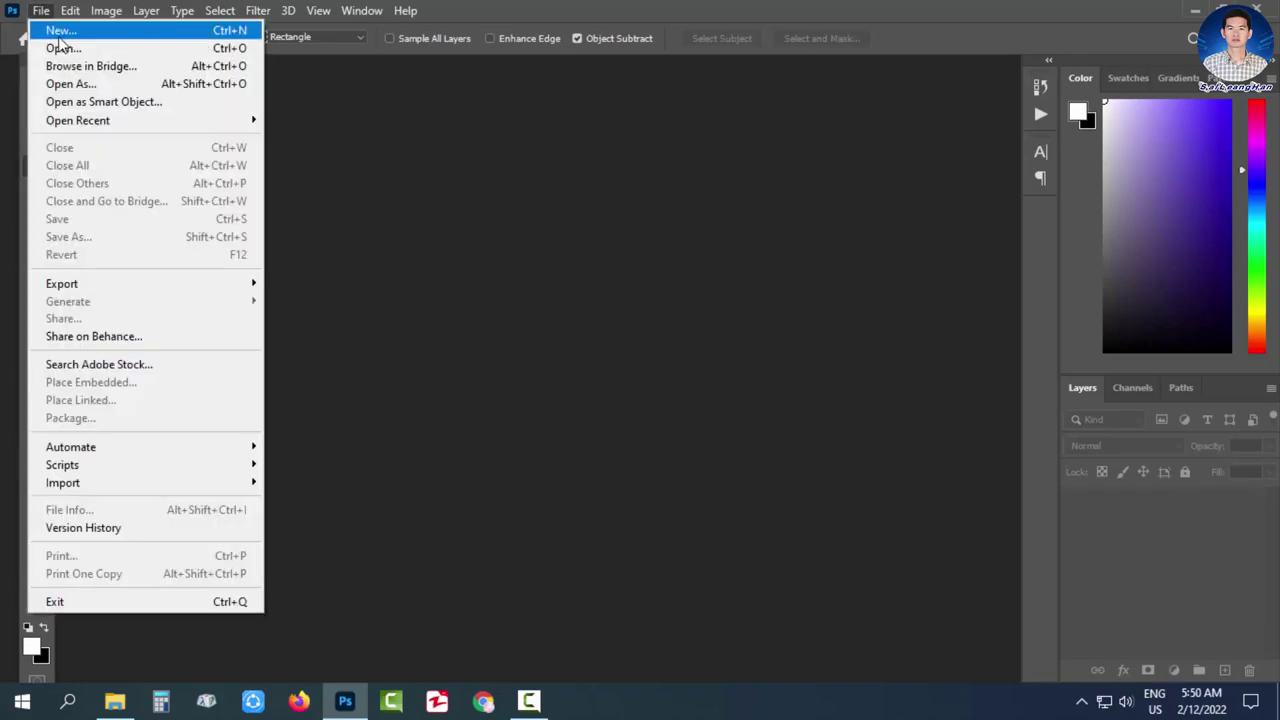
left_click(59, 34)
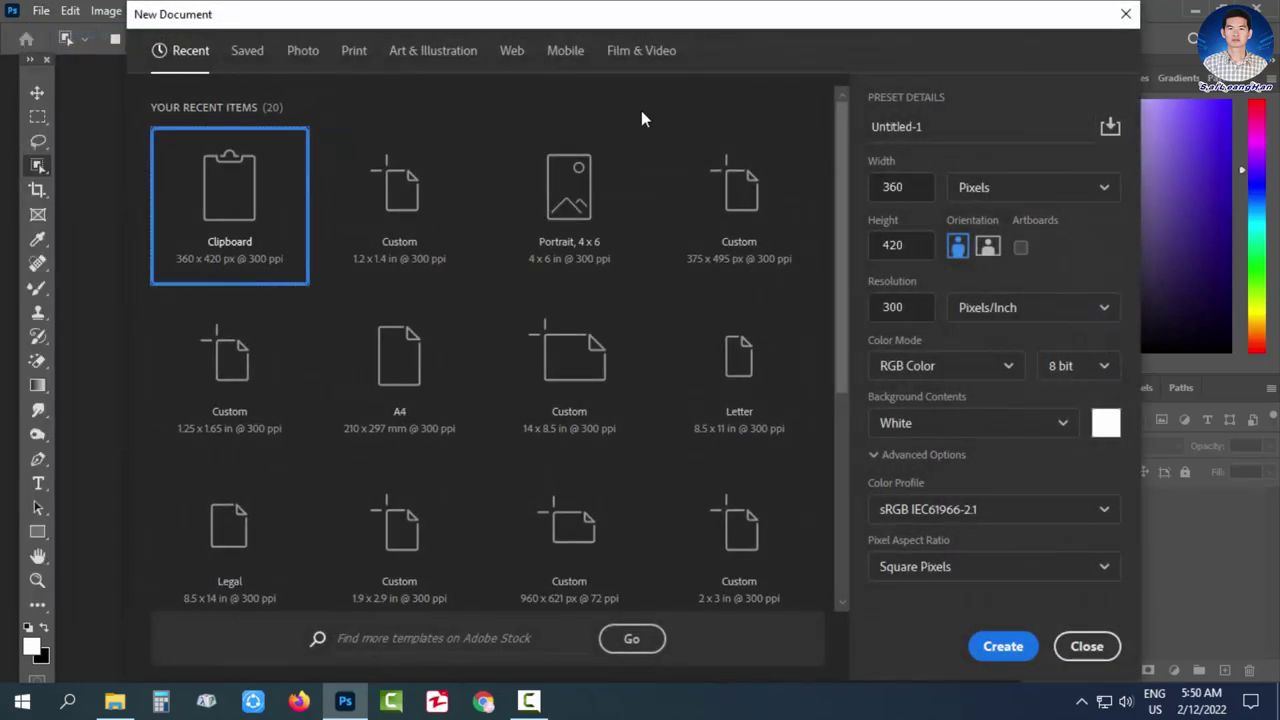
left_click(312, 58)
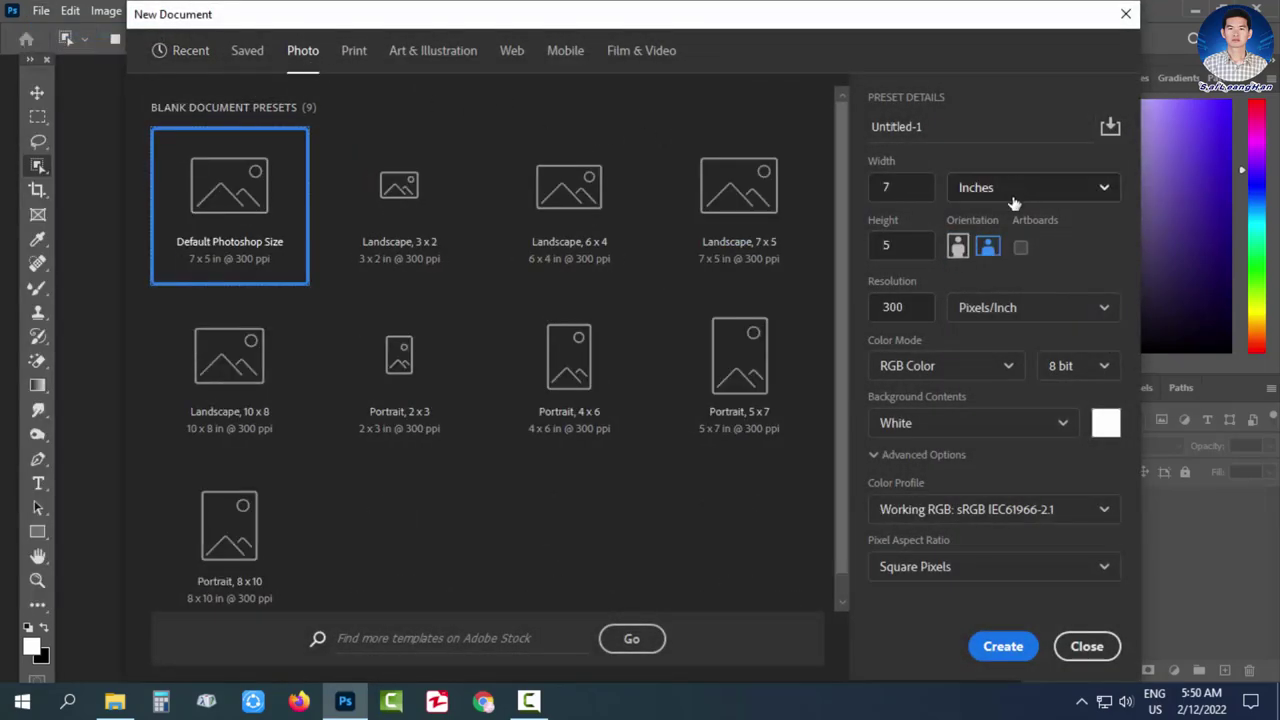
left_click(868, 190)
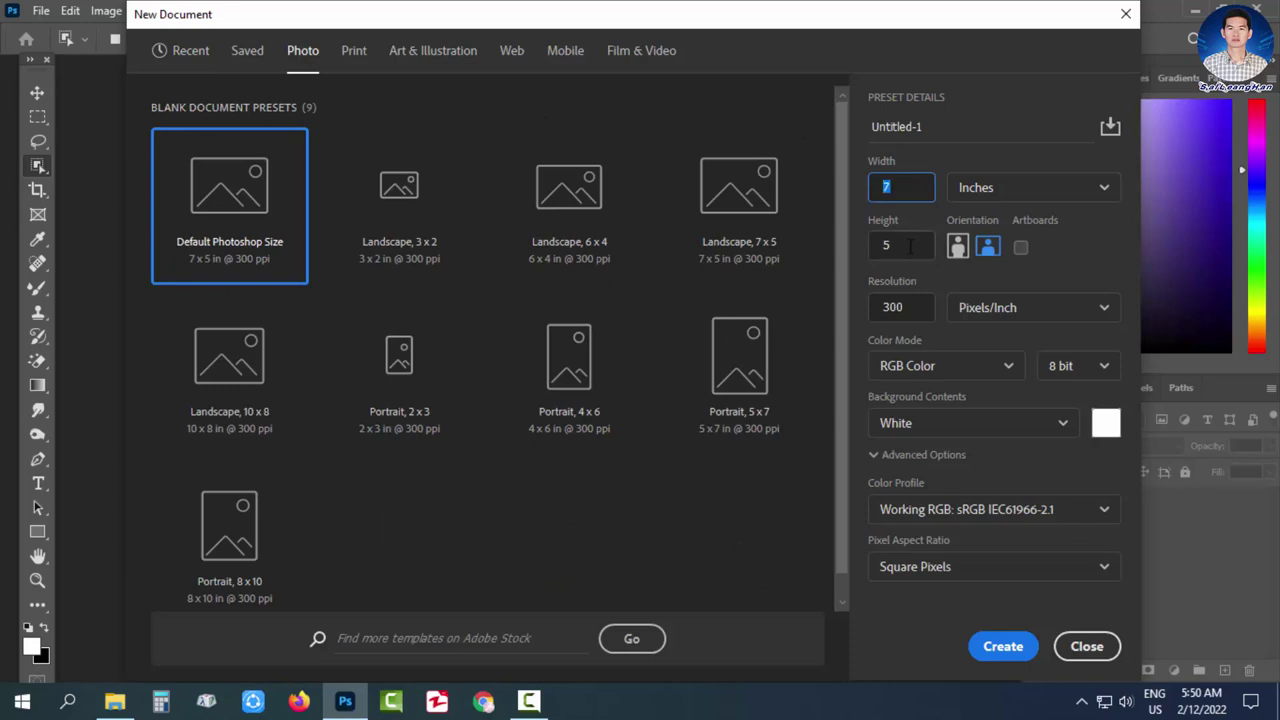
type("1.2")
left_click(904, 252)
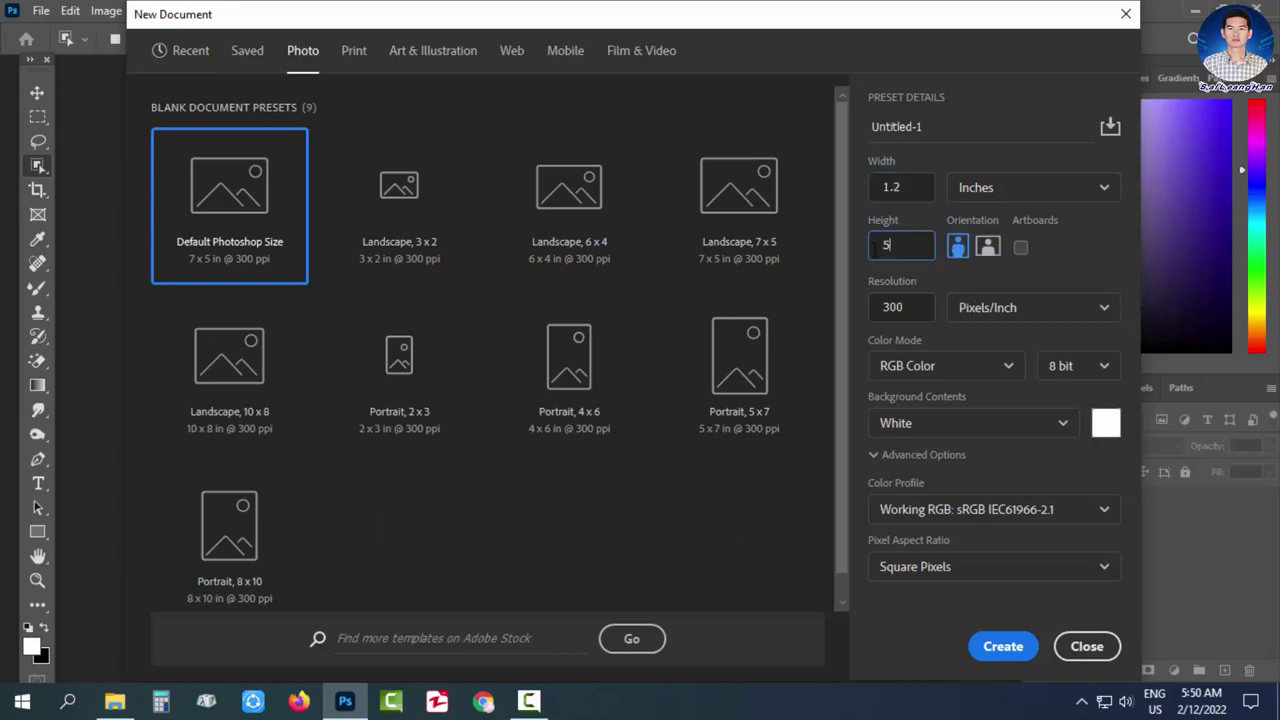
type("1.4")
left_click(975, 192)
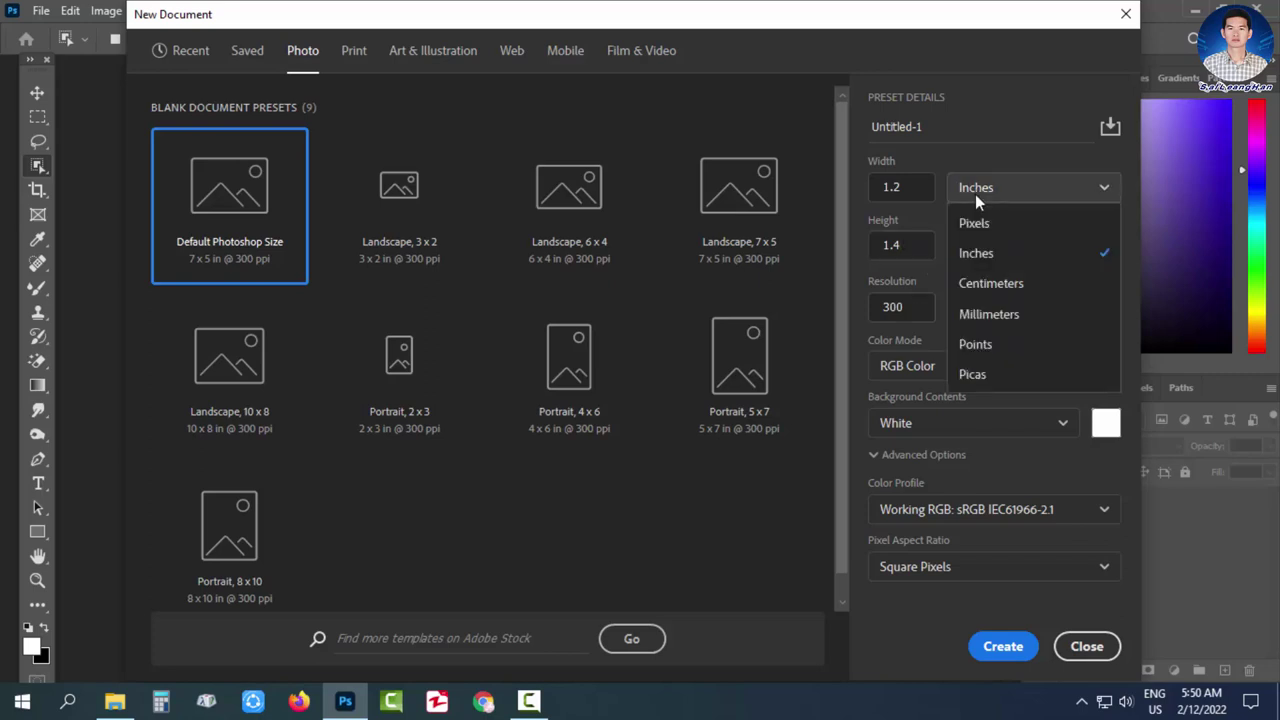
left_click(988, 253)
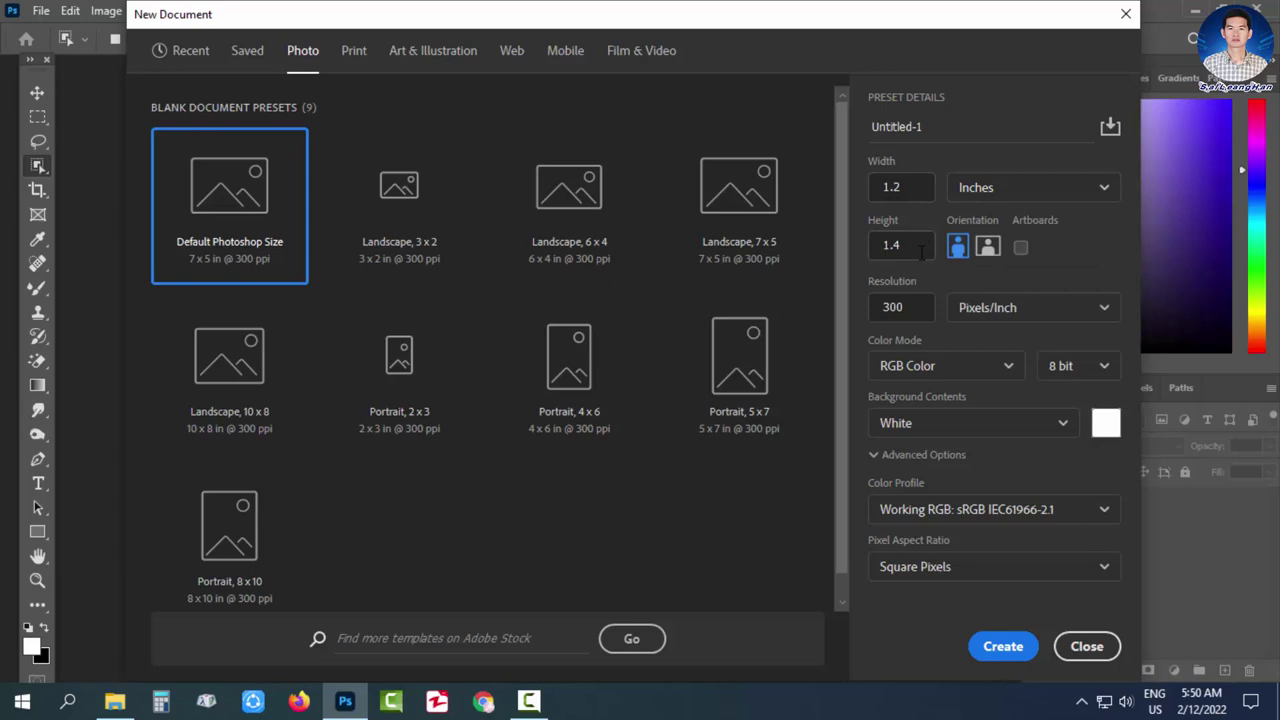
left_click(913, 307)
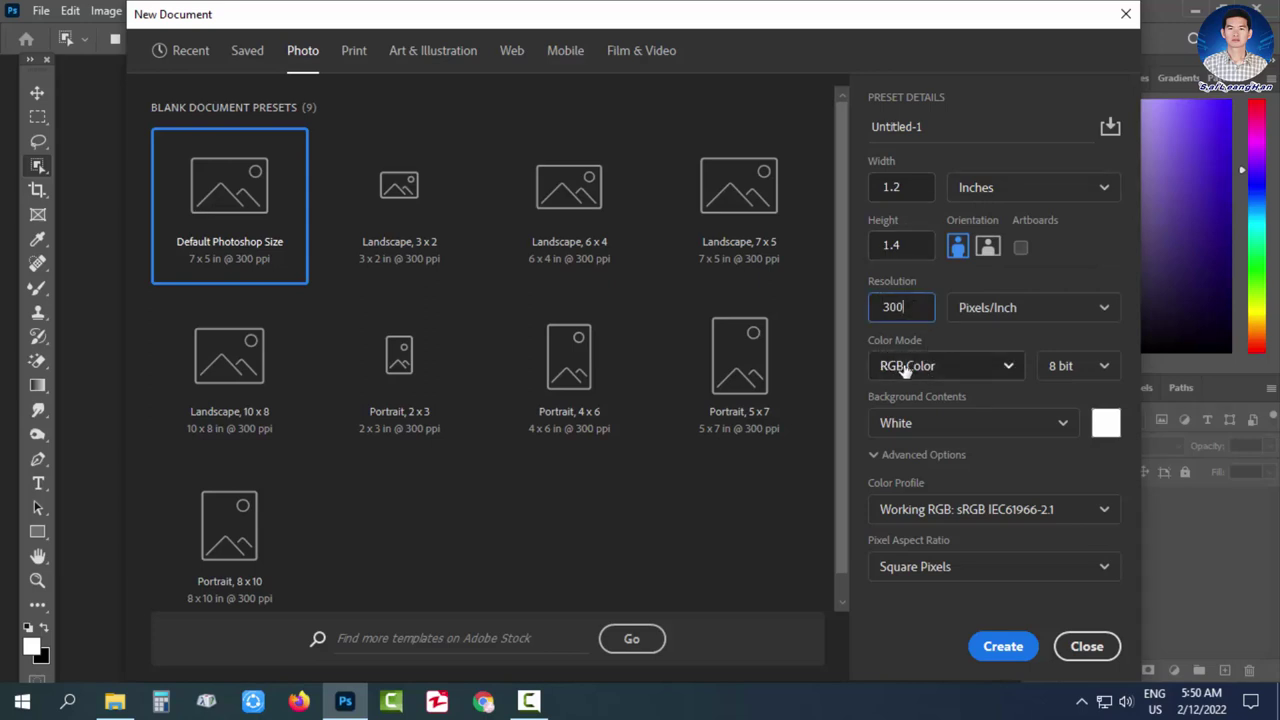
left_click(1003, 646)
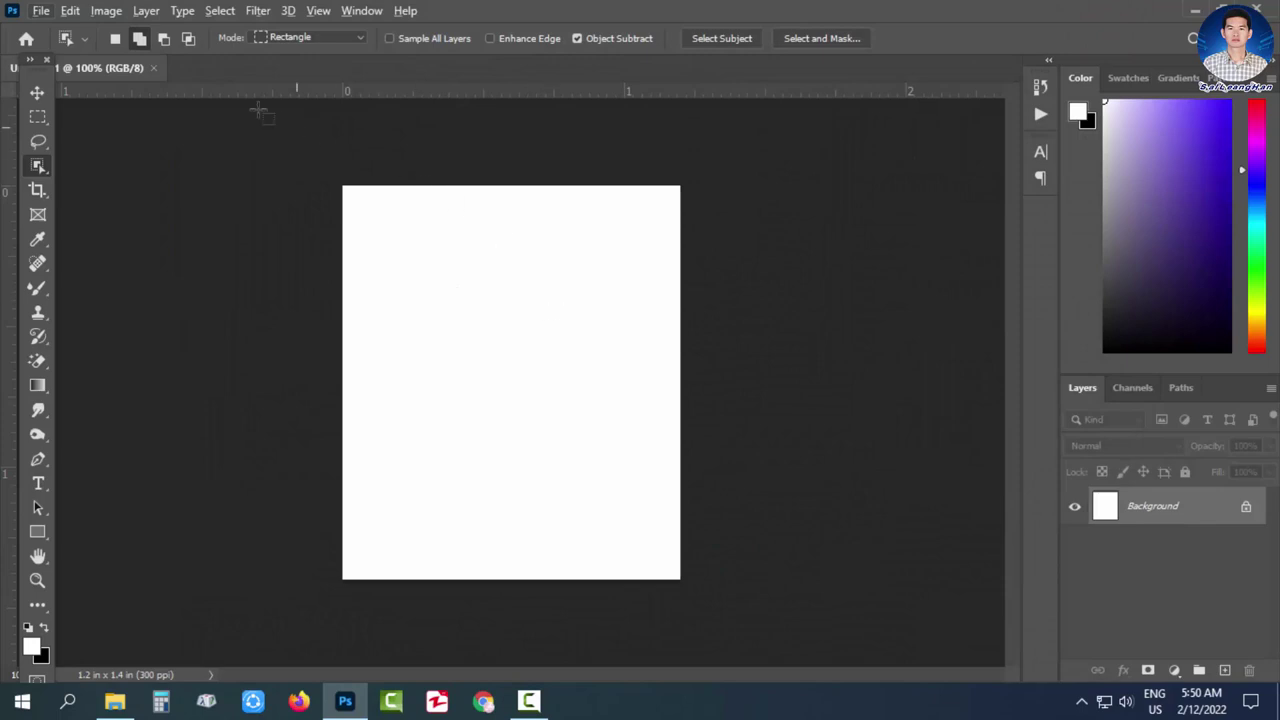
Step: Check the new document's width, height and resolution in Image Size
left_click(106, 11)
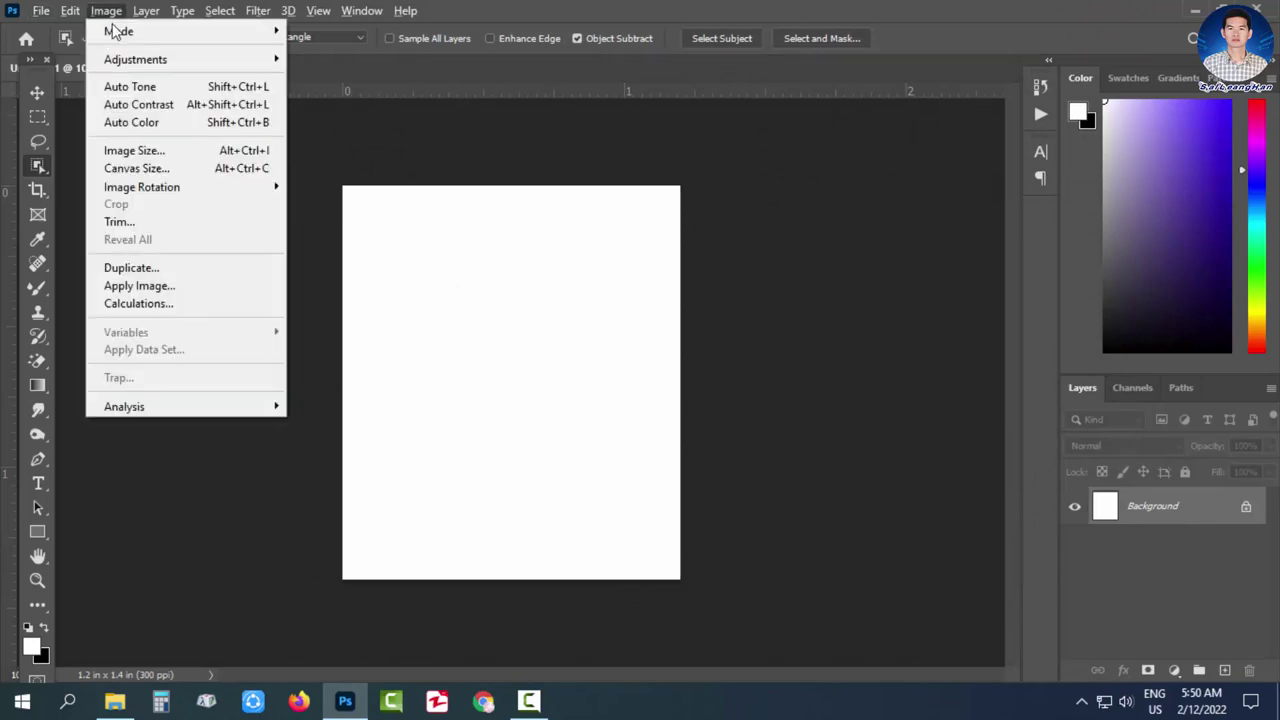
left_click(155, 151)
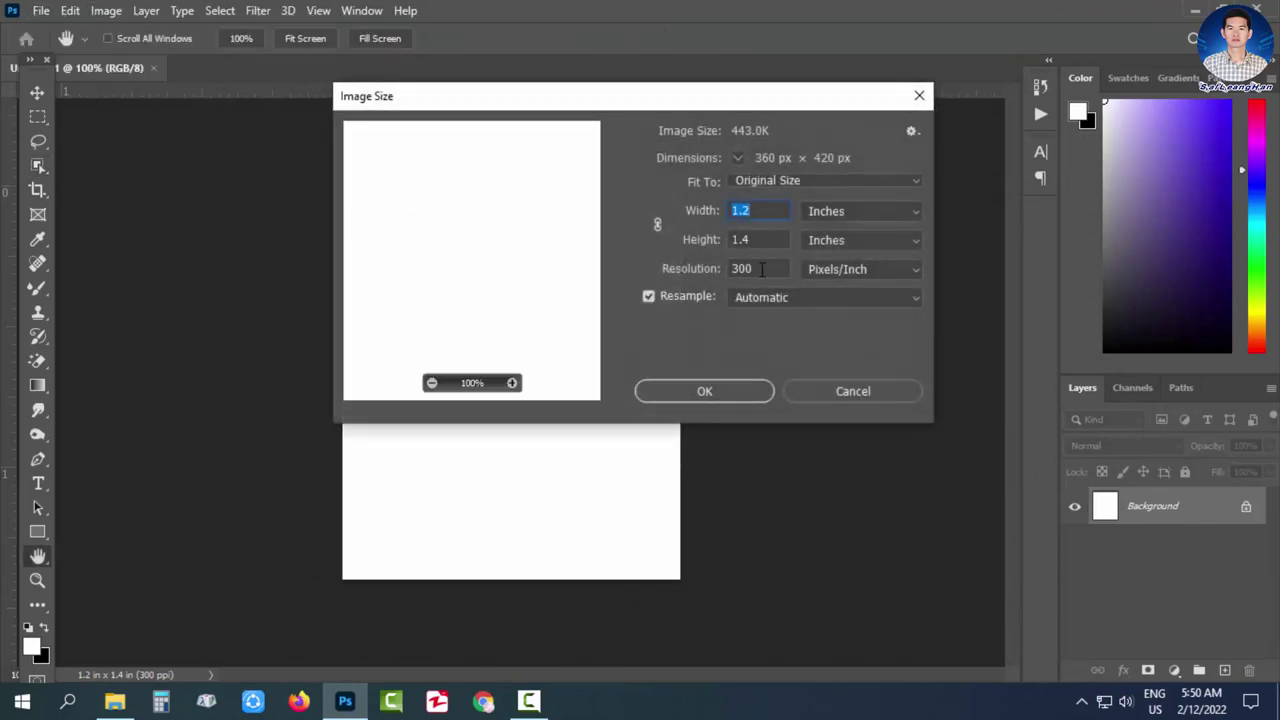
left_click(717, 389)
key("w")
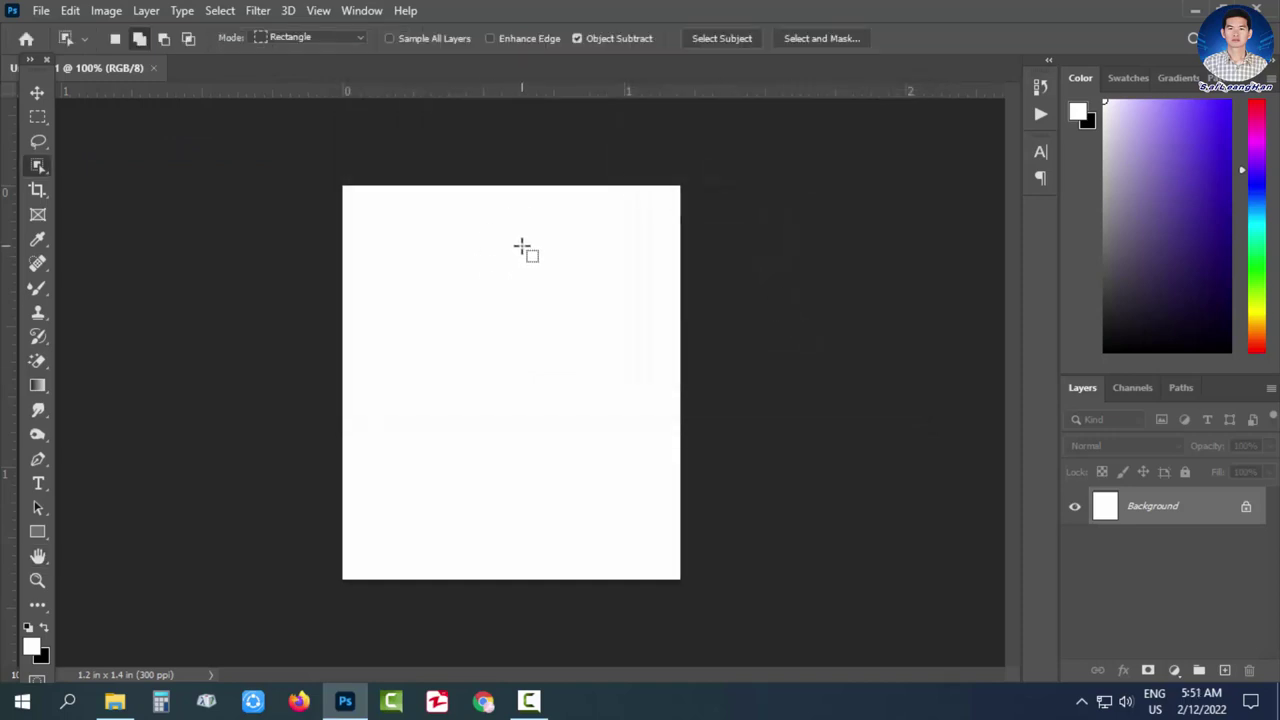
Step: Place the photo 0 (6) from File Explorer onto the canvas, scaled to about 19.15% so it covers the whole canvas with the portrait roughly centred
left_click(37, 94)
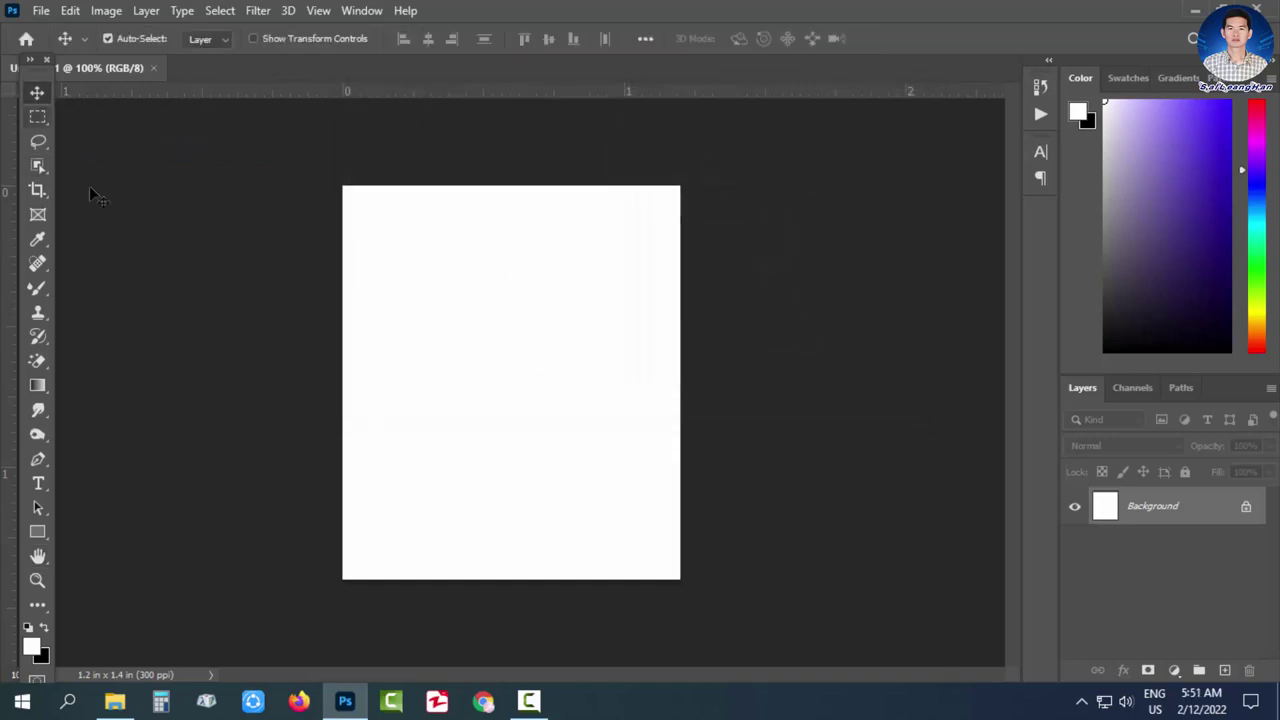
left_click(114, 701)
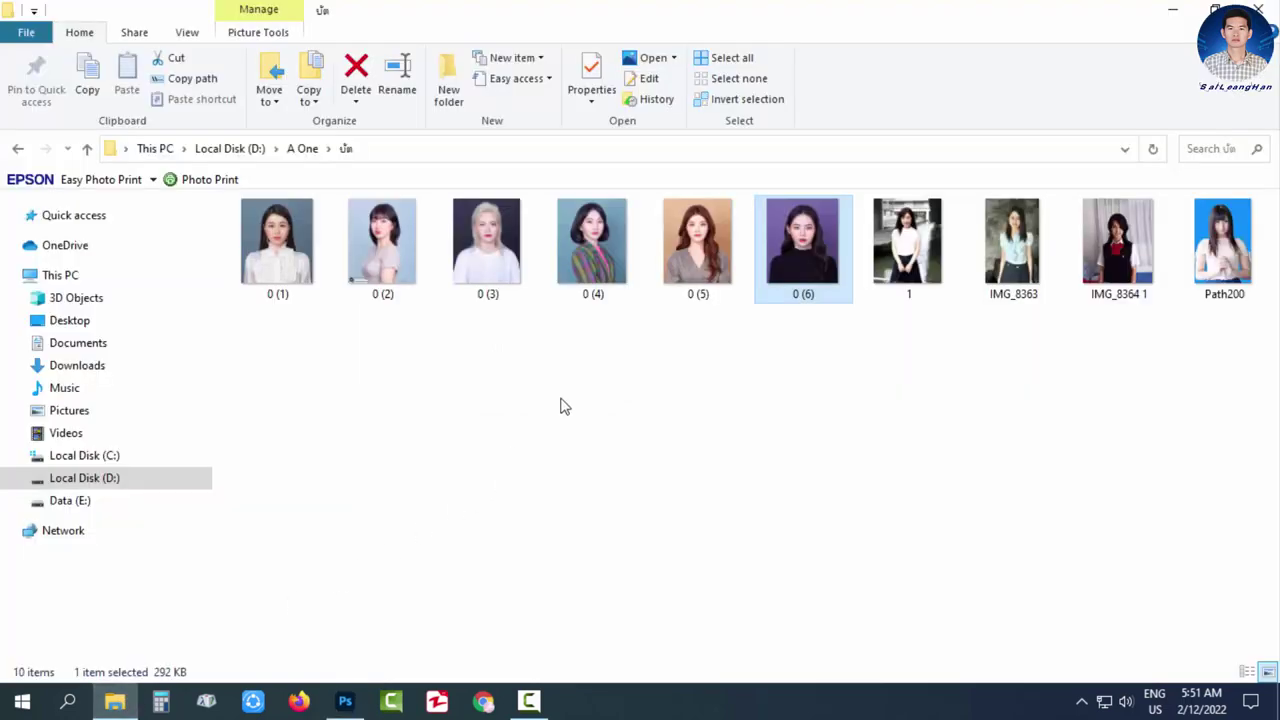
left_click_drag(798, 245, 515, 472)
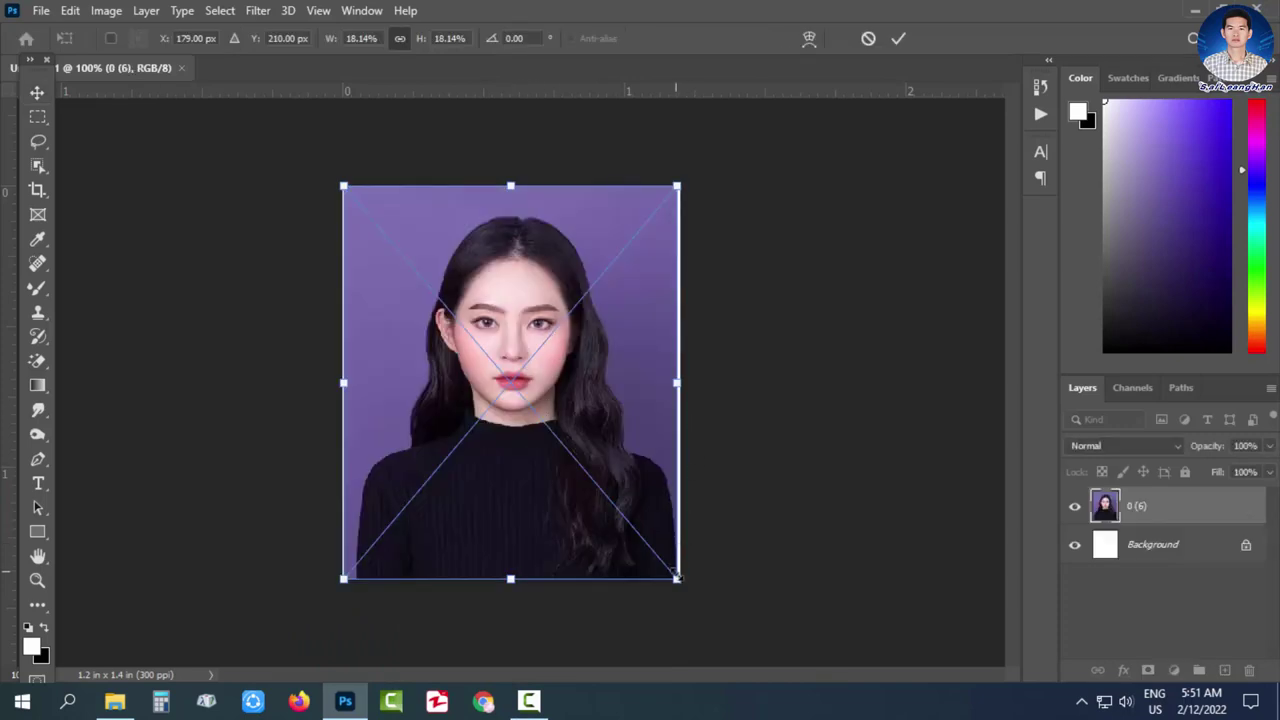
left_click_drag(677, 578, 681, 582)
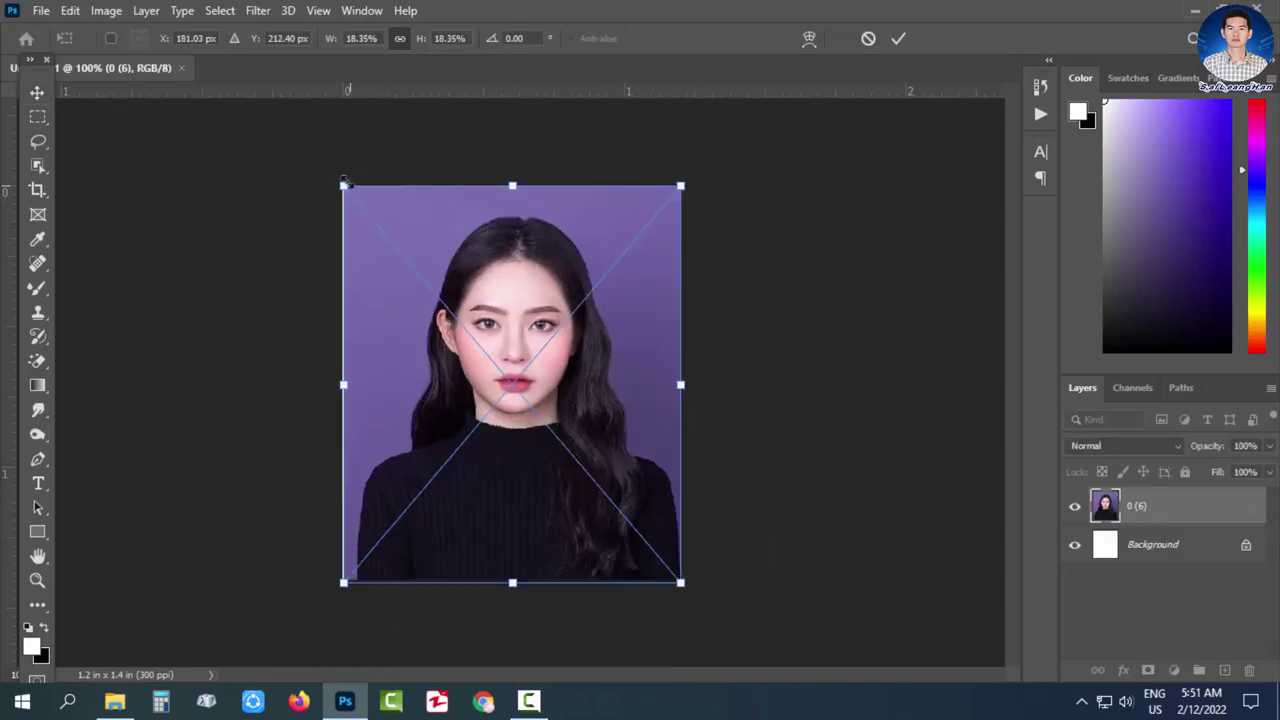
left_click_drag(343, 185, 328, 168)
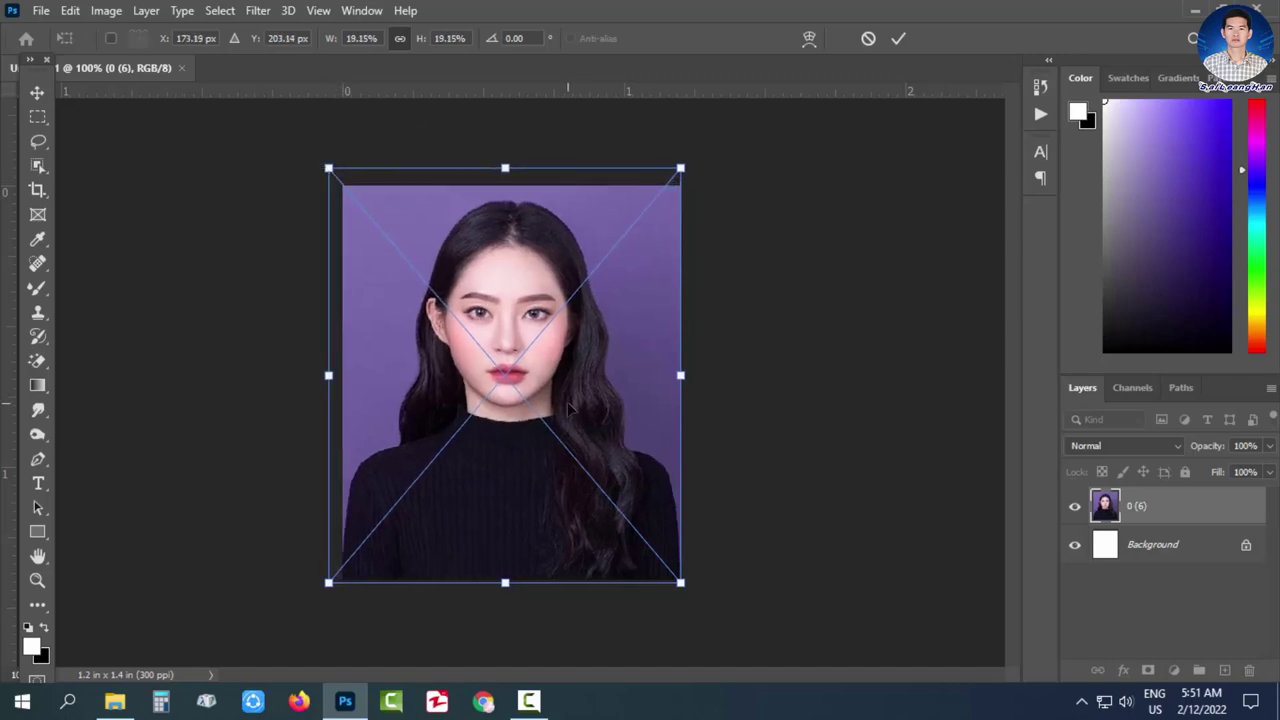
left_click_drag(570, 410, 569, 417)
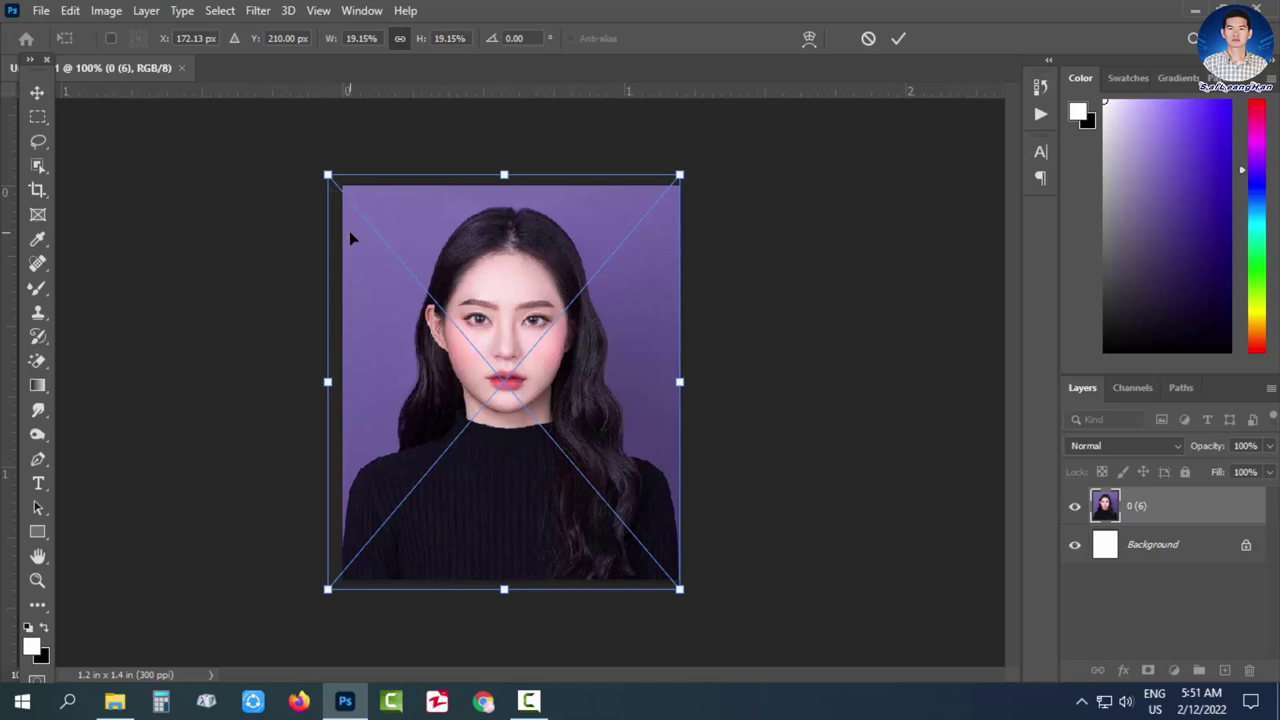
left_click(900, 39)
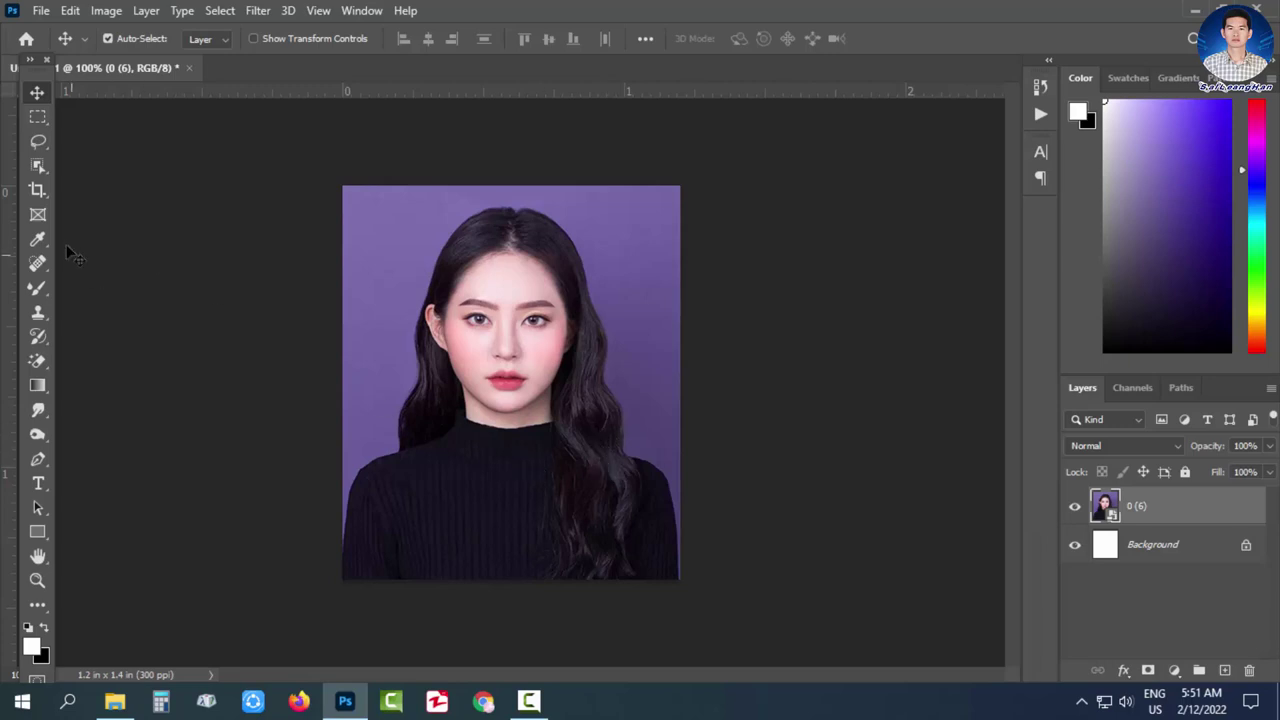
Step: Try to crop the placed photo to the canvas edges and check its extent with Free Transform
left_click(38, 190)
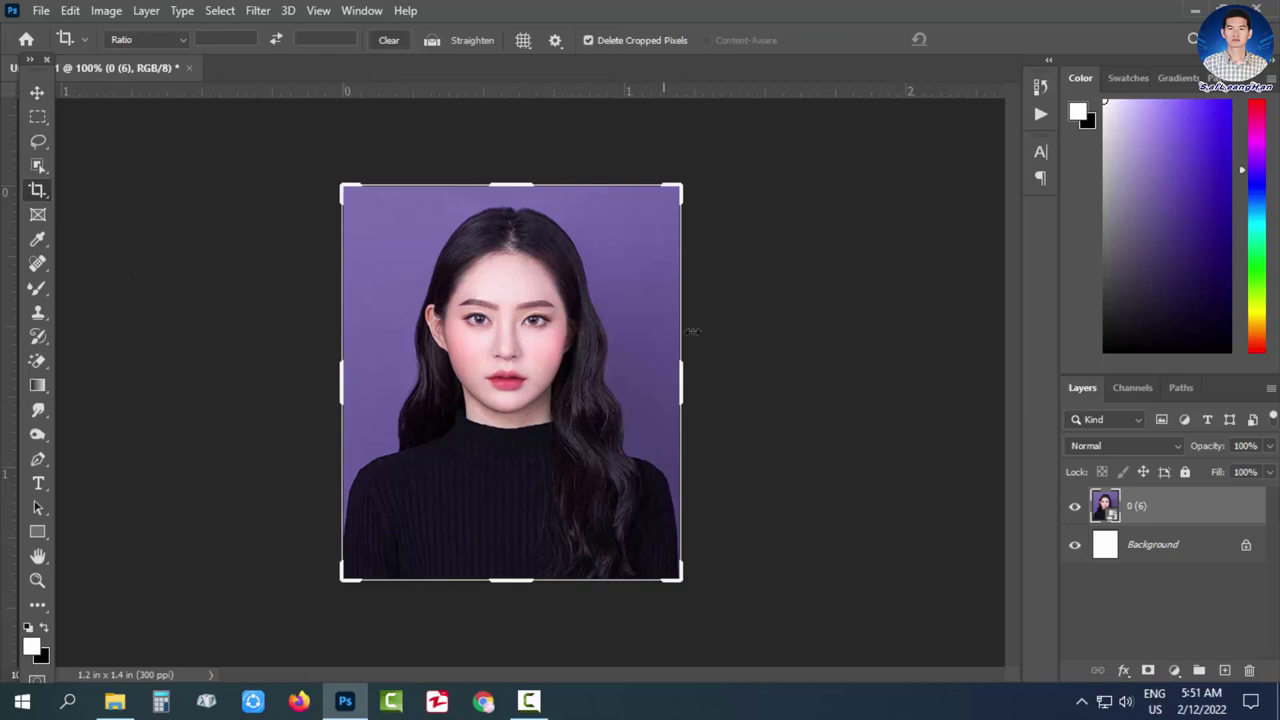
double_click(523, 427)
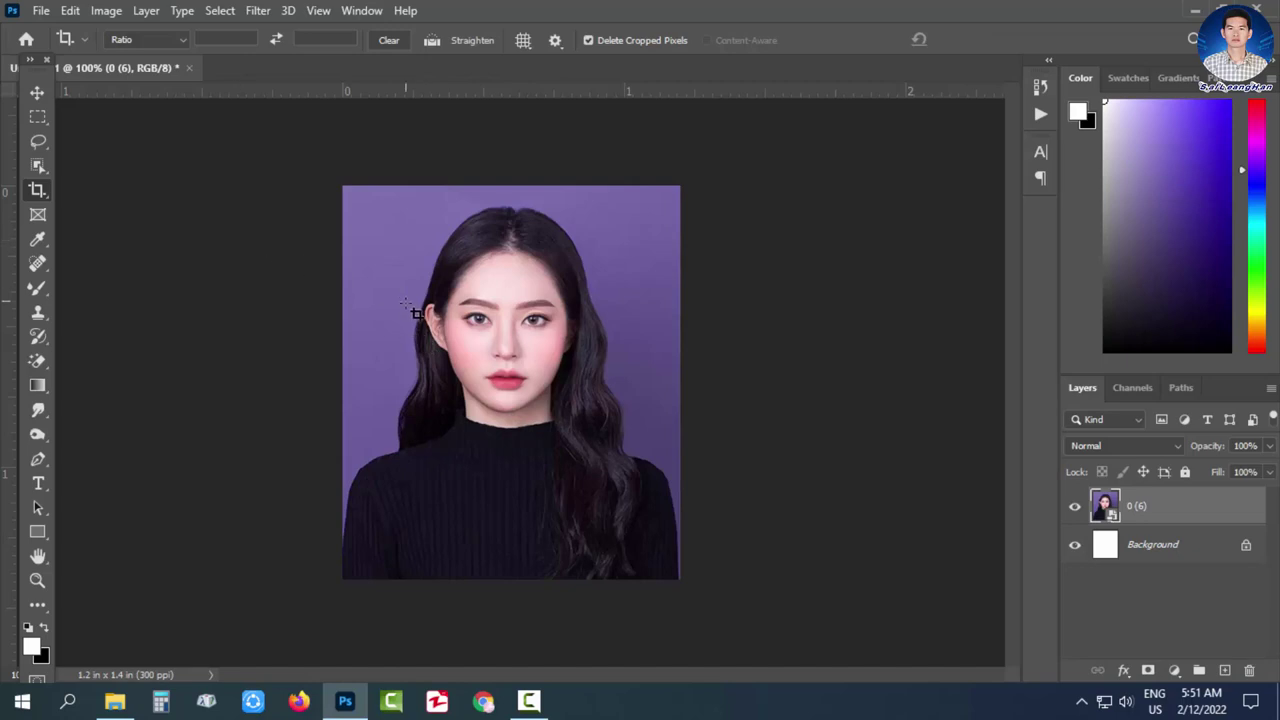
key("ctrl+t")
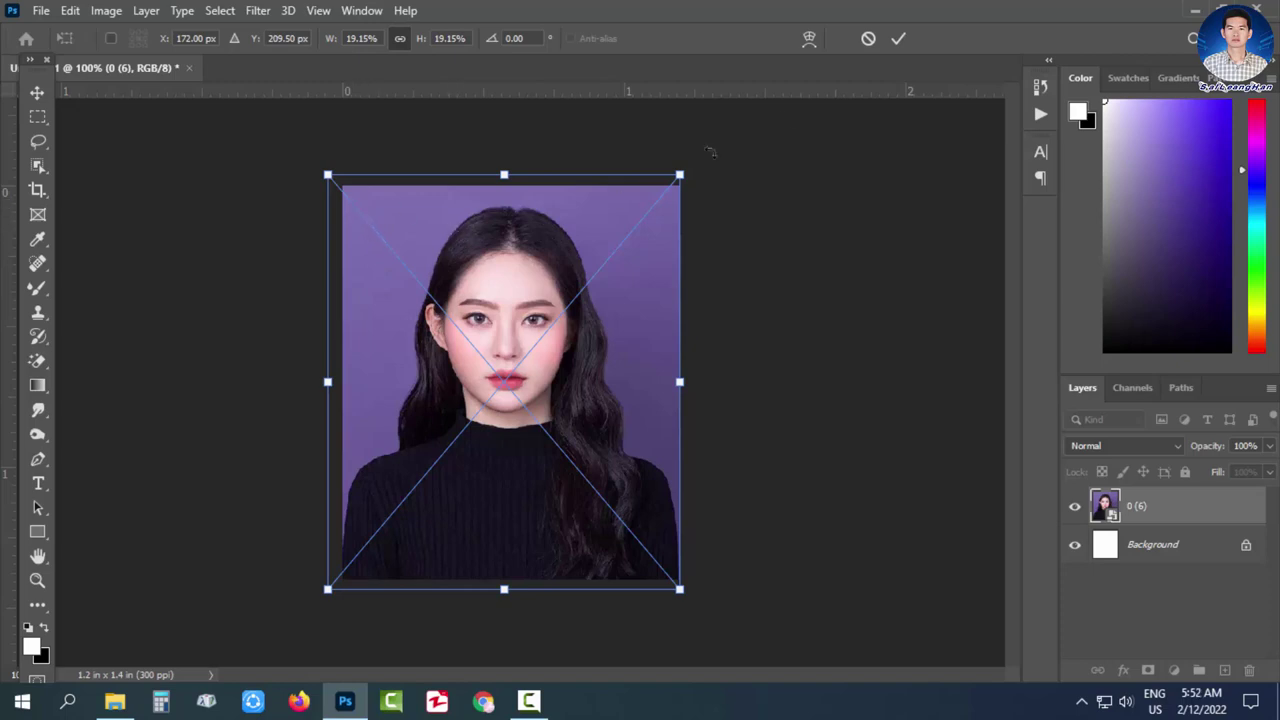
left_click(898, 38)
key("c")
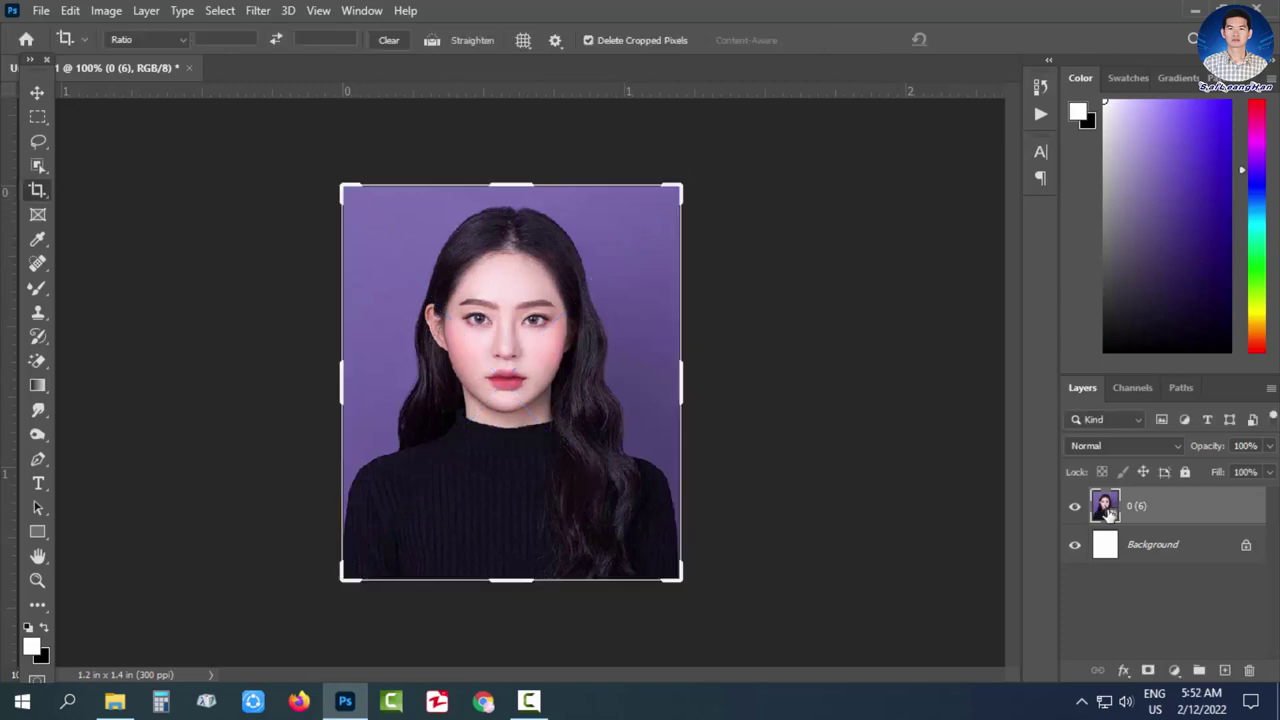
left_click(37, 93)
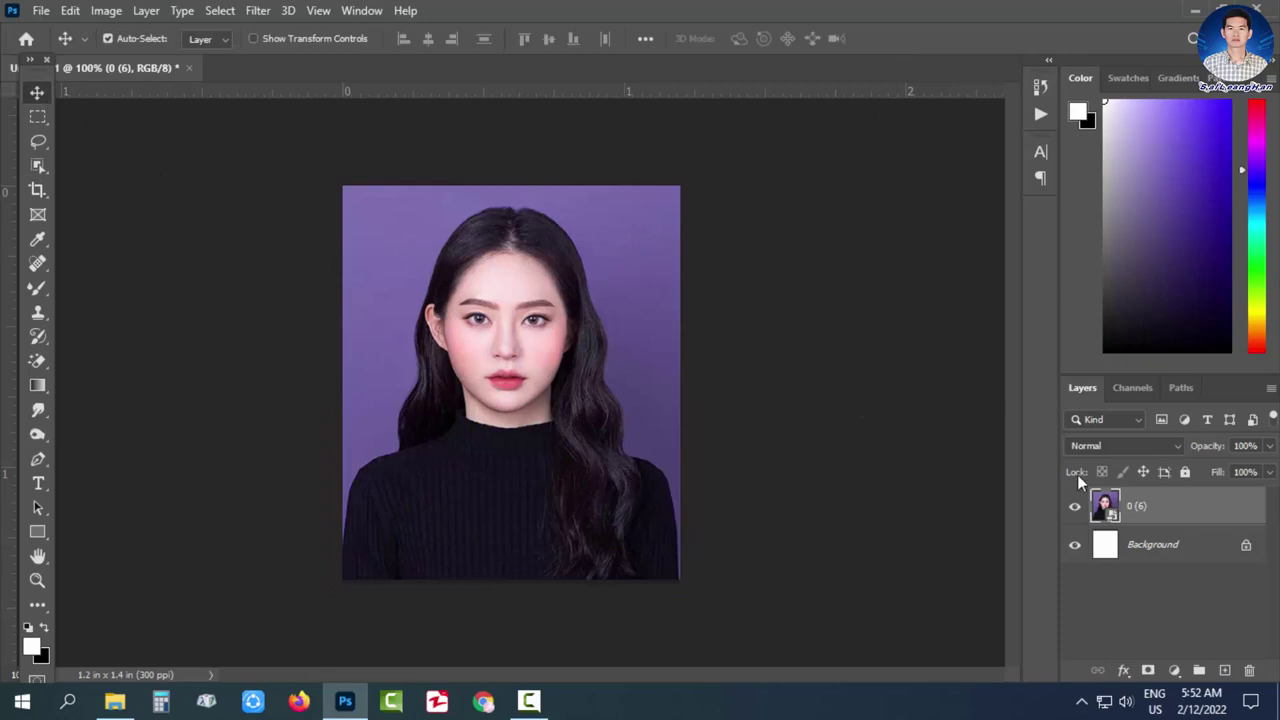
Step: Rasterize the 0 (6) layer and crop it to the canvas edges, checking its extent with Free Transform
right_click(1145, 510)
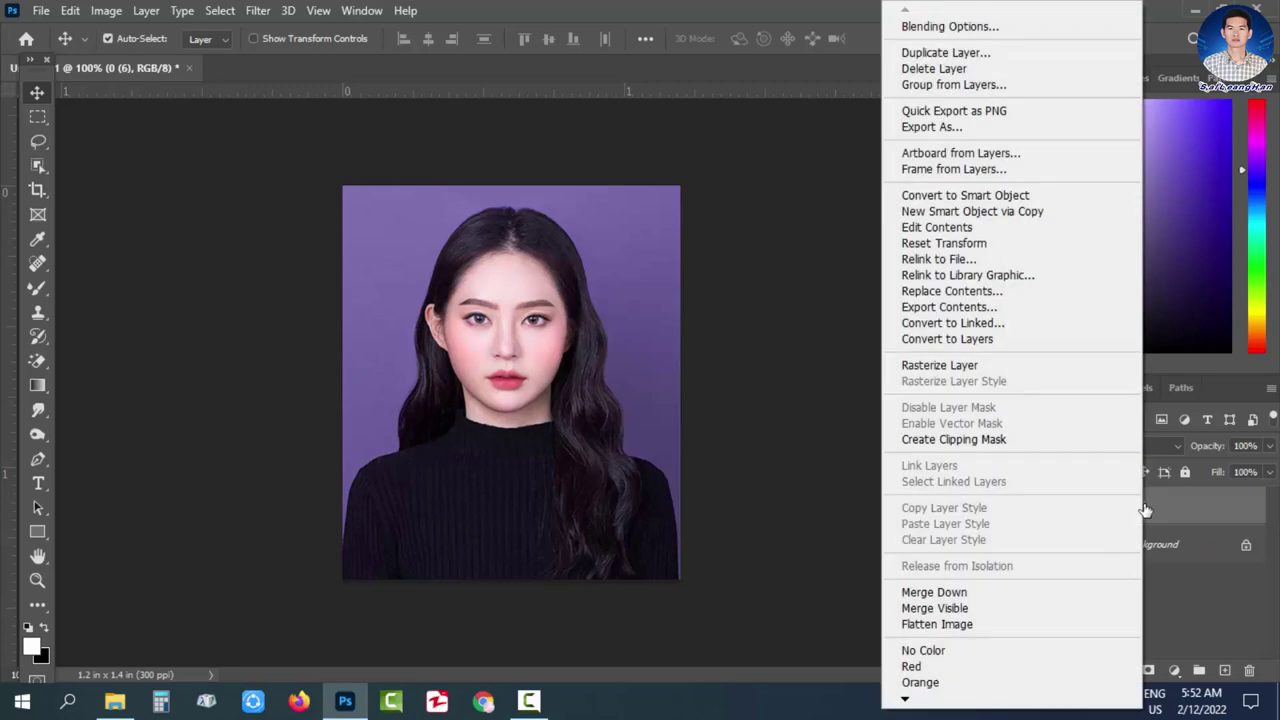
left_click(976, 368)
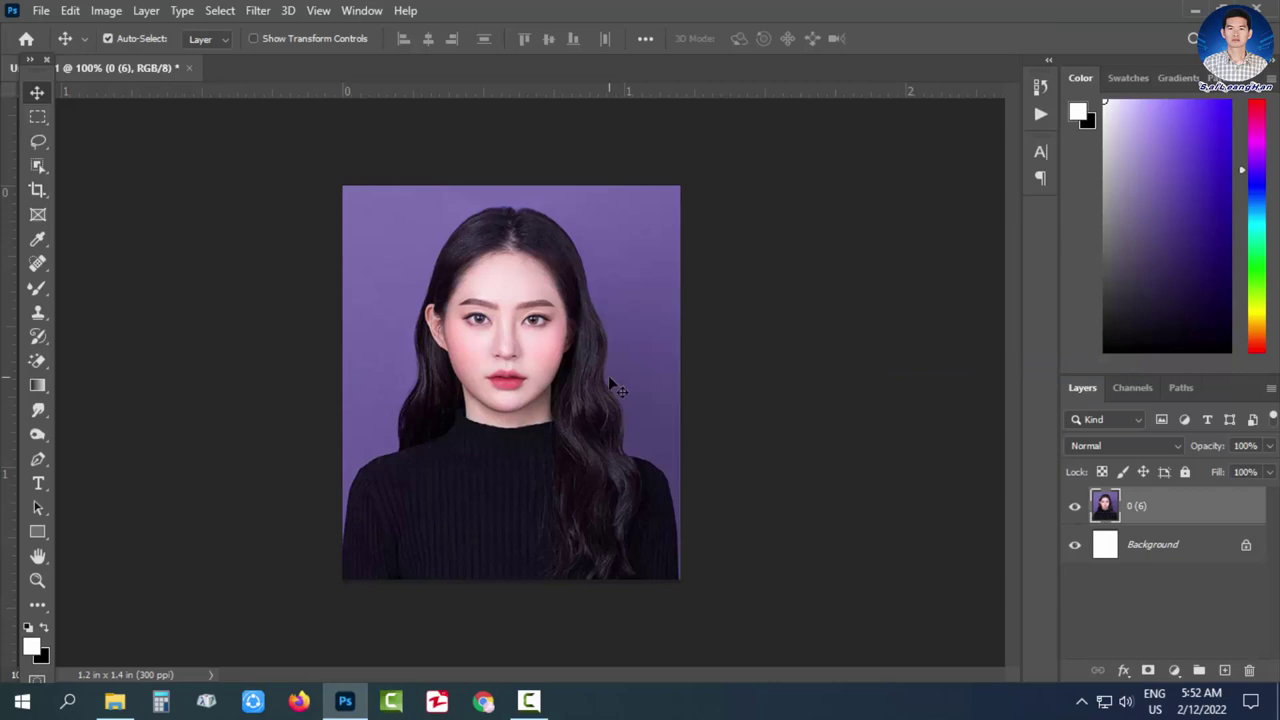
key("c")
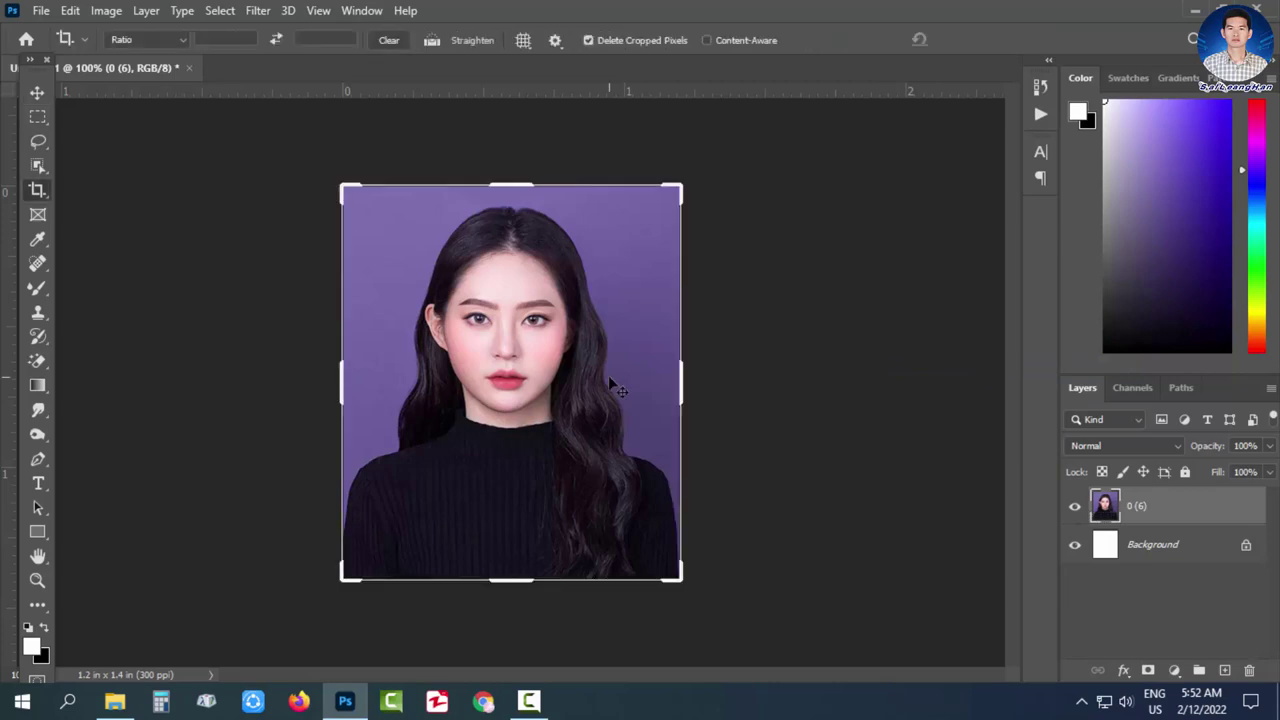
left_click(619, 390)
key("Return")
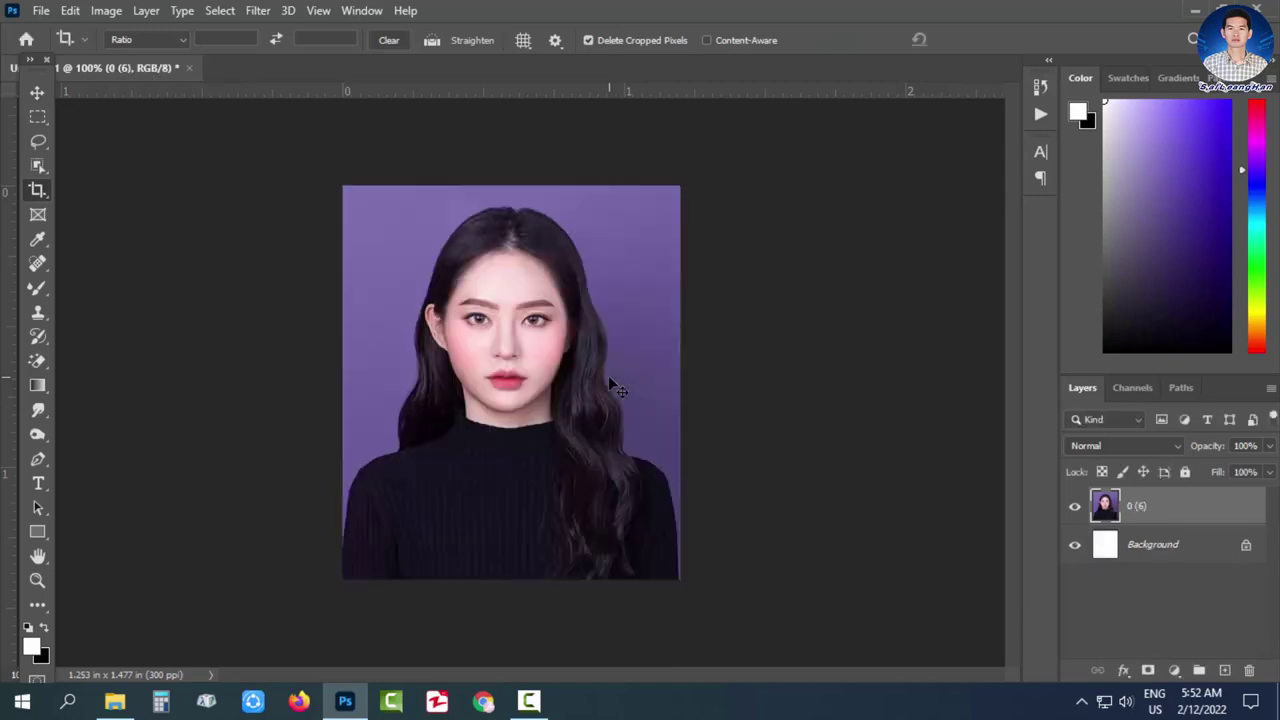
key("v")
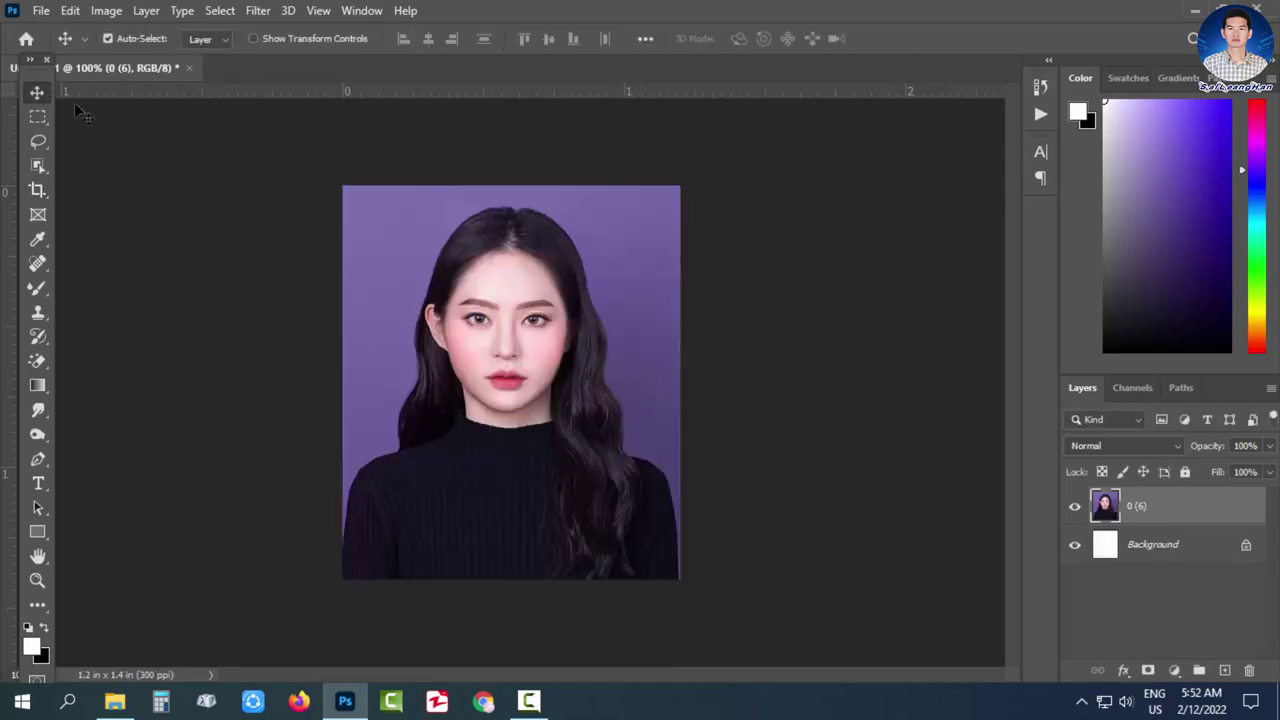
key("ctrl+t")
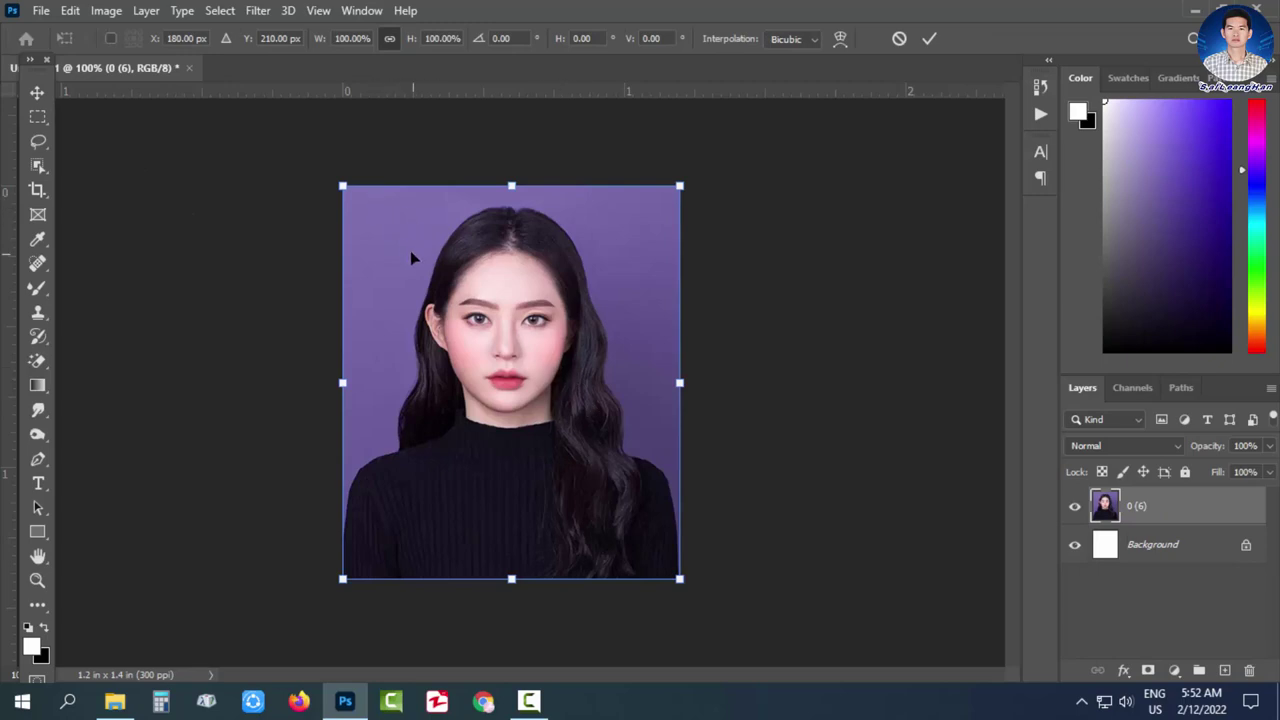
left_click(929, 38)
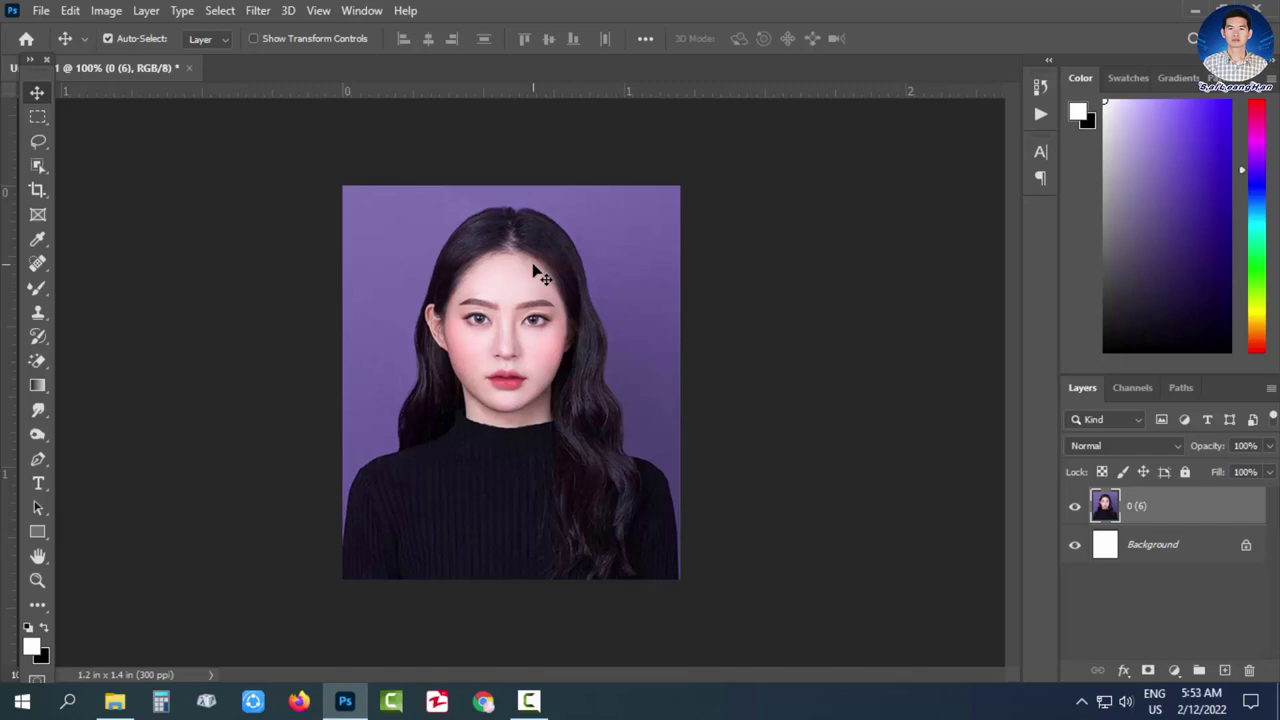
Step: Select the woman with the Object Selection tool and add a layer mask that hides the purple backdrop
left_click(38, 166)
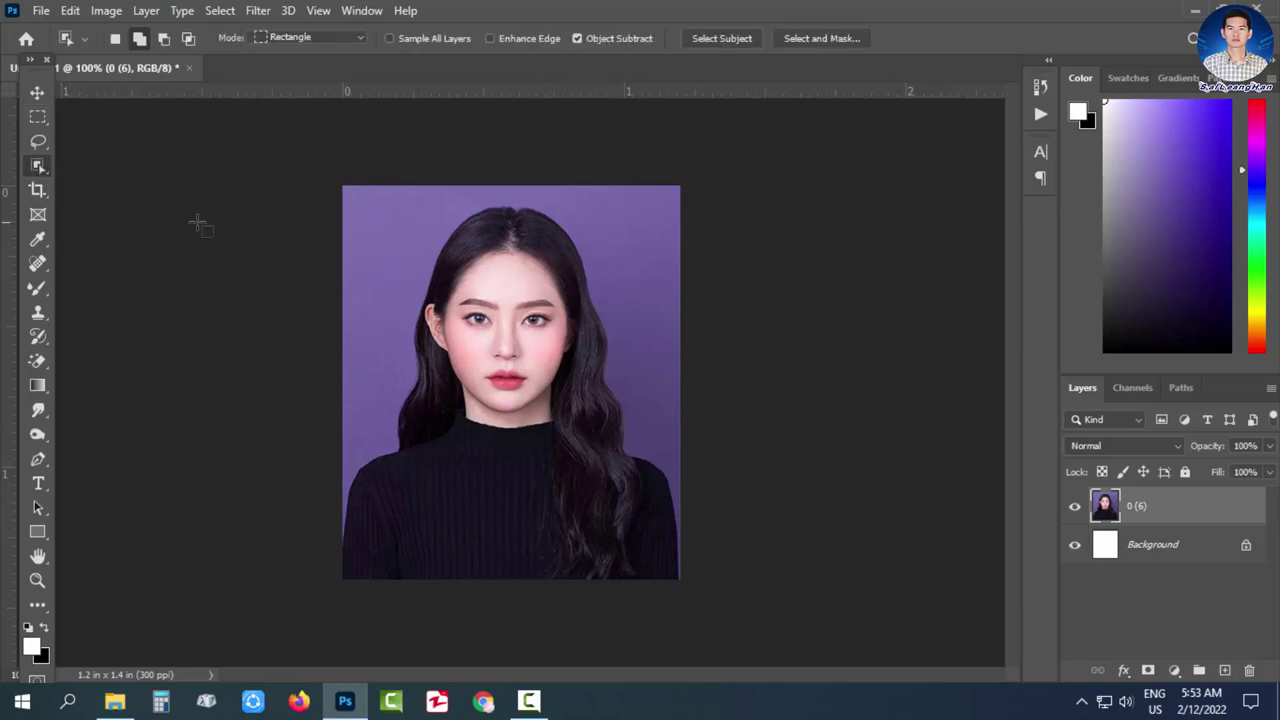
right_click(40, 167)
left_click(151, 166)
left_click_drag(371, 187, 680, 622)
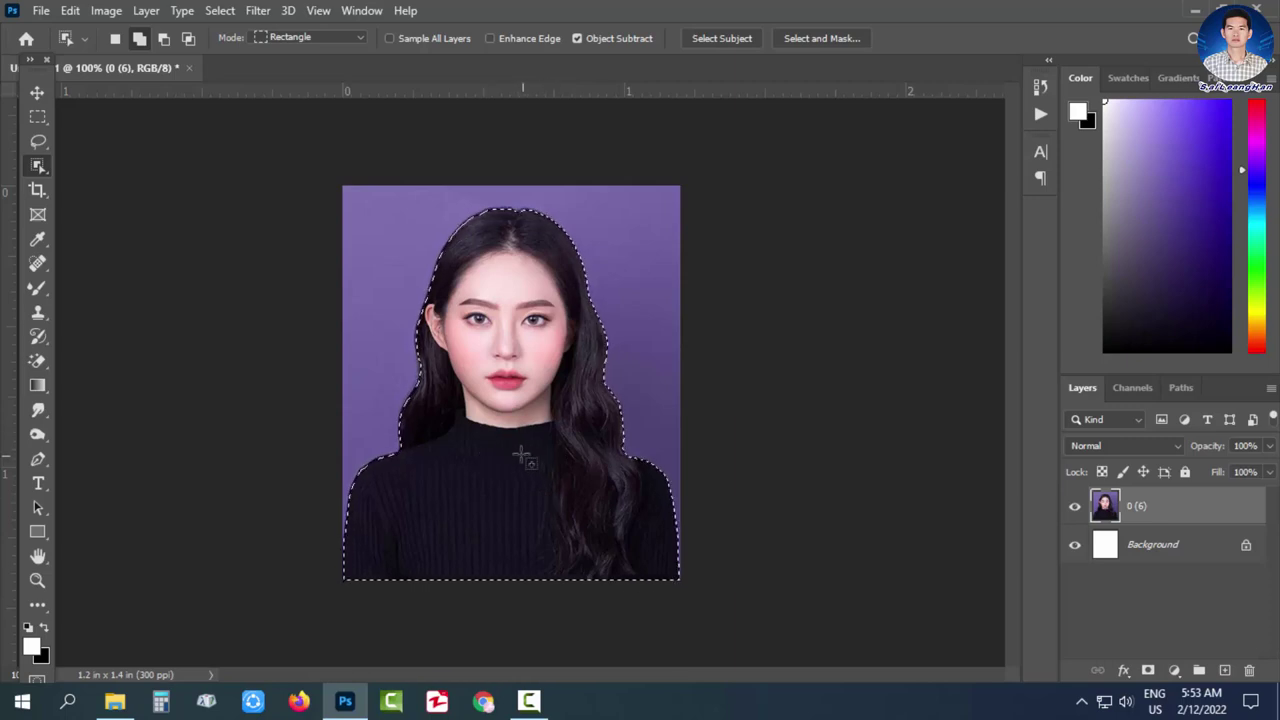
left_click(1148, 672)
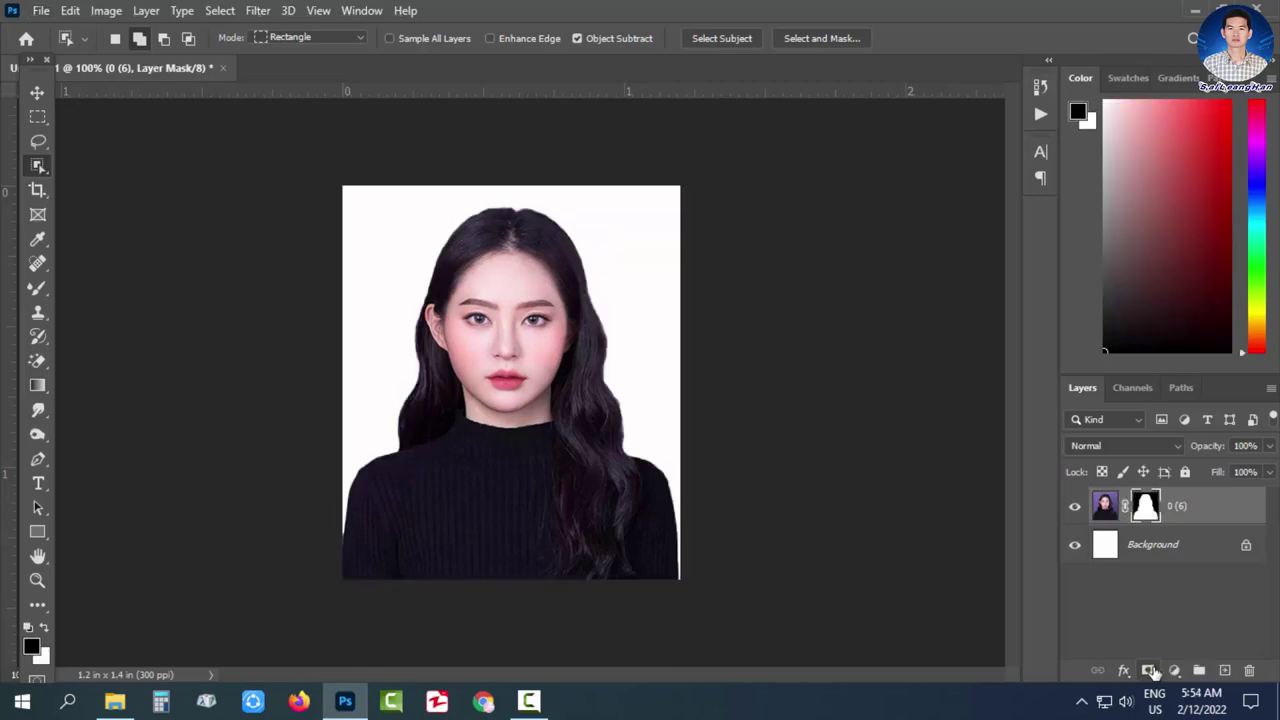
Step: Add a Solid Color fill layer in blue 098cfb between the Background and the masked portrait
left_click(1153, 549)
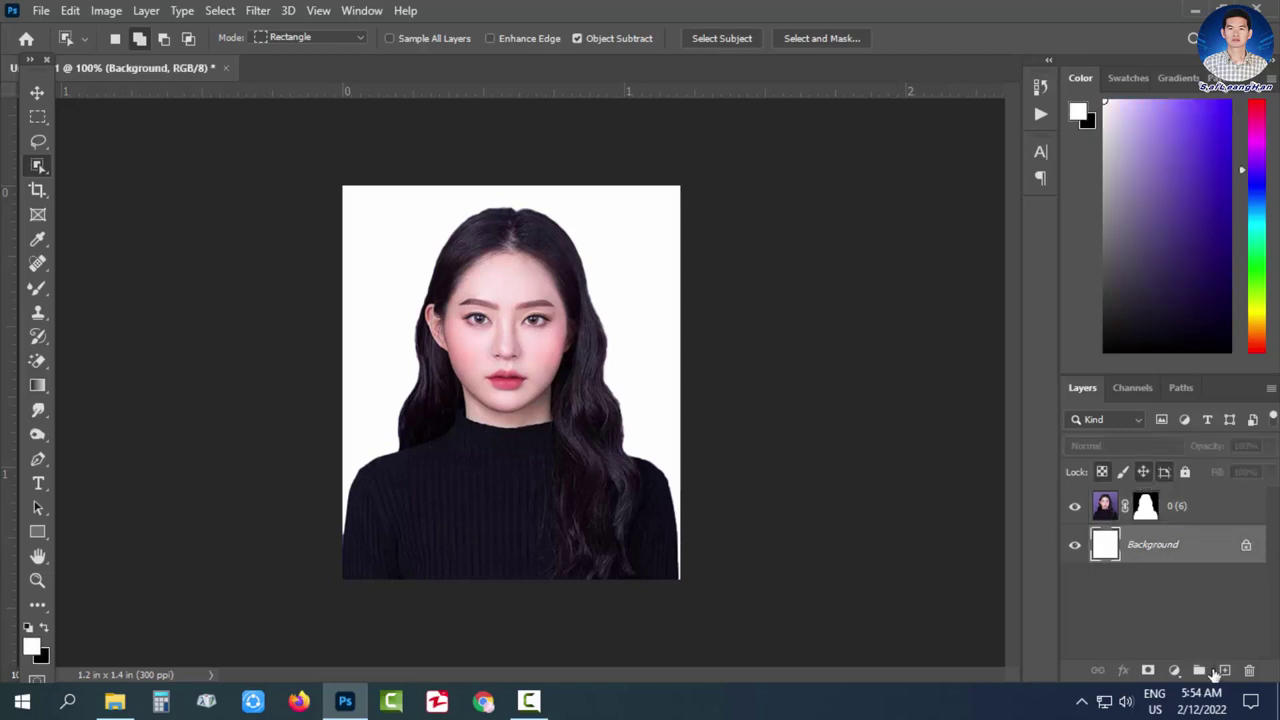
left_click(1174, 671)
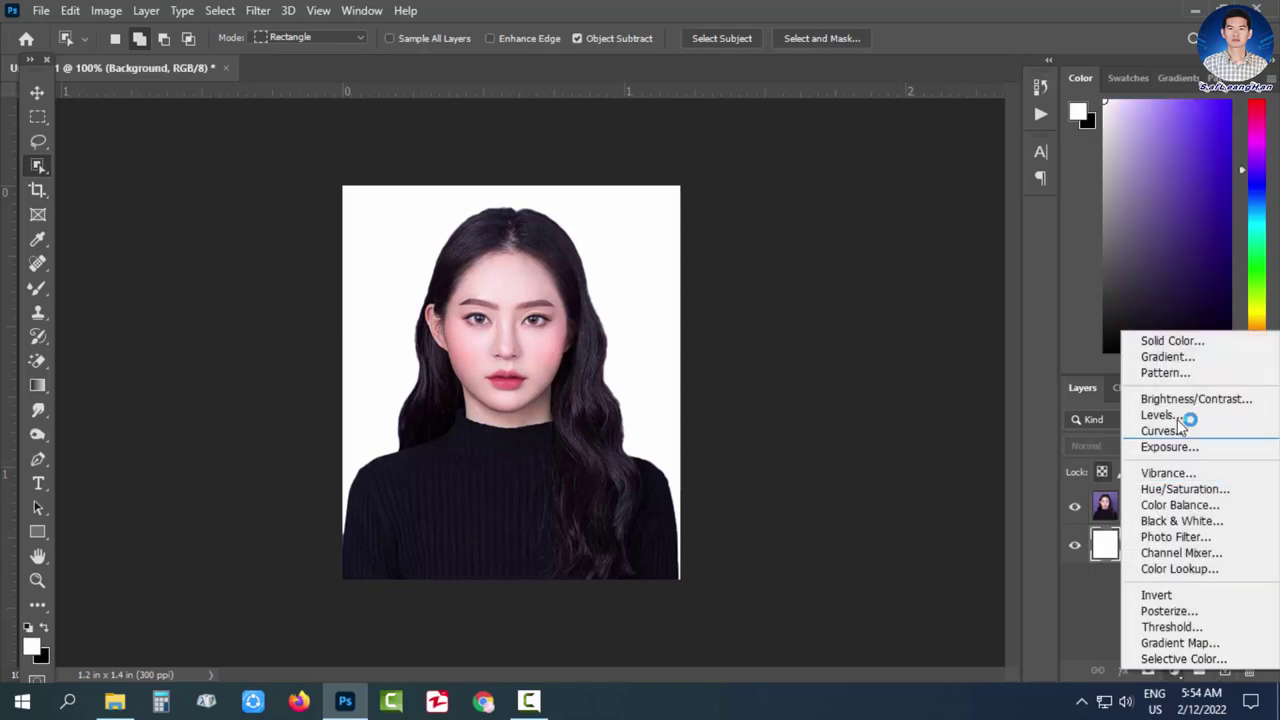
left_click(1176, 342)
left_click(1041, 274)
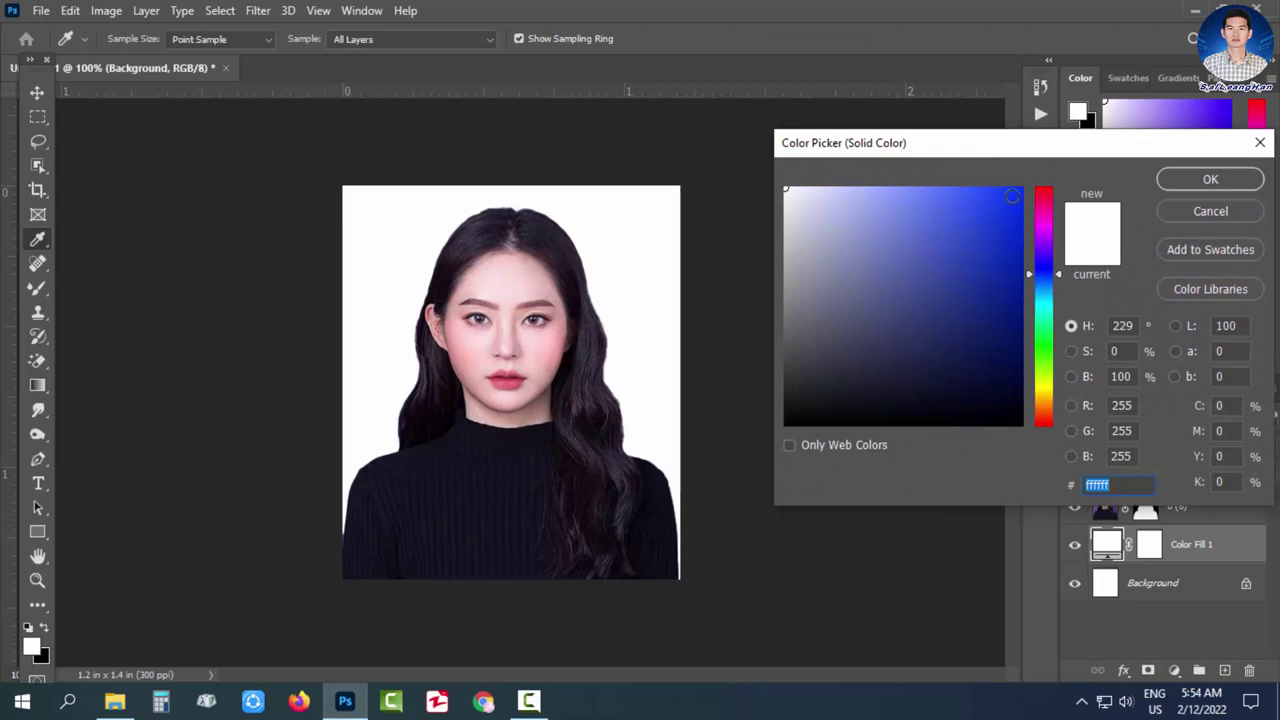
left_click(1014, 190)
left_click(989, 189)
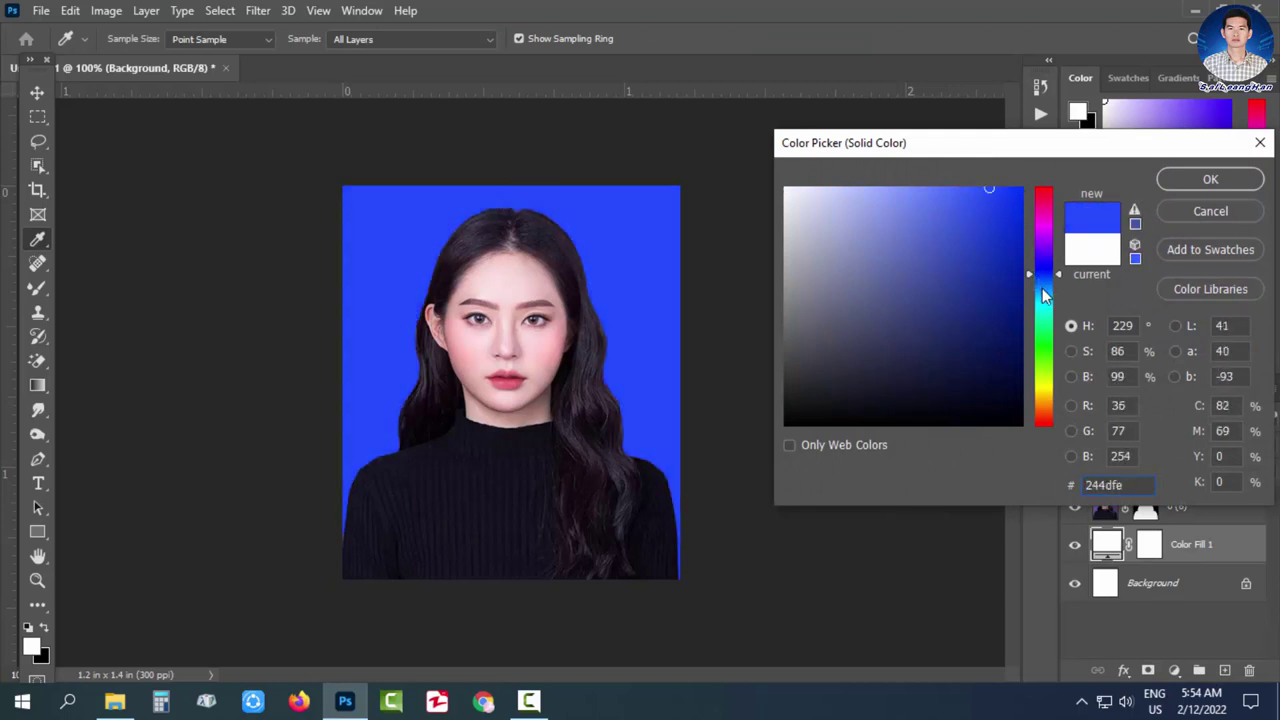
left_click(1042, 288)
left_click(1014, 190)
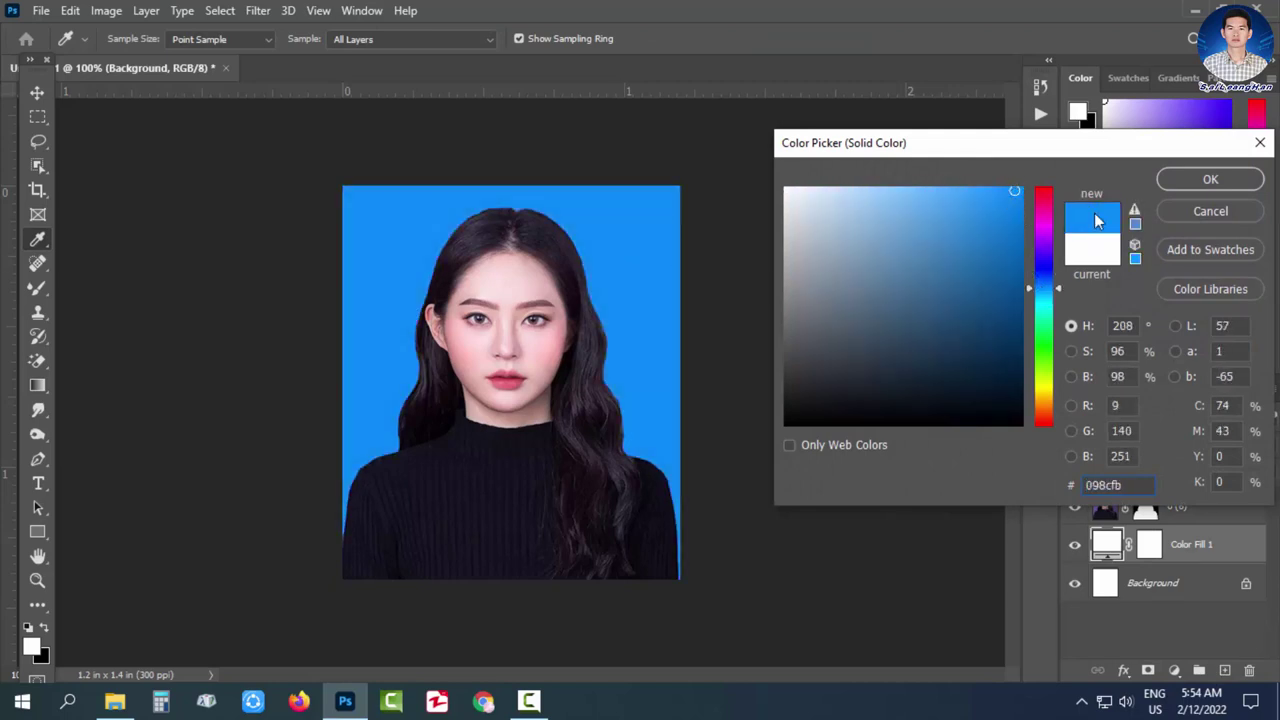
left_click(1185, 180)
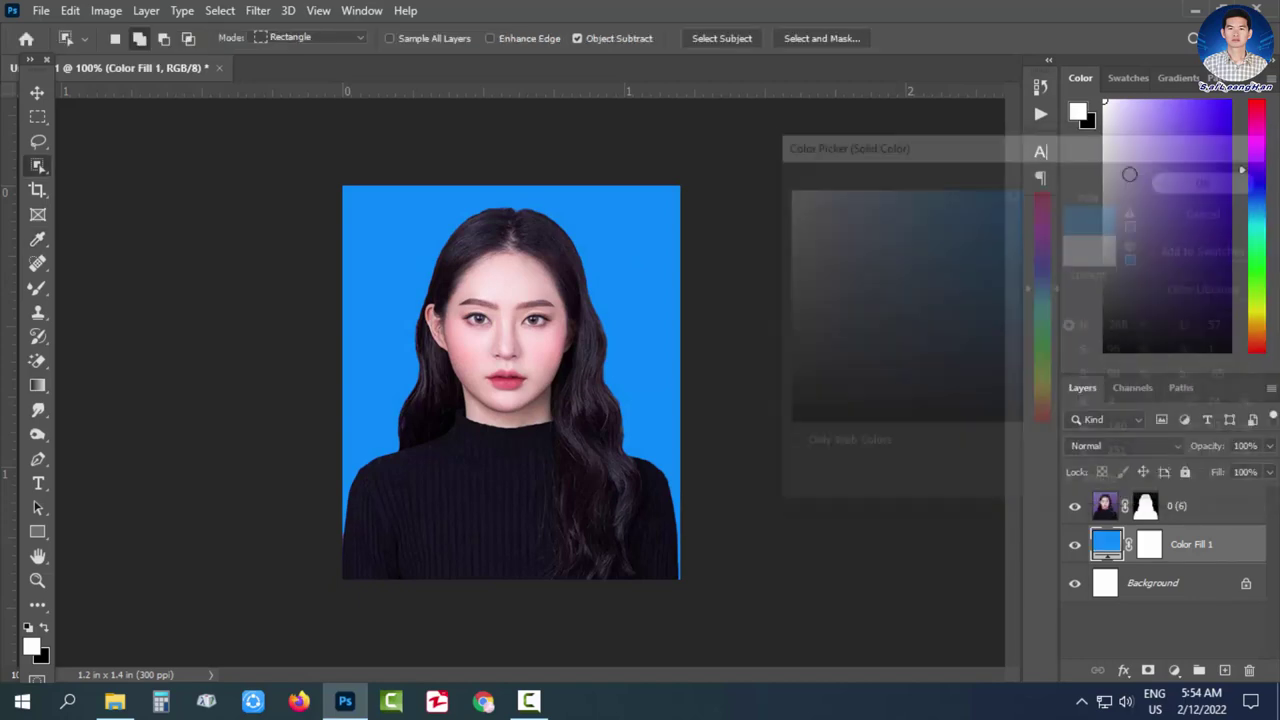
Step: Add an empty layer directly above the blue fill layer, beneath the portrait
key("v")
left_click(540, 300)
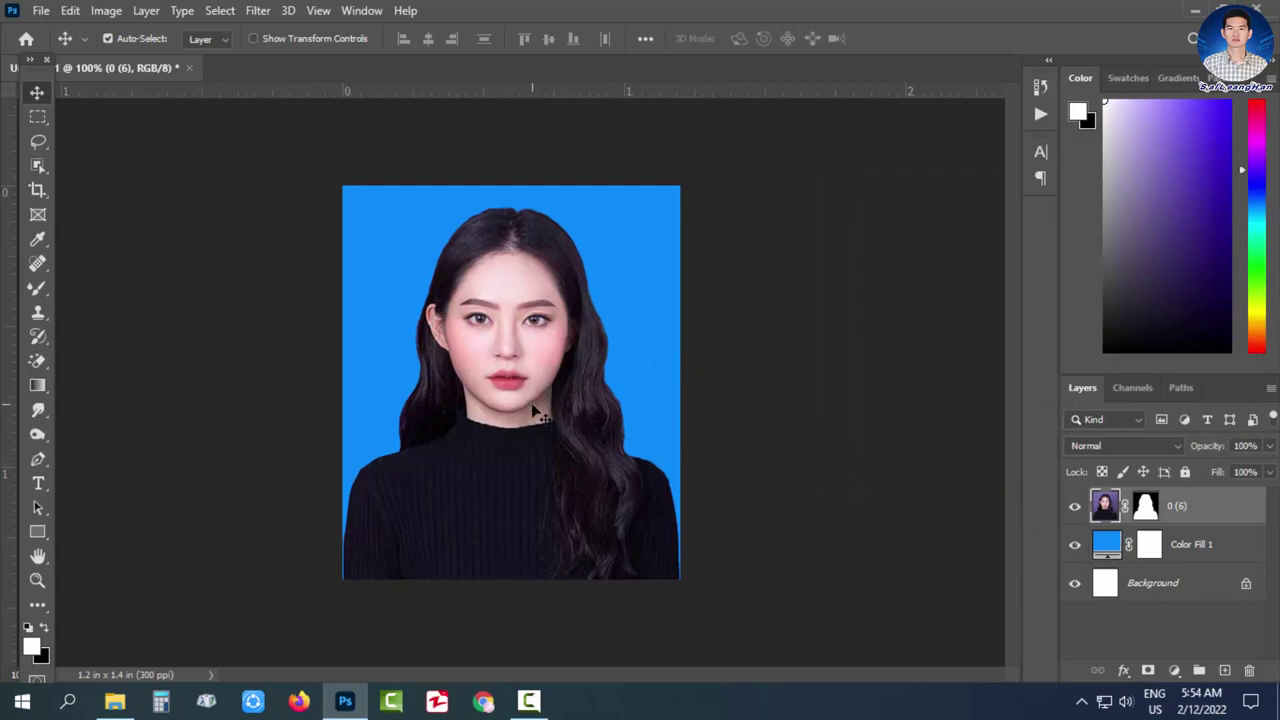
left_click(1193, 550)
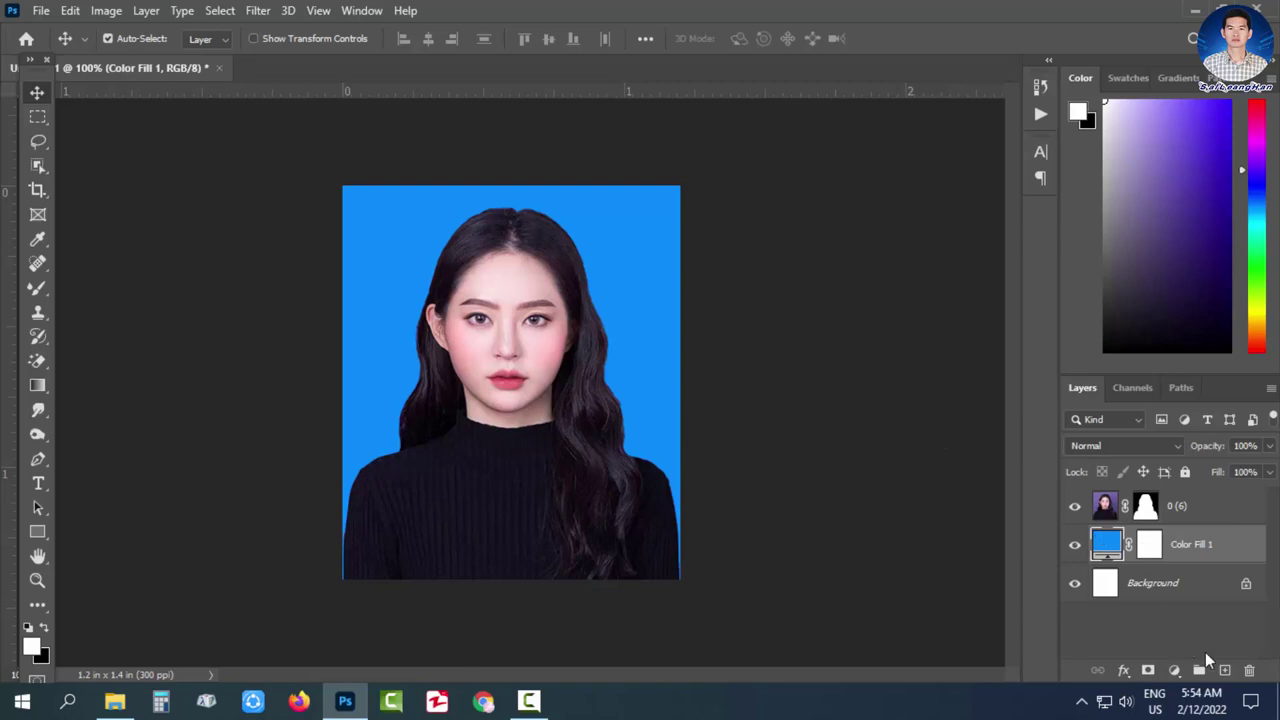
left_click(1224, 672)
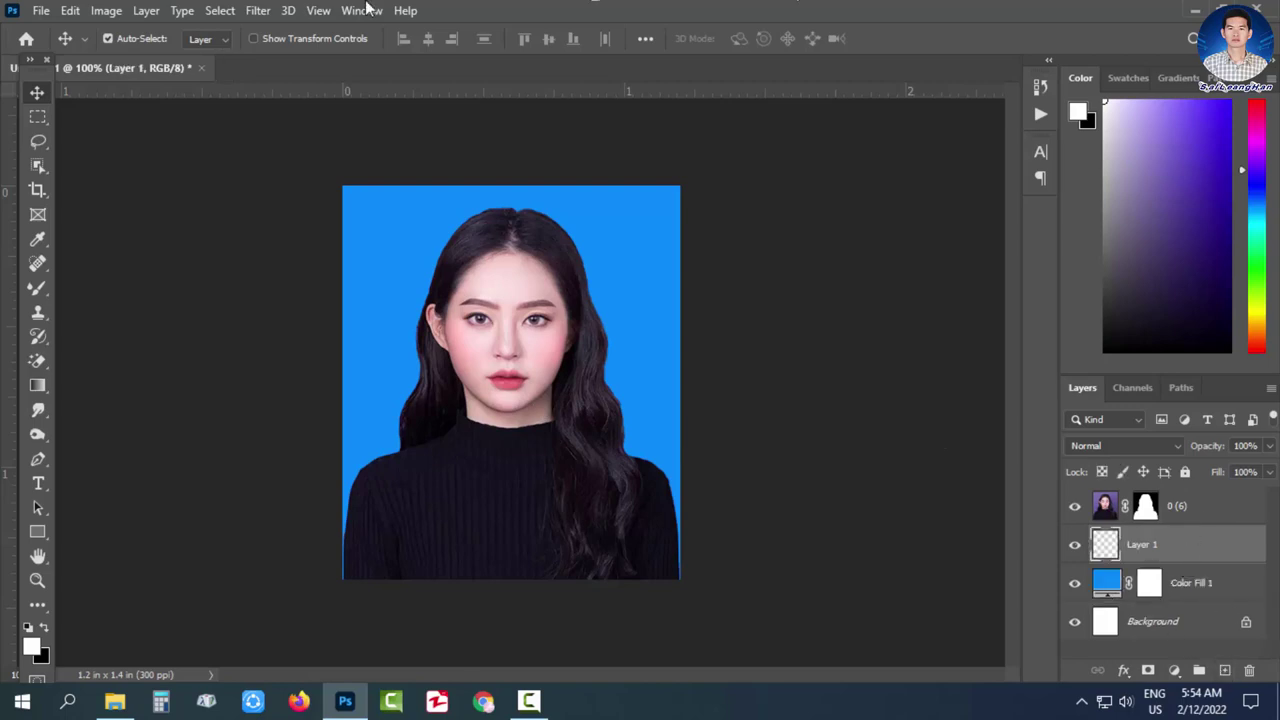
Step: Draw a white-to-transparent linear gradient on the empty layer, running upward from the neckline to the top of the head
left_click(38, 385)
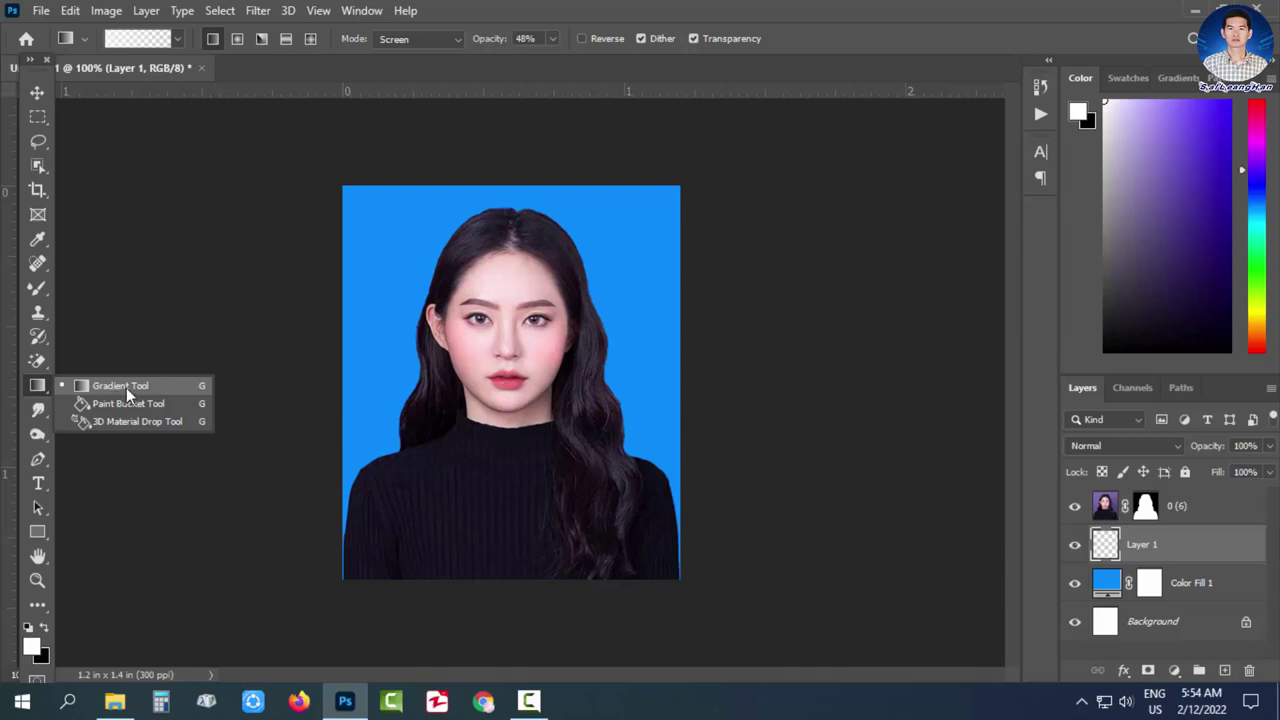
left_click(125, 387)
left_click(176, 40)
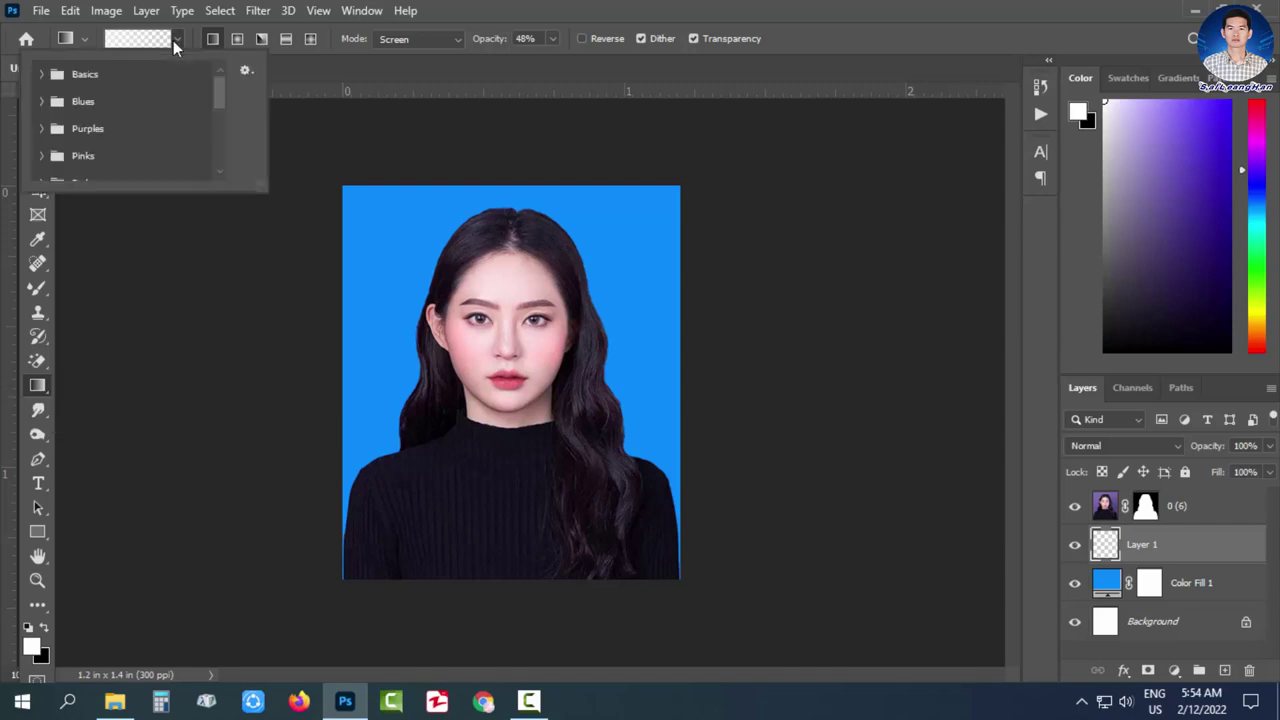
left_click(40, 75)
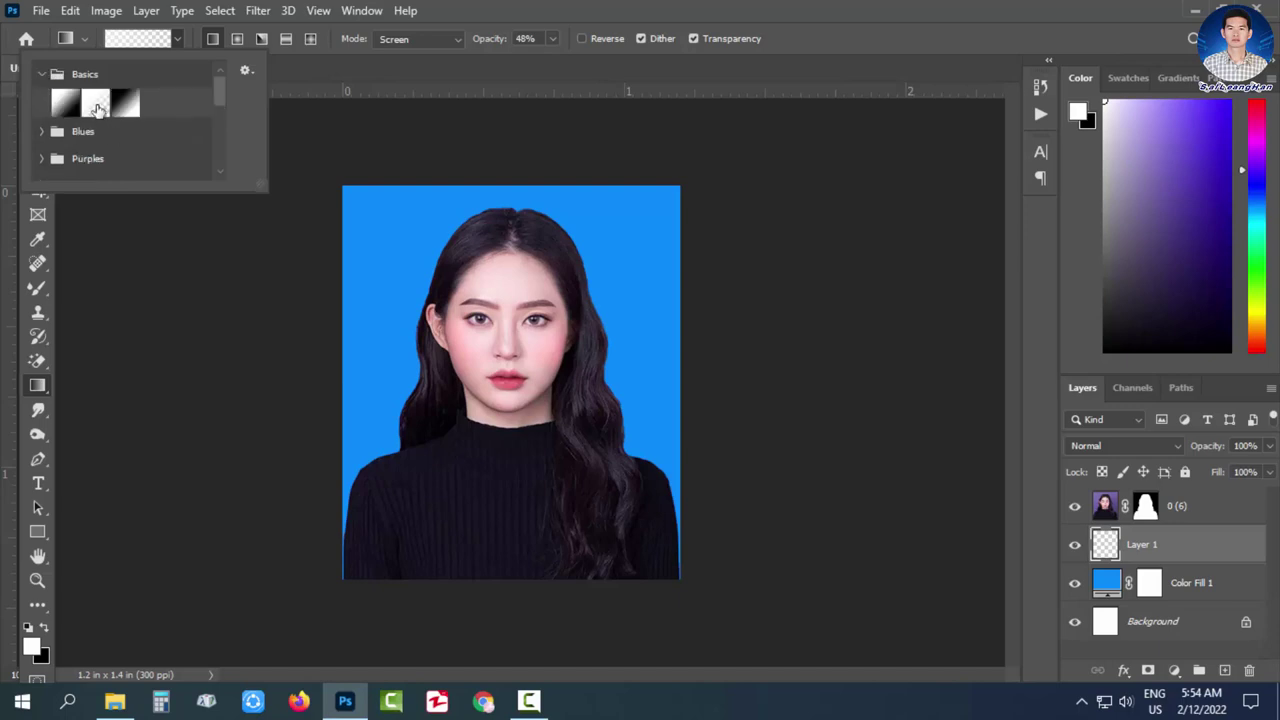
left_click(178, 40)
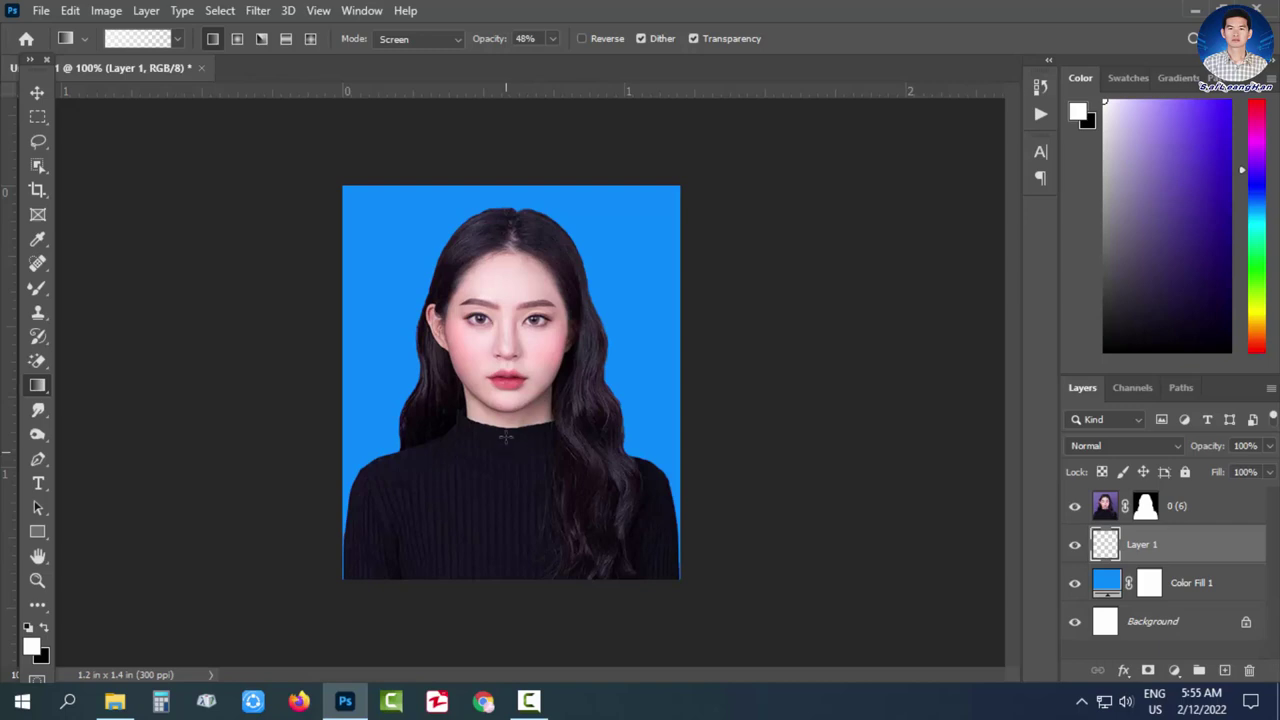
left_click_drag(506, 437, 509, 240)
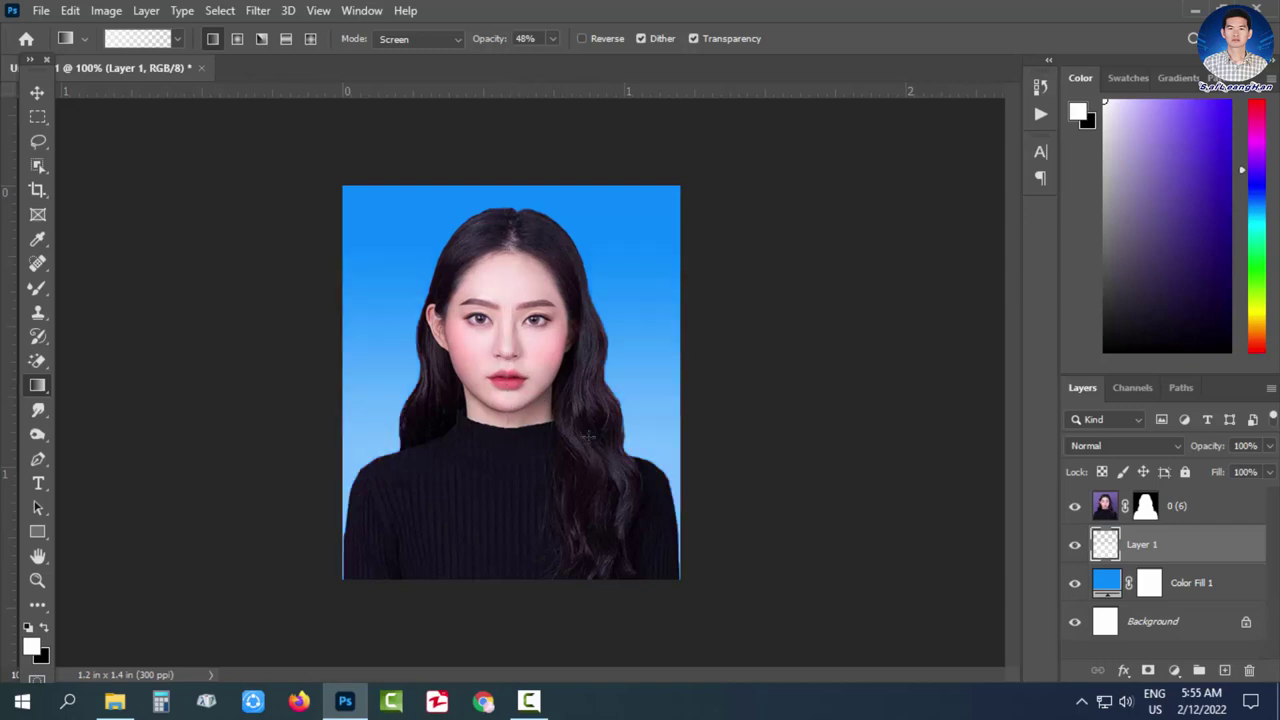
Step: Nudge the gradient layer slightly upward and compare the backdrop with the layer hidden and shown
left_click(40, 93)
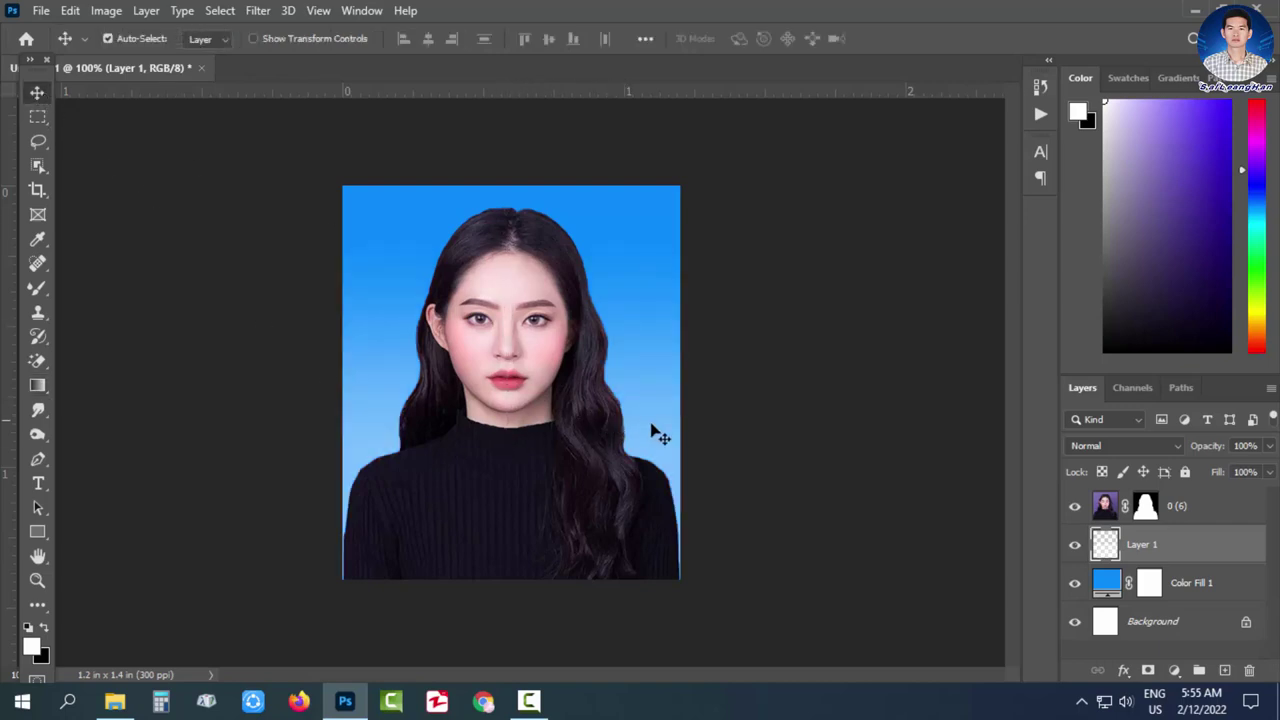
left_click_drag(640, 428, 638, 410)
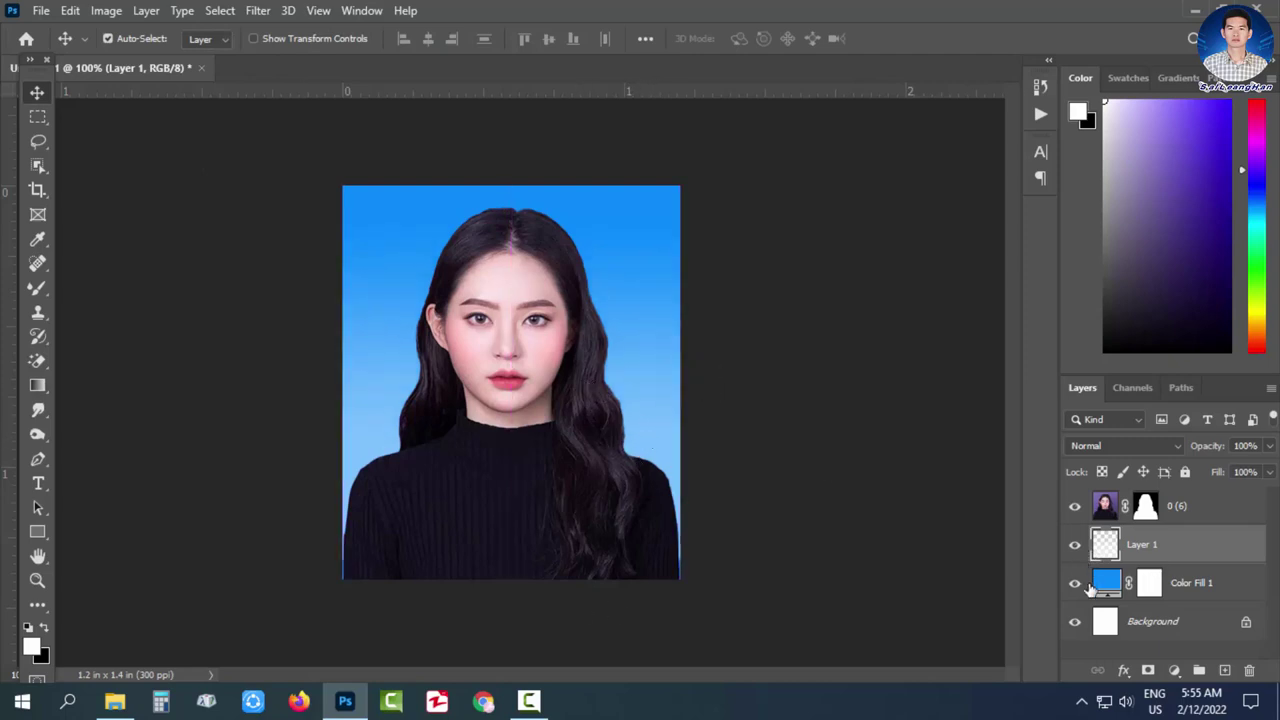
left_click(1075, 545)
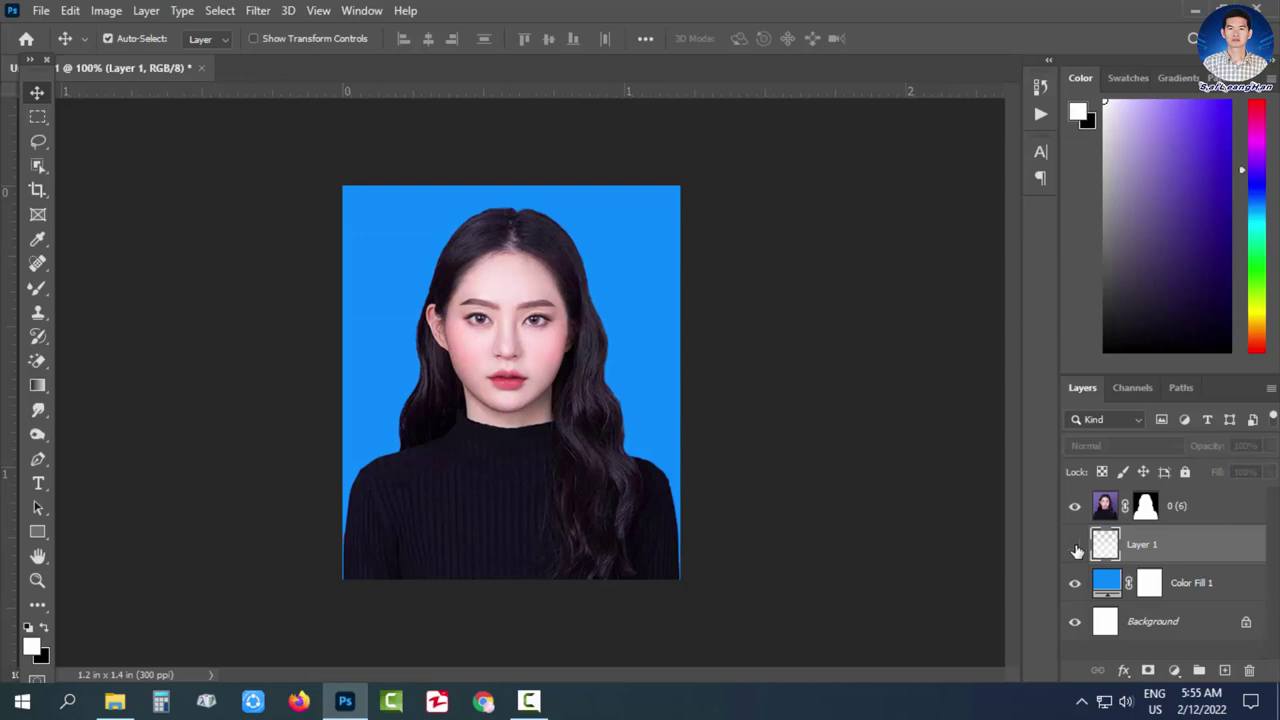
left_click(1075, 545)
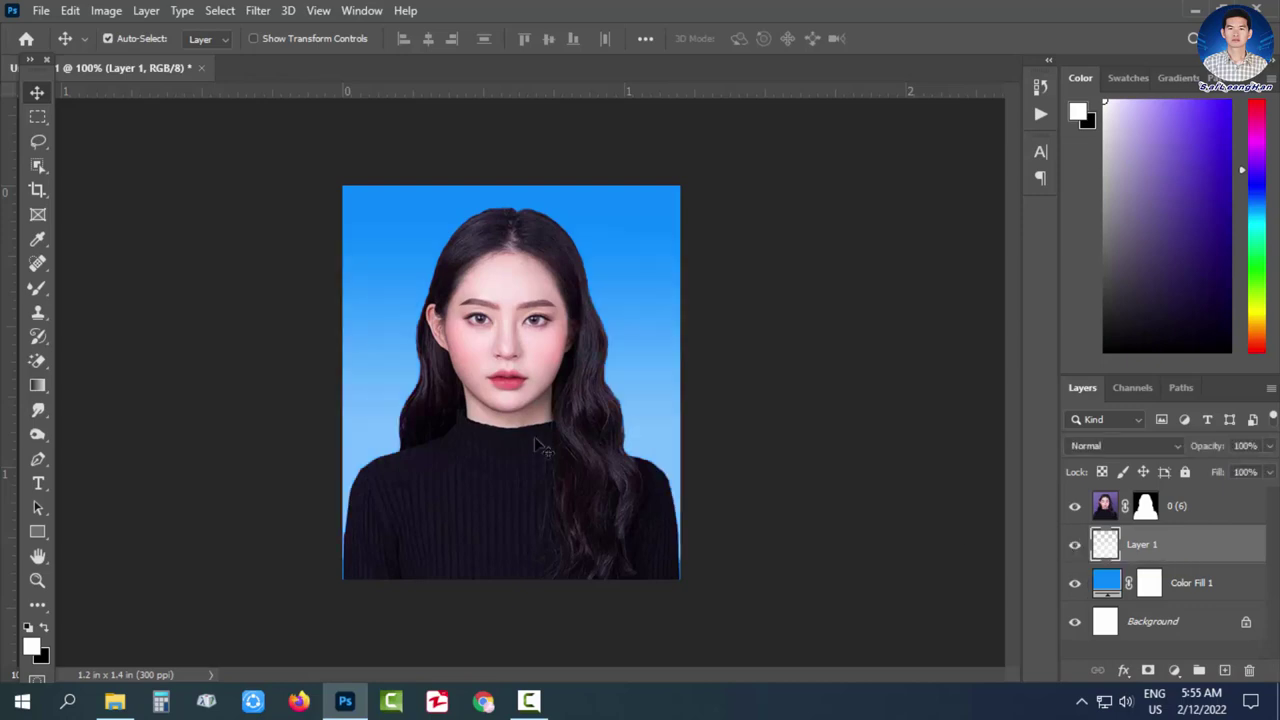
Step: Merge the 0 (6), Layer 1 and Color Fill 1 layers into one, then test it with a trial move and undo that move
left_click(1189, 506)
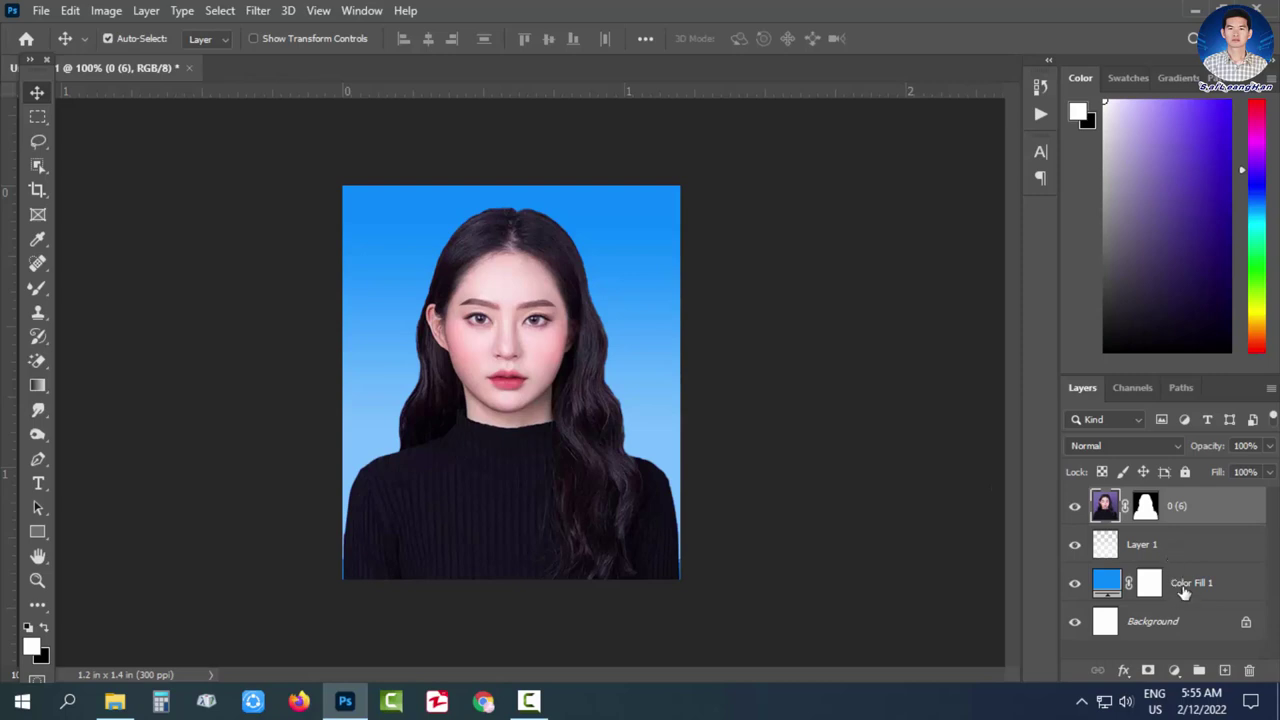
left_click(1201, 587, "shift")
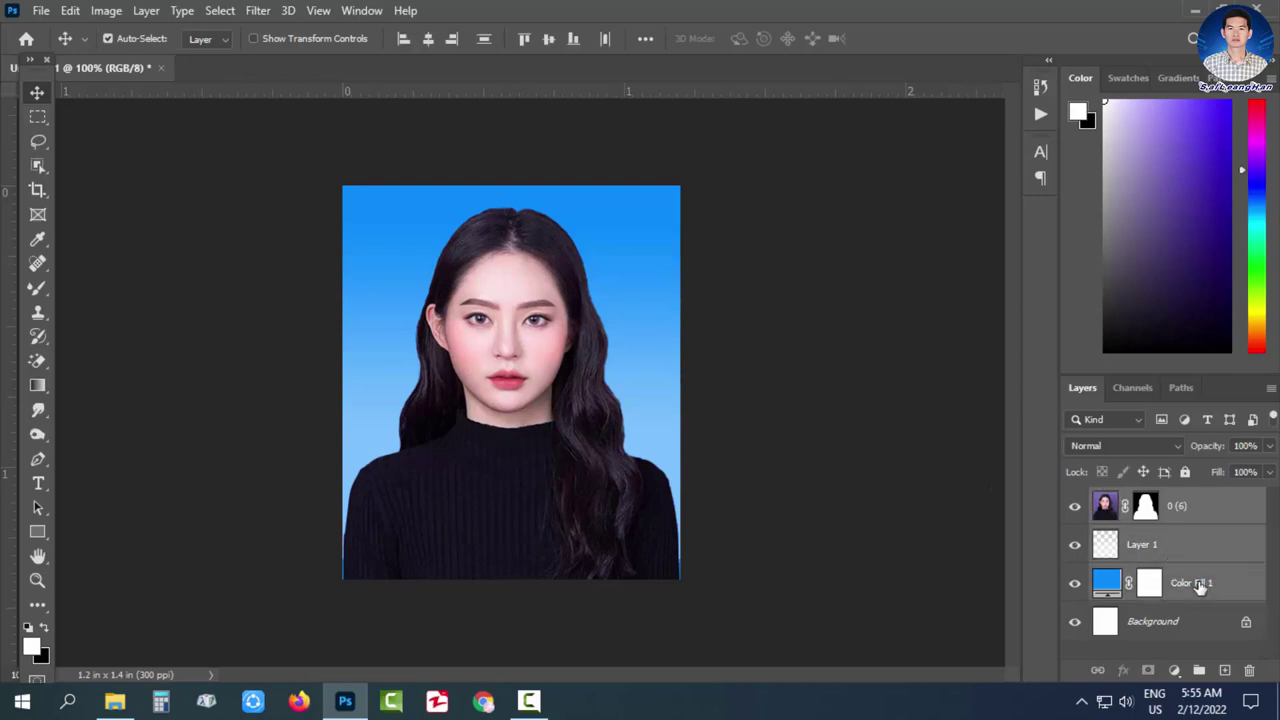
key("ctrl+e")
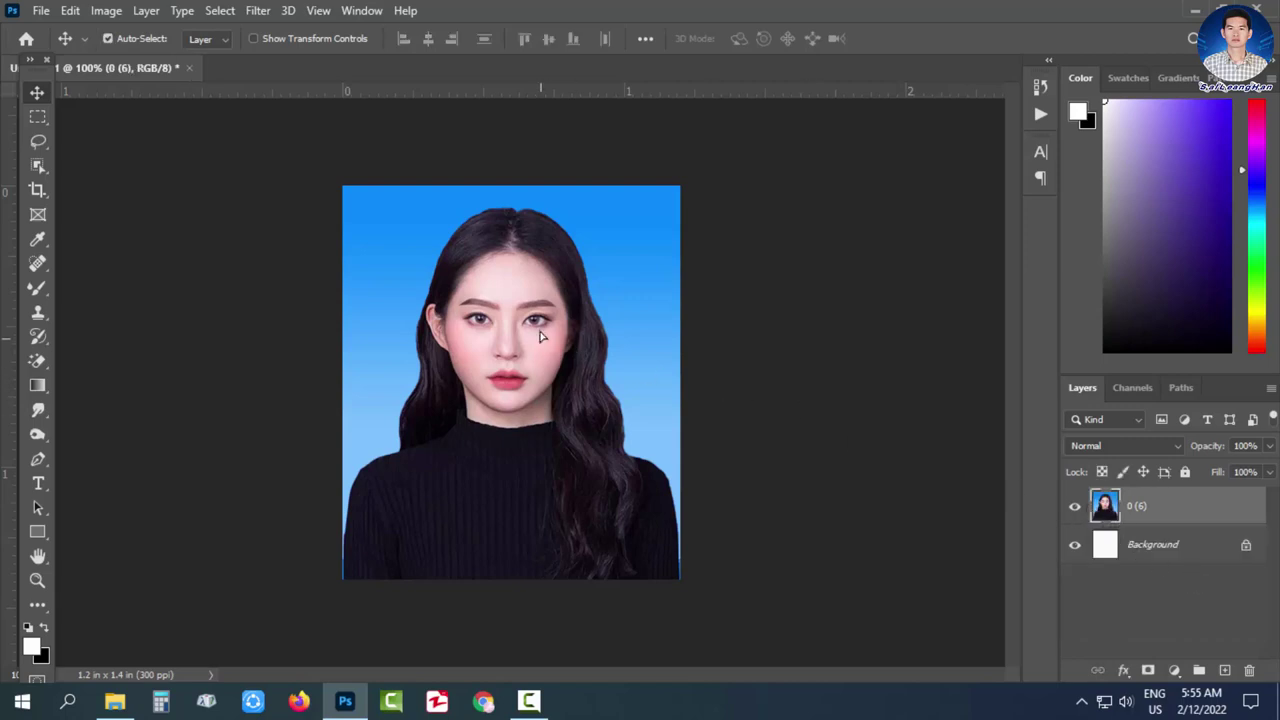
left_click_drag(542, 338, 558, 383)
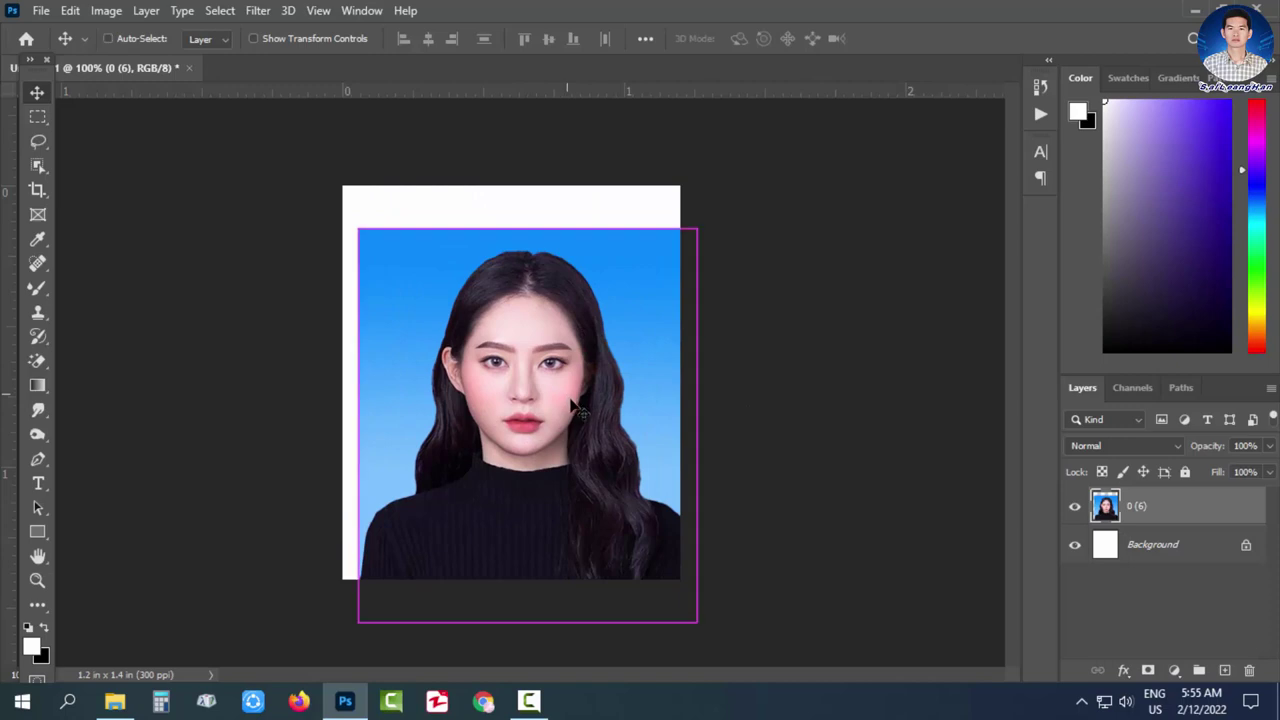
key("ctrl+z")
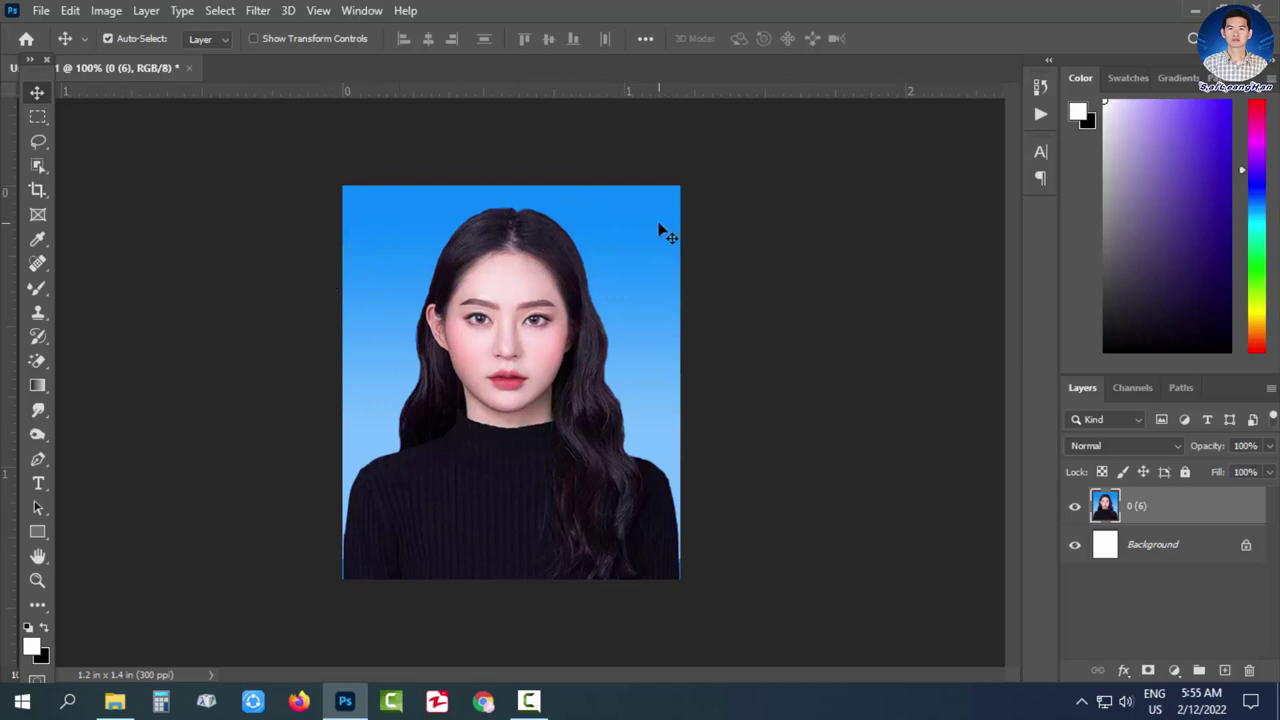
Step: Apply a white 25 px Stroke with Center location around the merged photo as a border
left_click(70, 12)
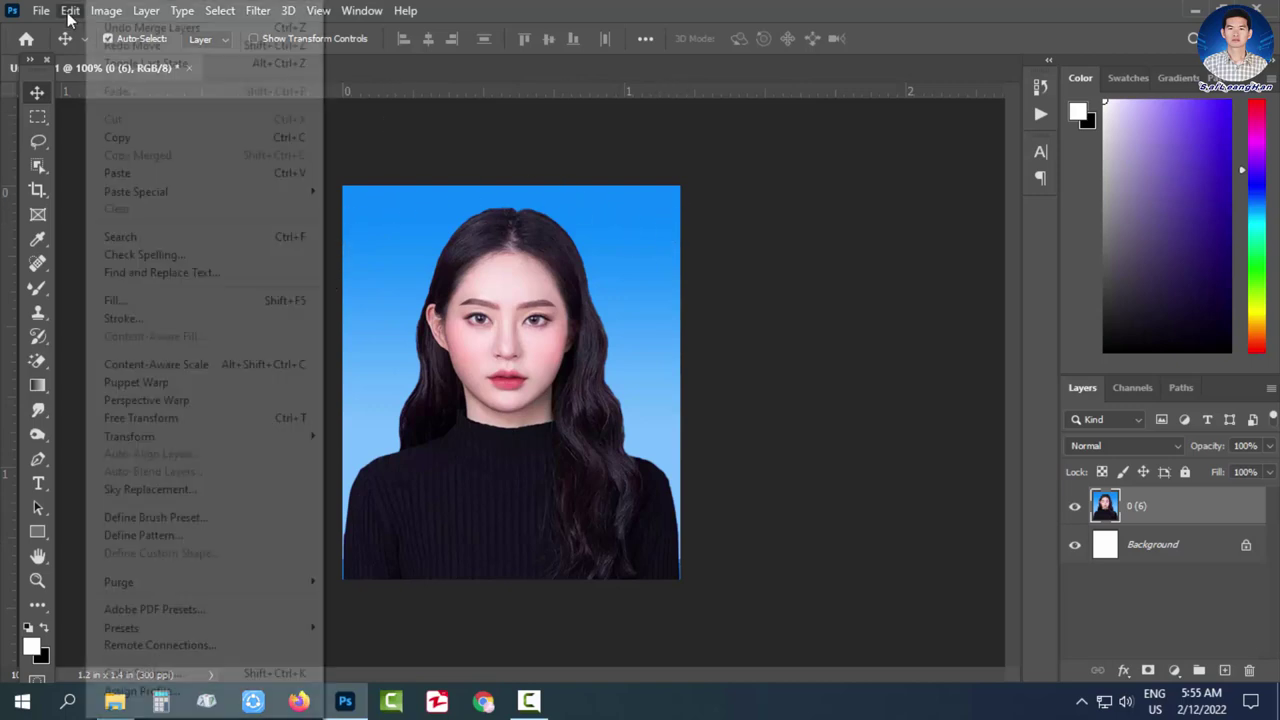
left_click(143, 318)
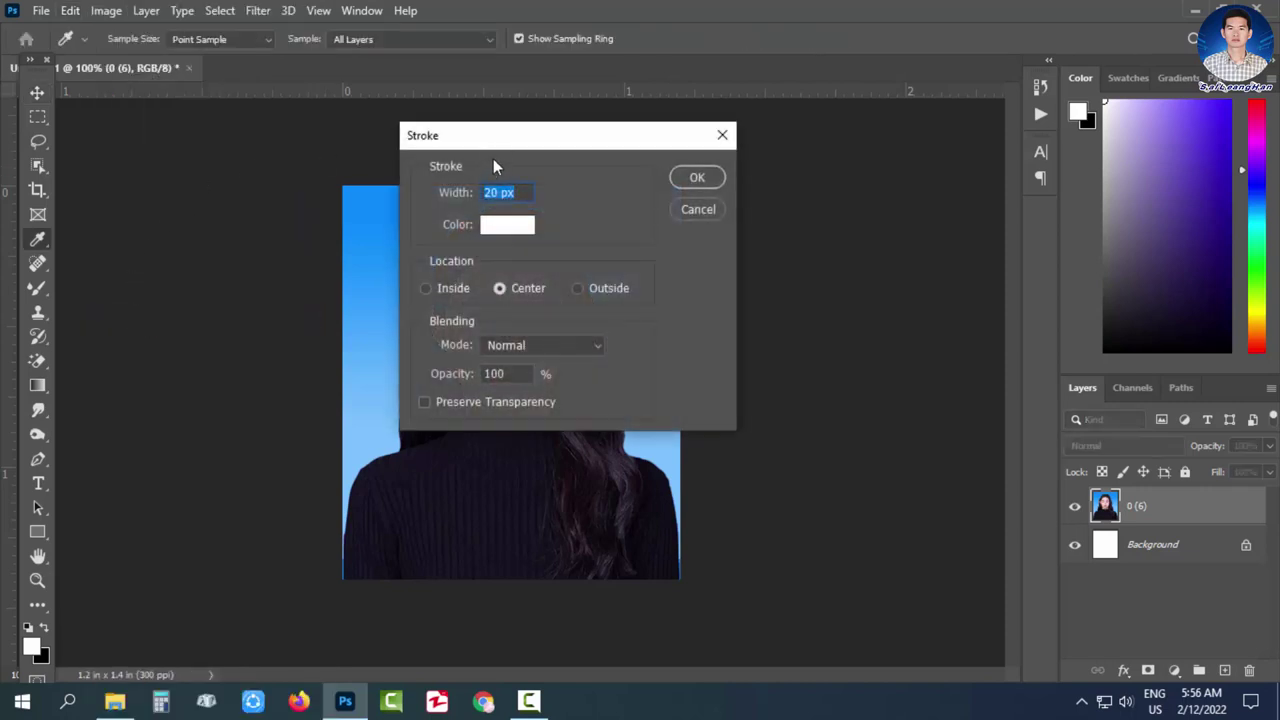
left_click_drag(497, 135, 729, 135)
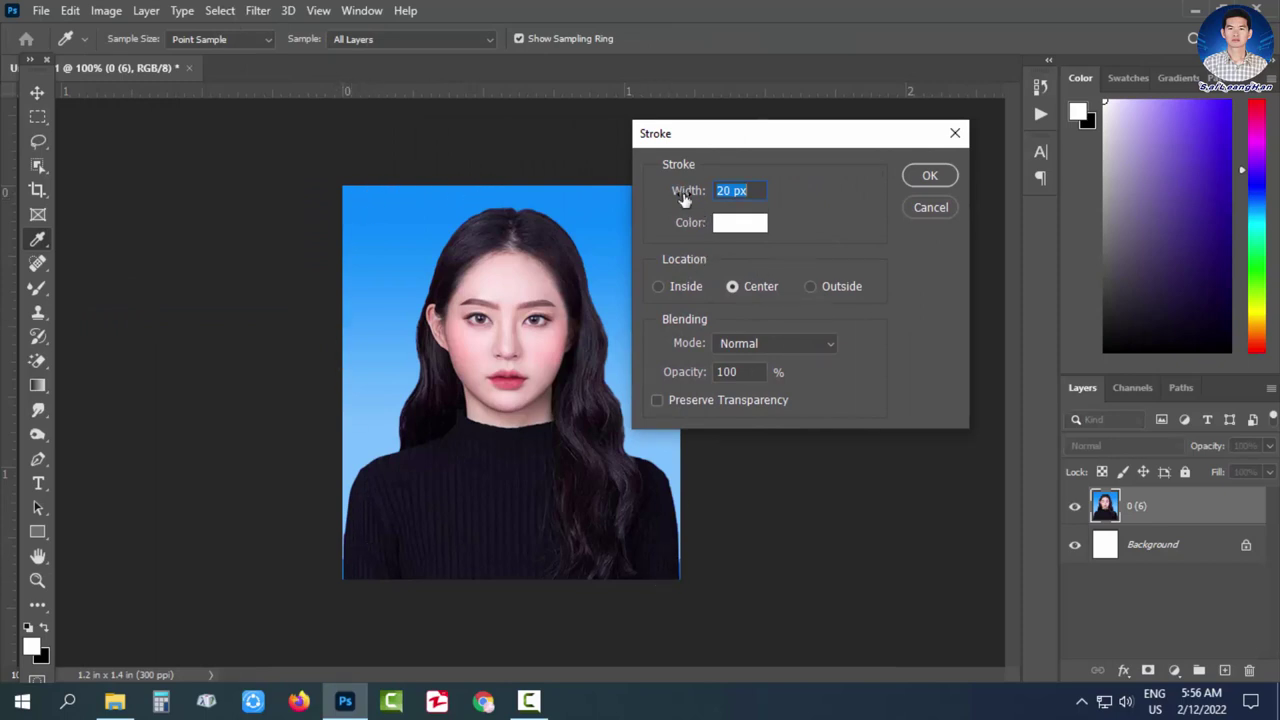
left_click_drag(732, 191, 711, 190)
type("25")
left_click(929, 176)
key("v")
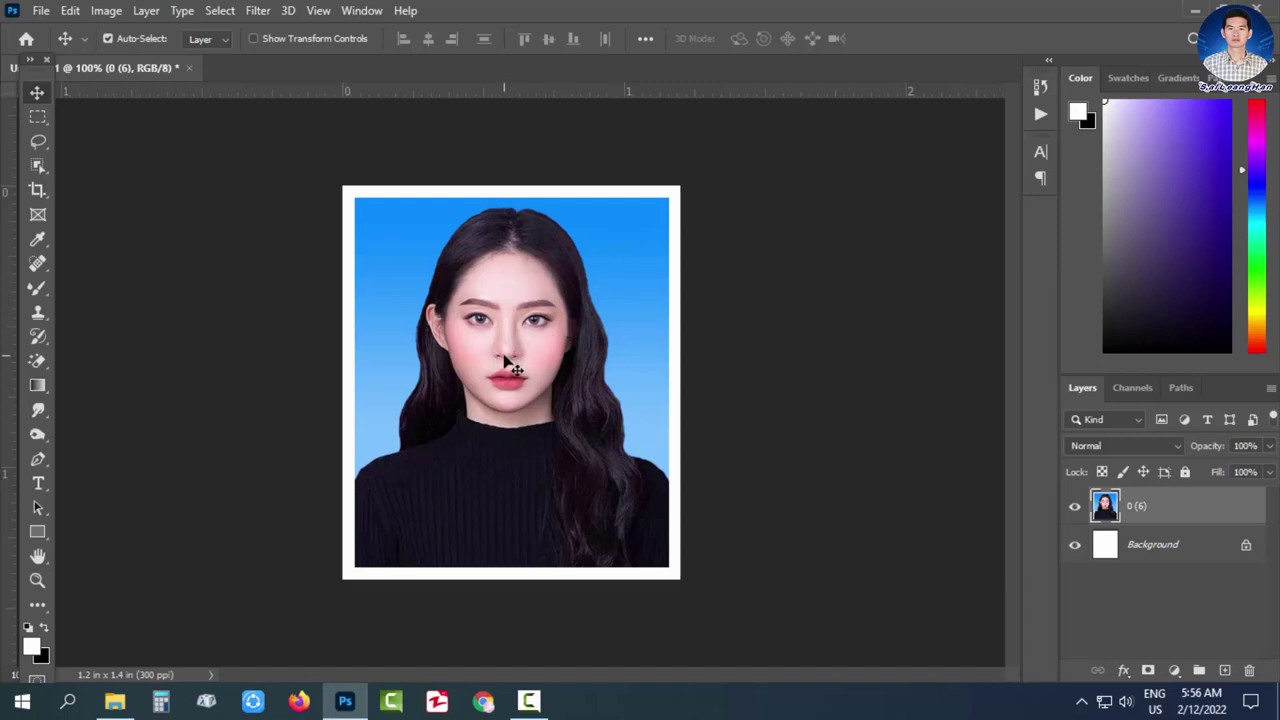
Step: Select the whole canvas of the bordered photo and copy it
key("ctrl+plus")
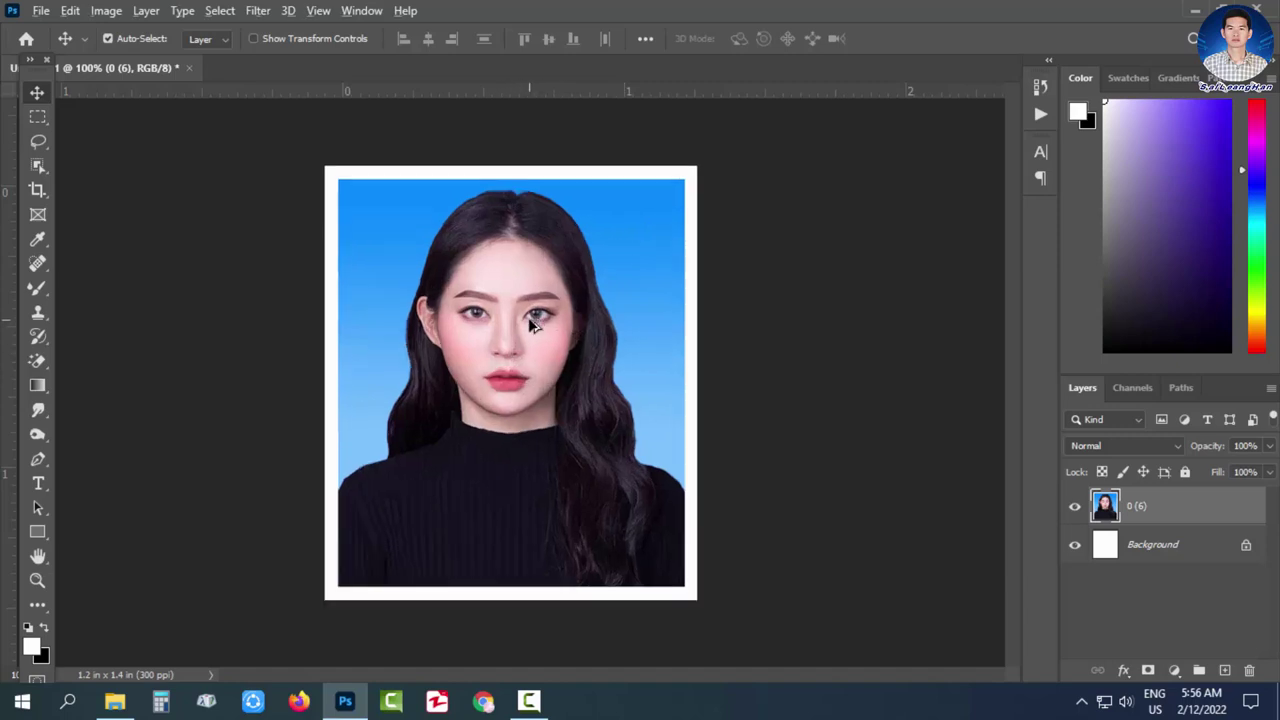
key("ctrl+plus")
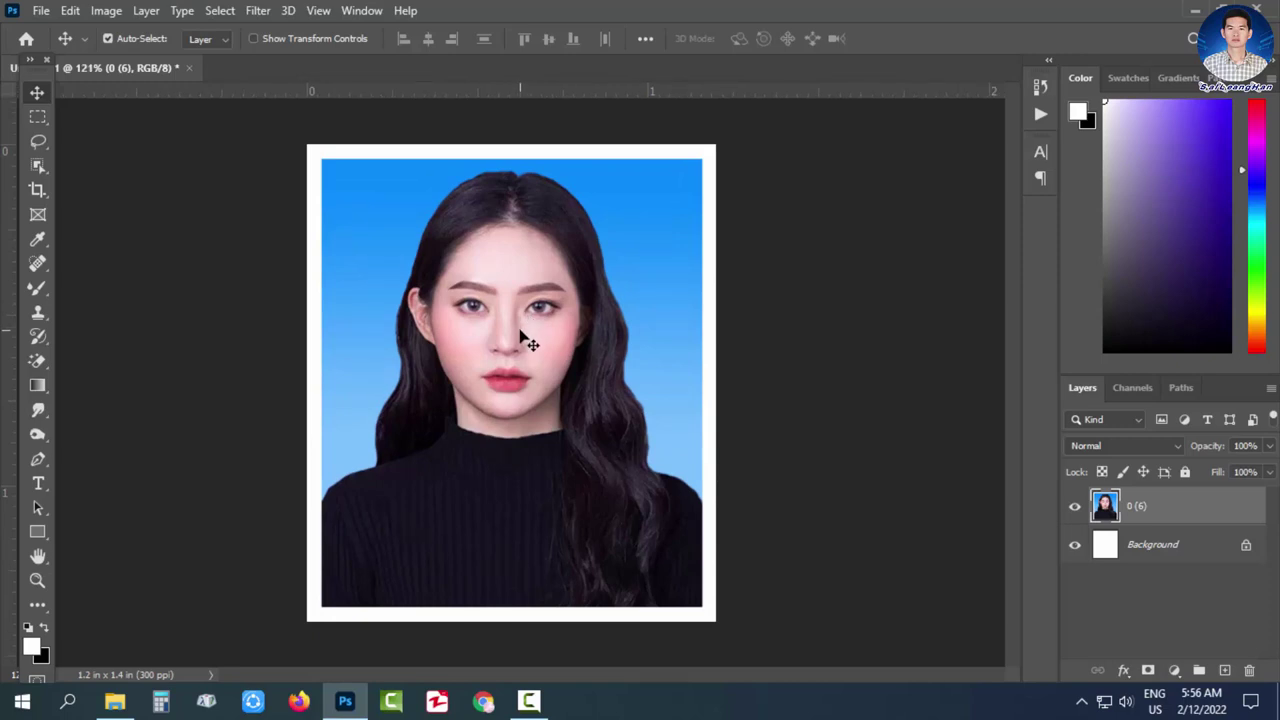
key("ctrl")
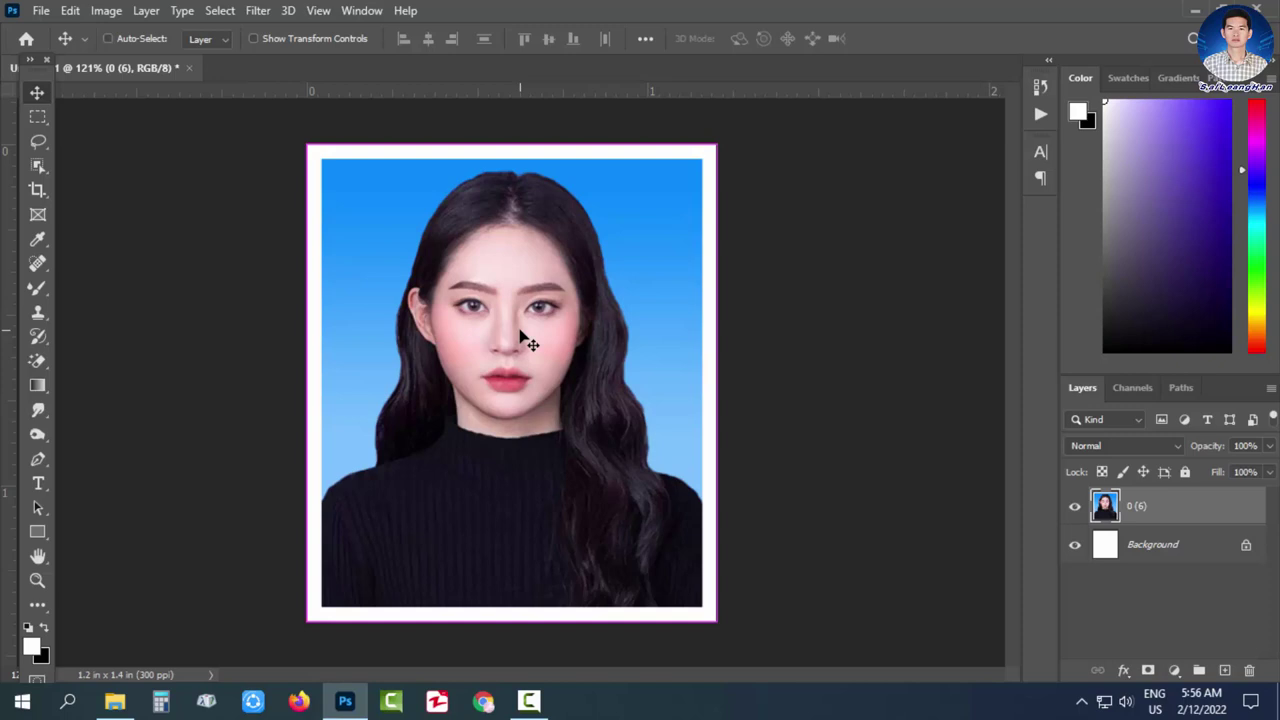
key("ctrl+a")
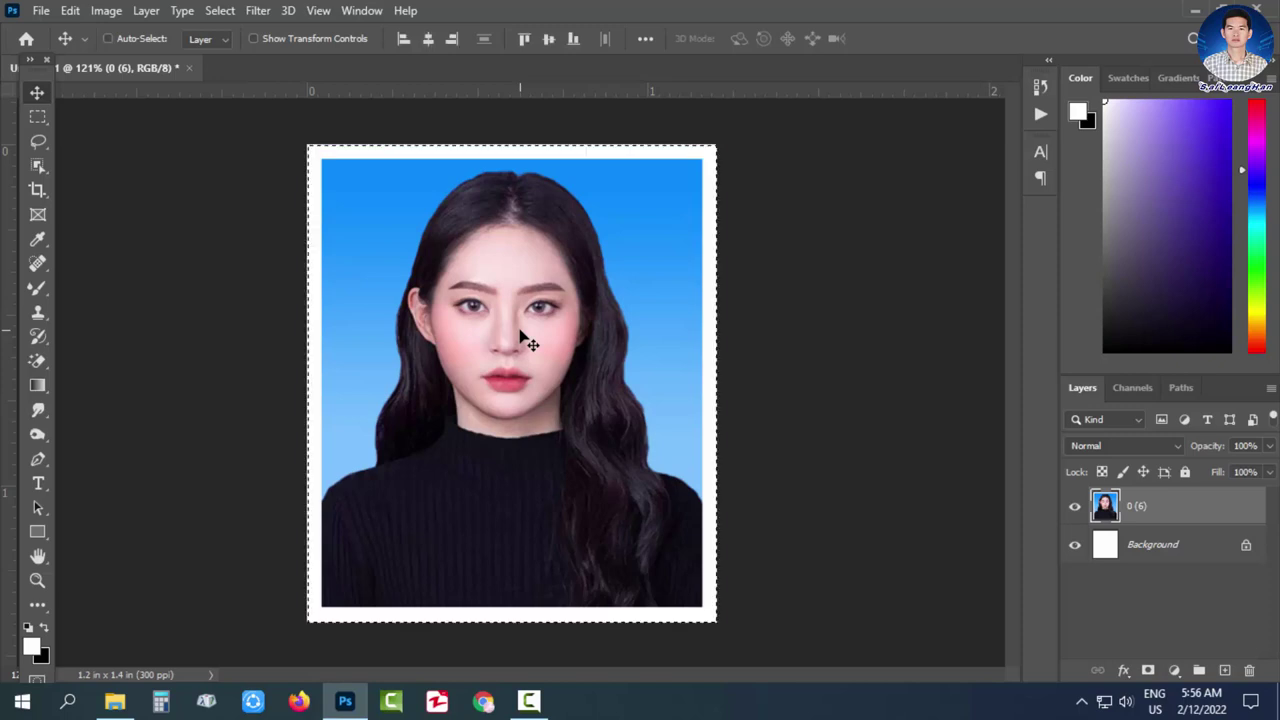
Step: Create a new document from the Portrait, 4 x 6 photo preset at 4 x 6 inches and 300 ppi with white background
left_click(41, 10)
left_click(60, 32)
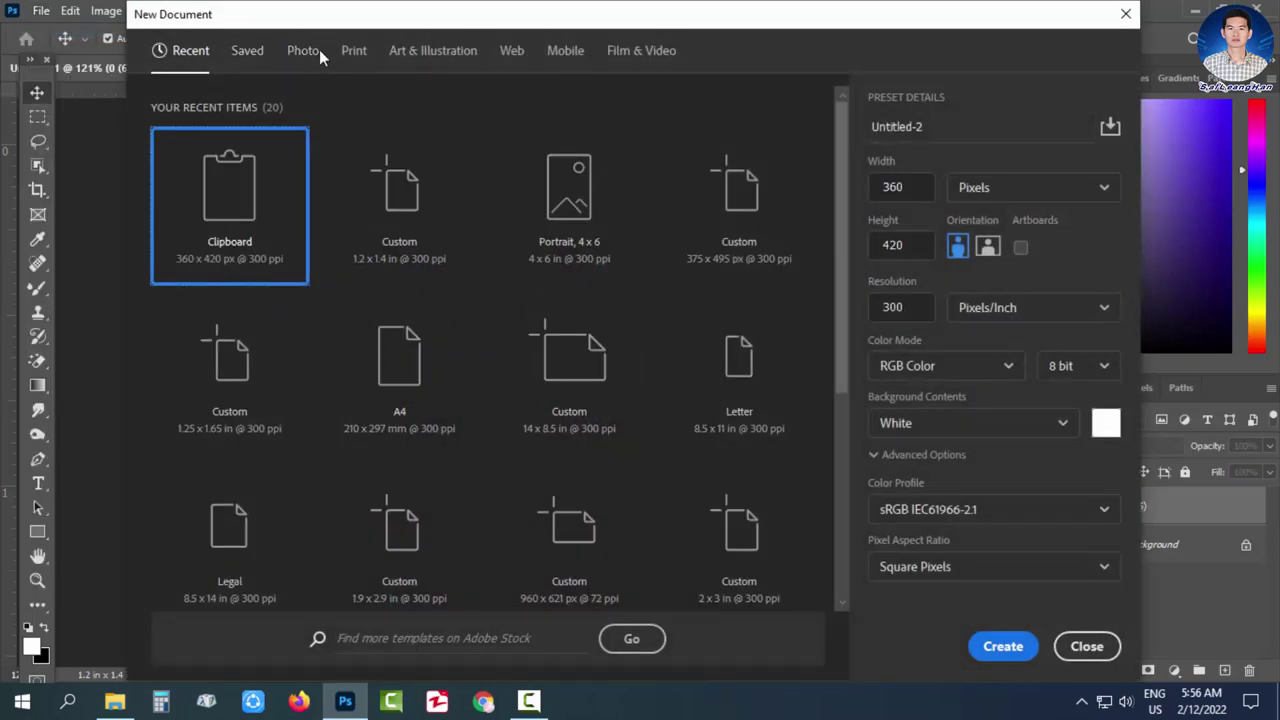
left_click(305, 52)
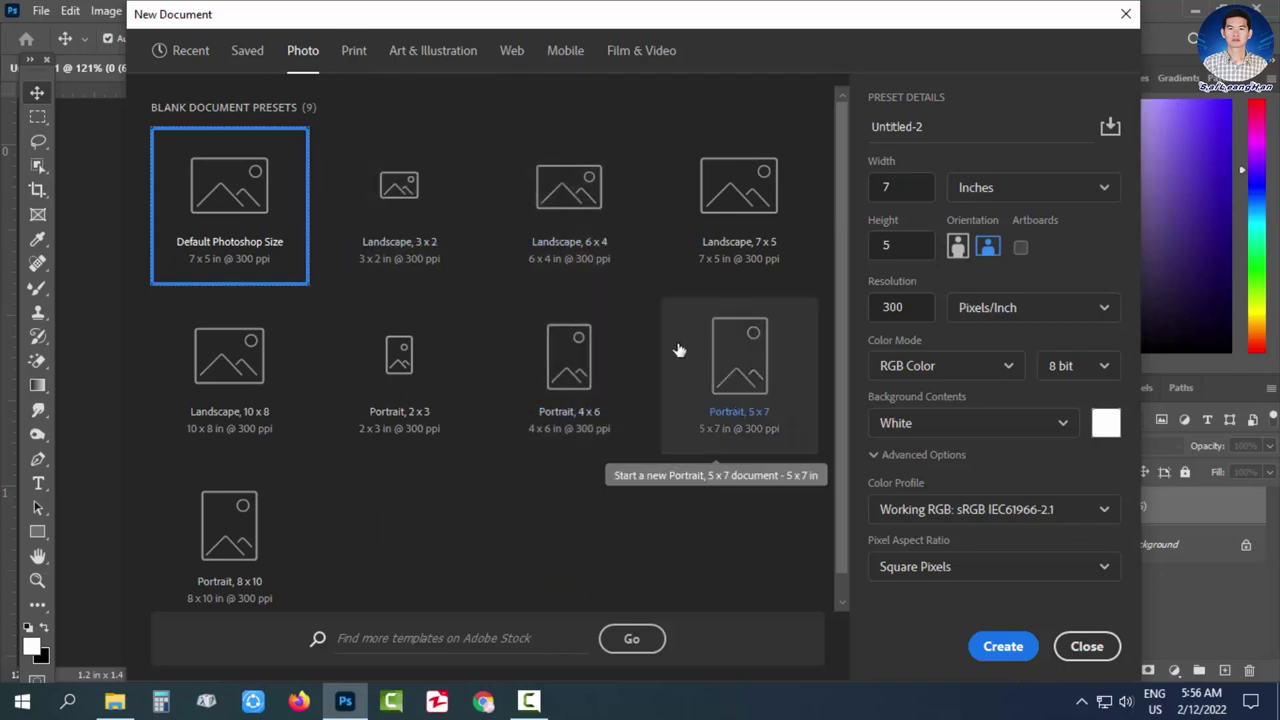
left_click(590, 346)
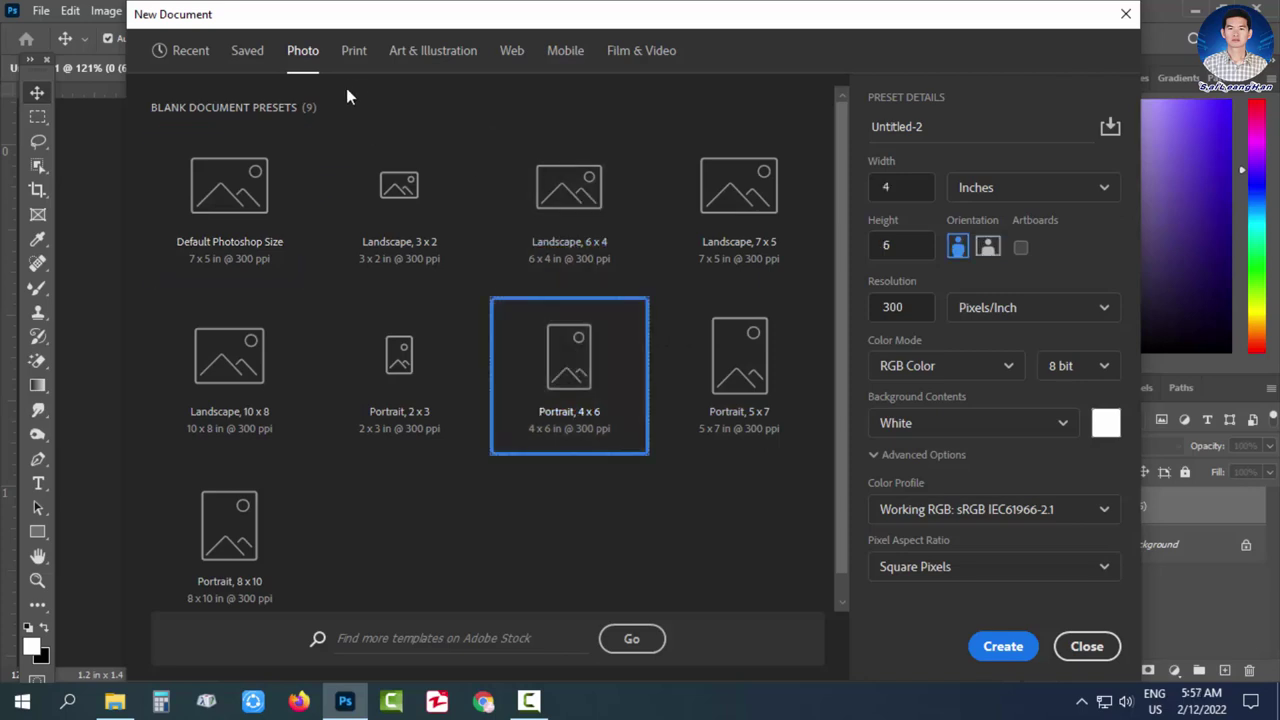
left_click(352, 50)
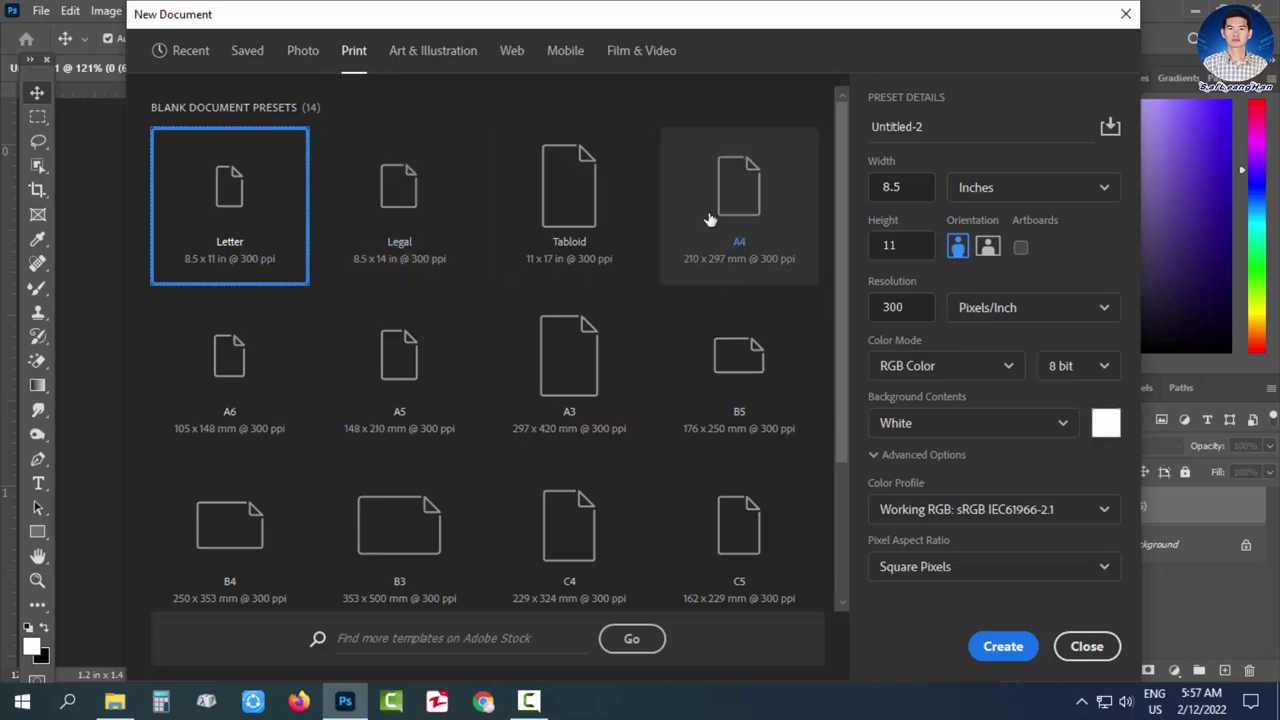
left_click(303, 50)
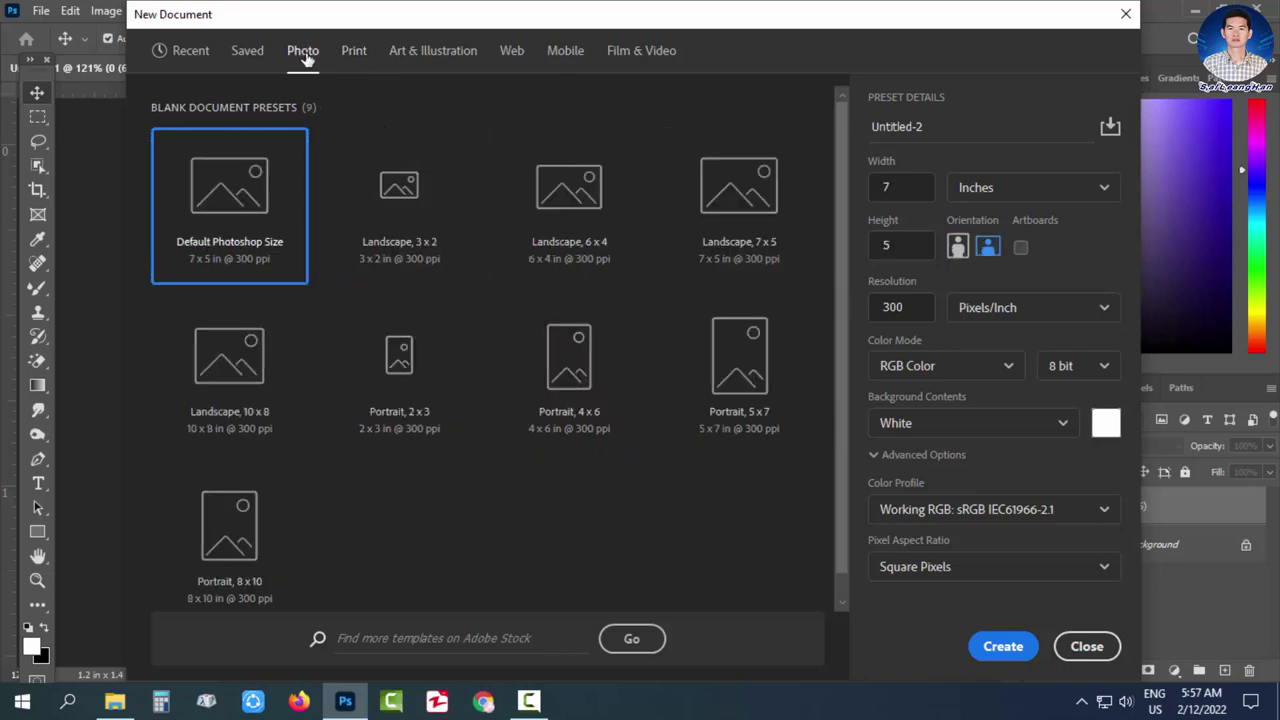
left_click(600, 365)
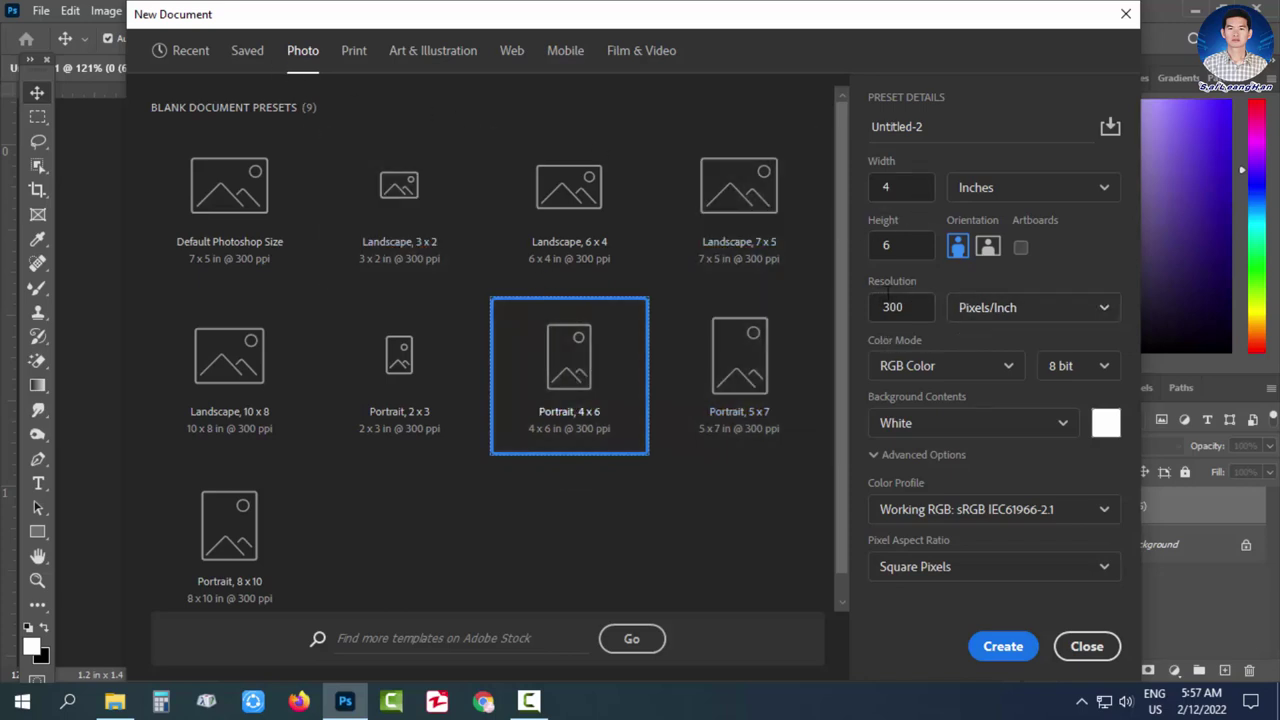
left_click(915, 308)
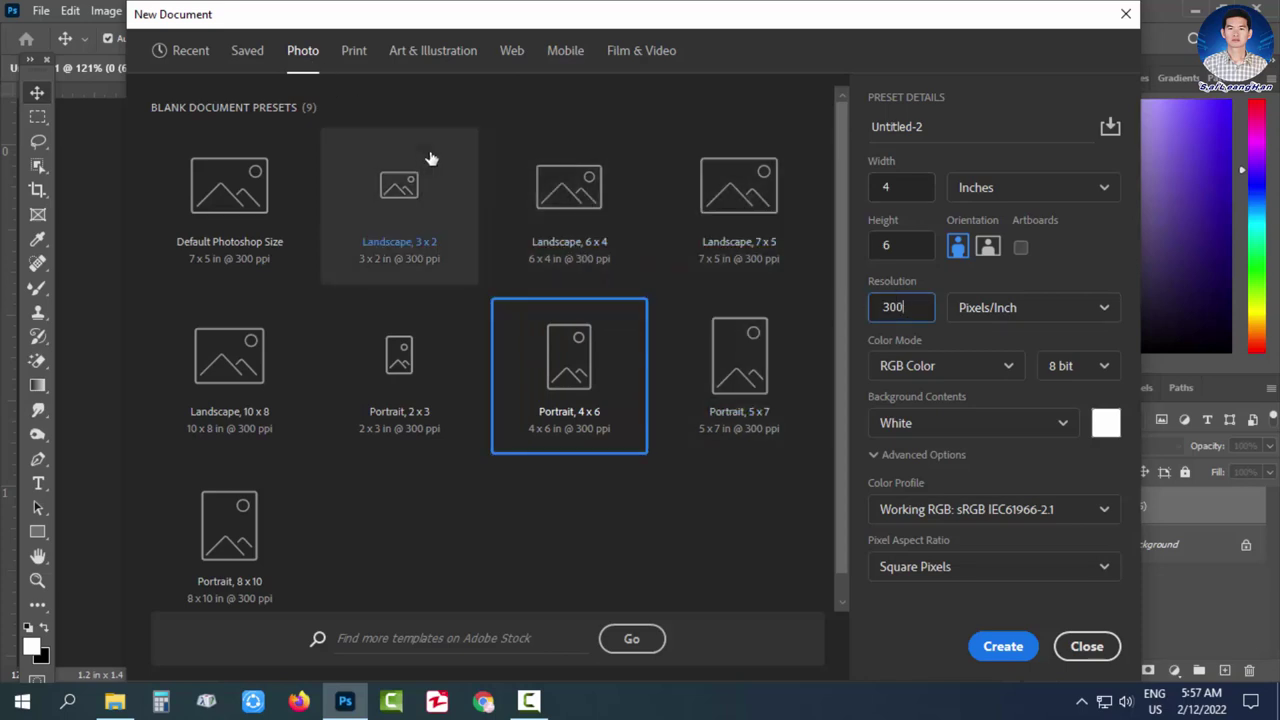
left_click(901, 189)
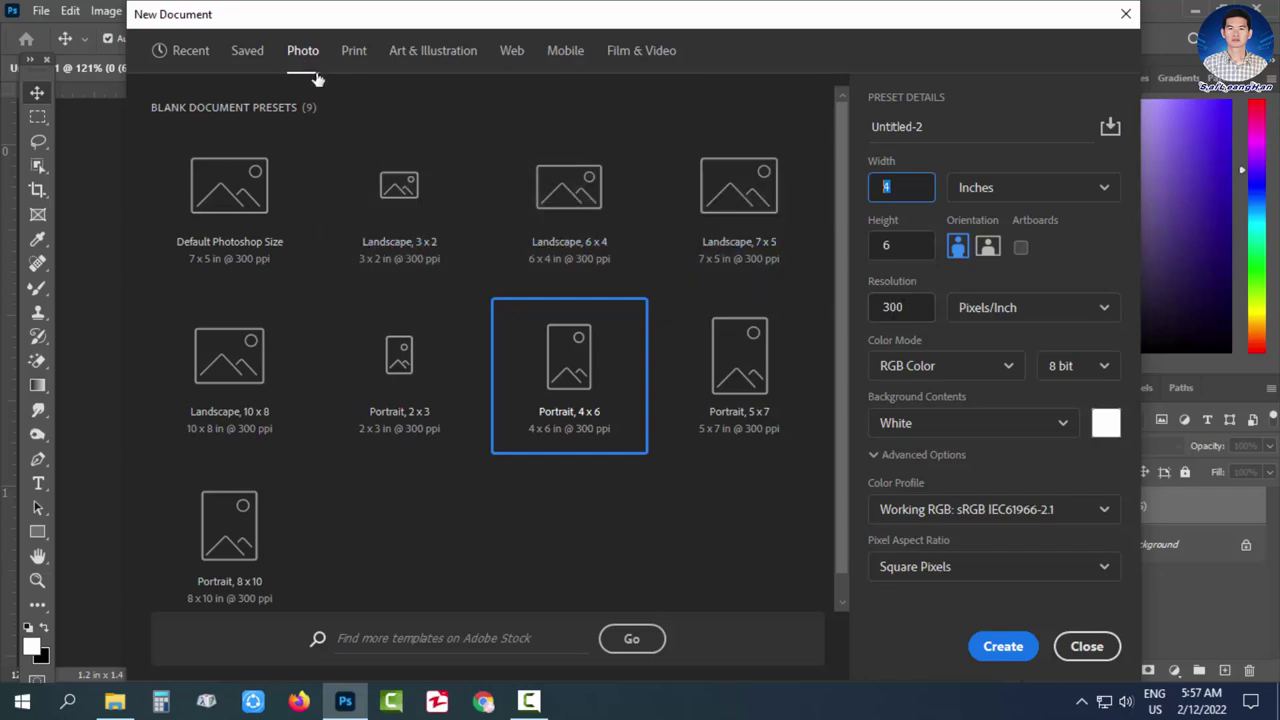
left_click(572, 422)
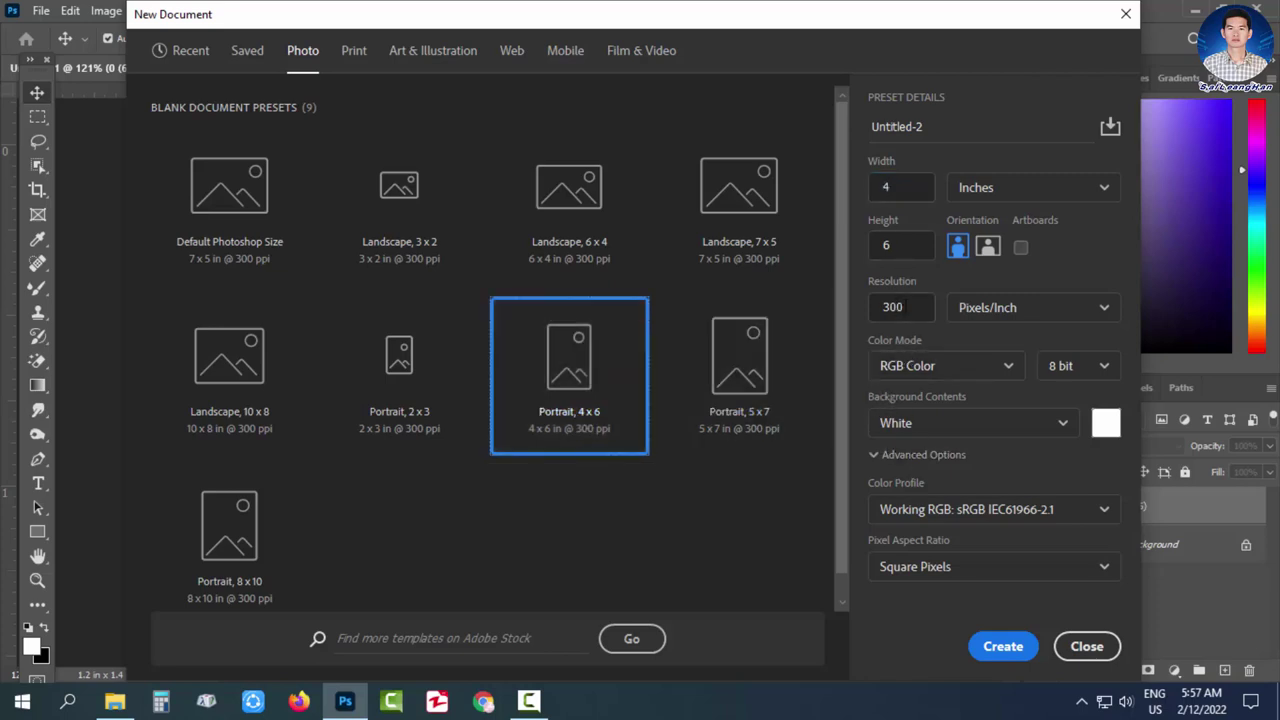
left_click(1005, 640)
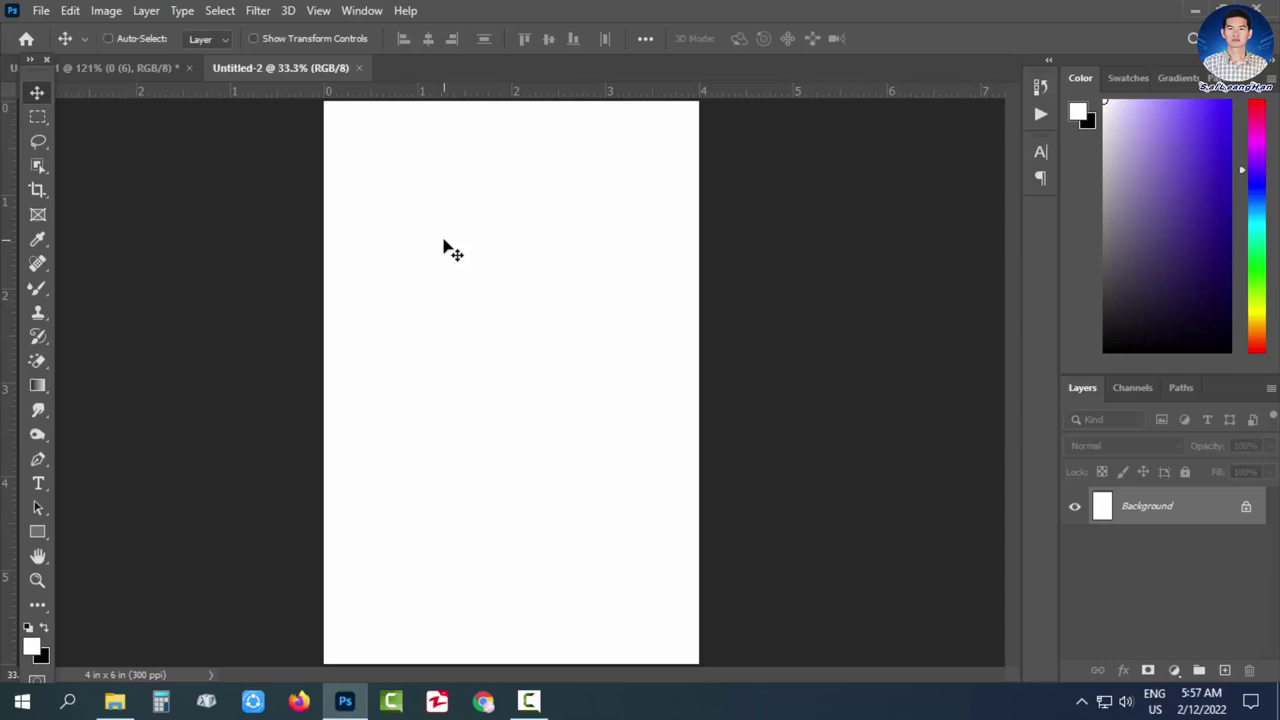
Step: Paste the copied ID photo into the new 4 x 6 page and place it in the upper-left area, clear of the edges
key("ctrl+v")
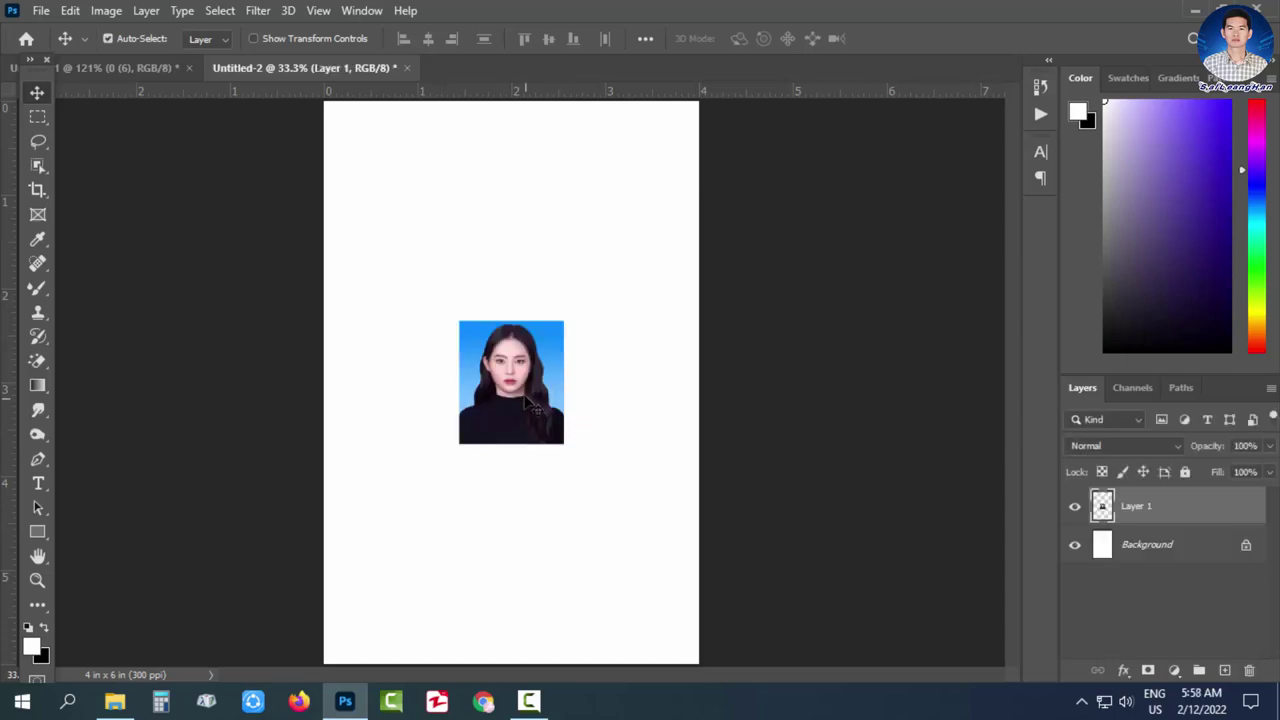
left_click_drag(533, 407, 411, 197)
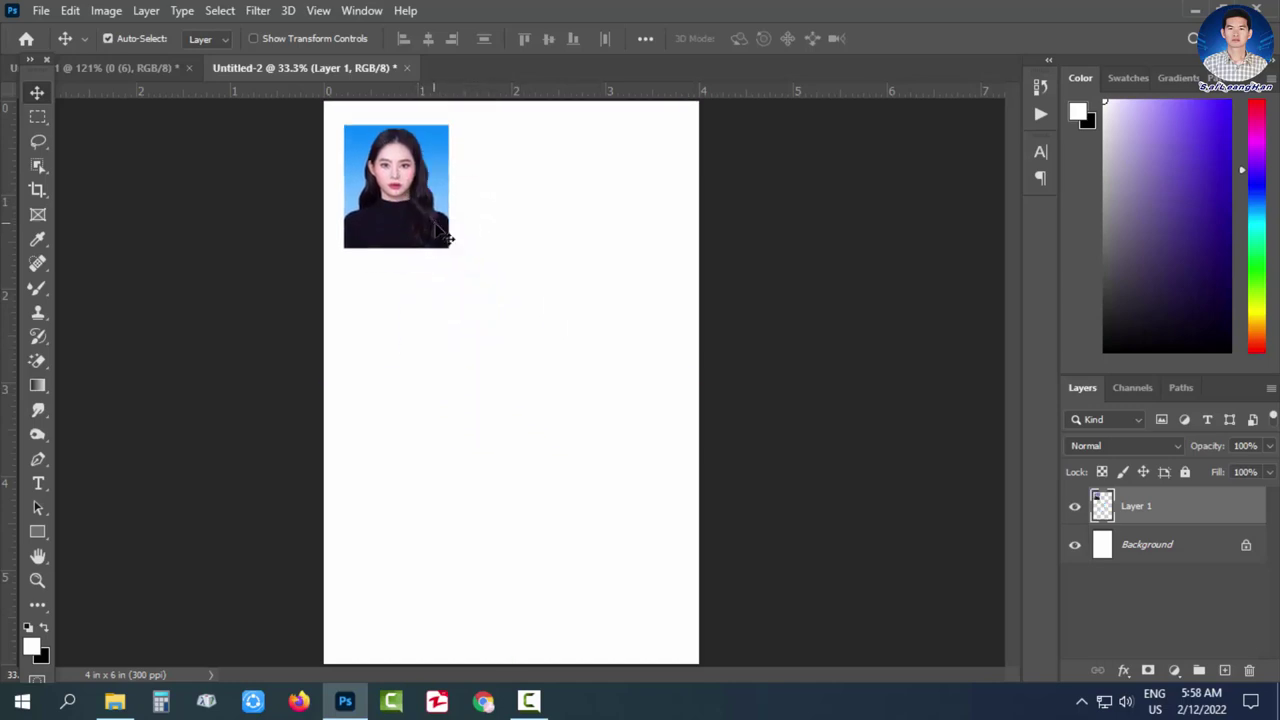
scroll(440, 192, "up", 3)
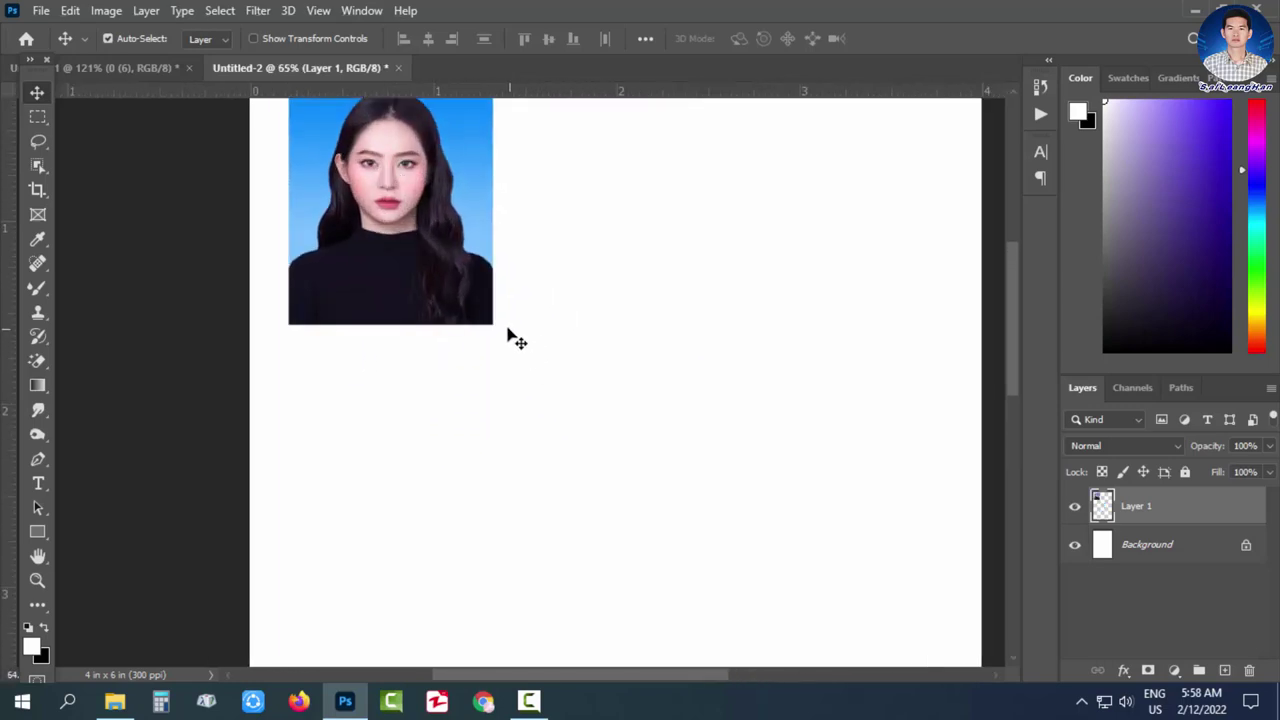
left_click_drag(336, 258, 466, 386)
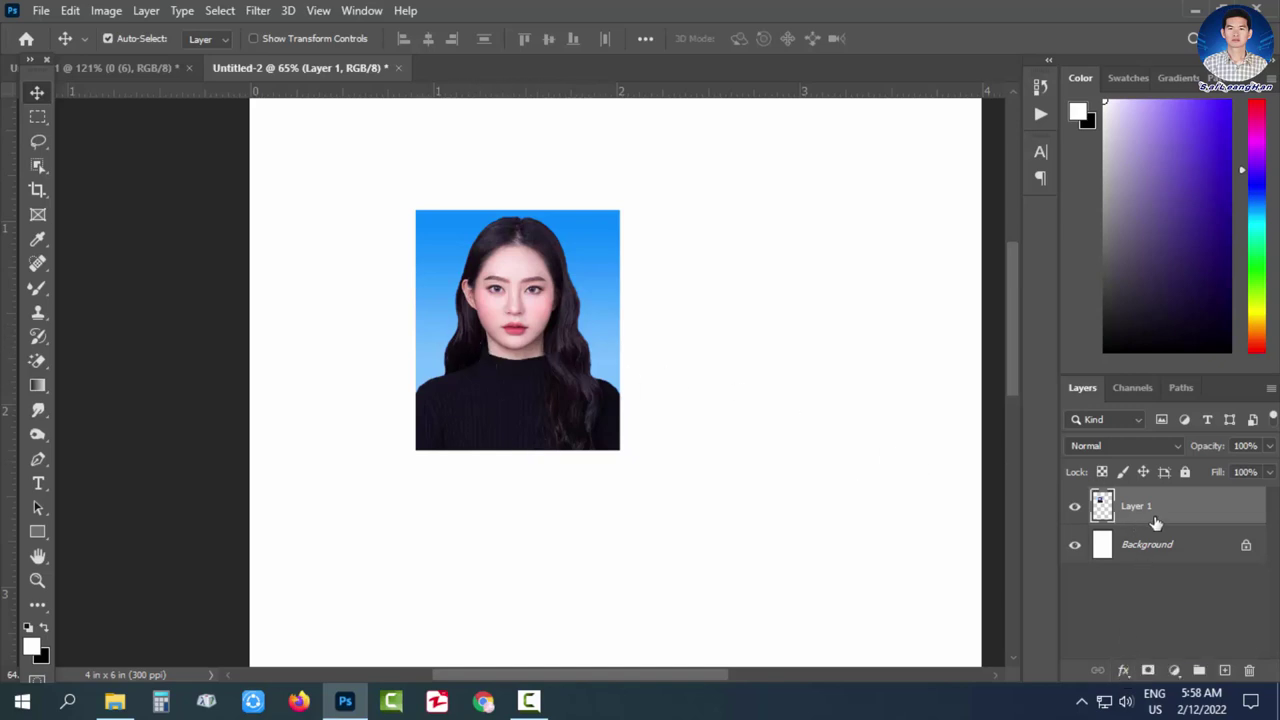
Step: Add a black 1 px Stroke layer effect with Outside position to the pasted photo on Layer 1
left_click(1123, 670)
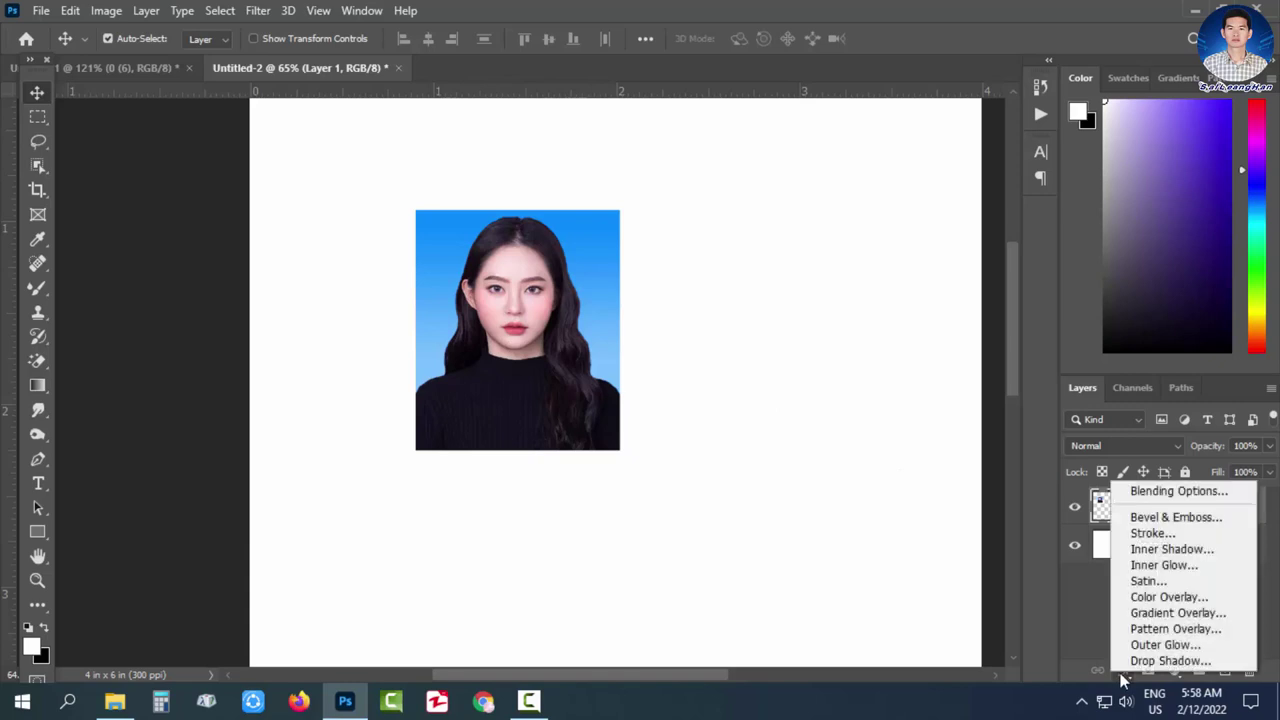
left_click(1150, 533)
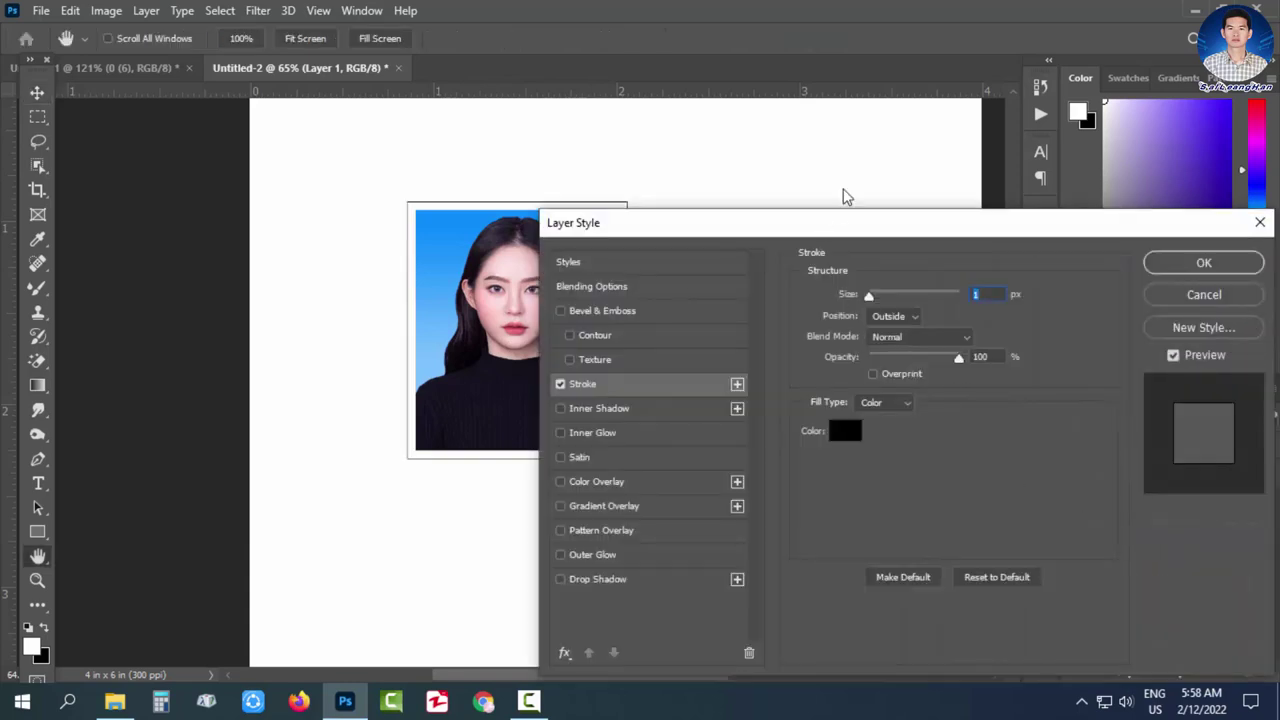
mouse_move(823, 222)
left_mouse_down()
mouse_move(920, 151)
mouse_move(883, 126)
left_mouse_up()
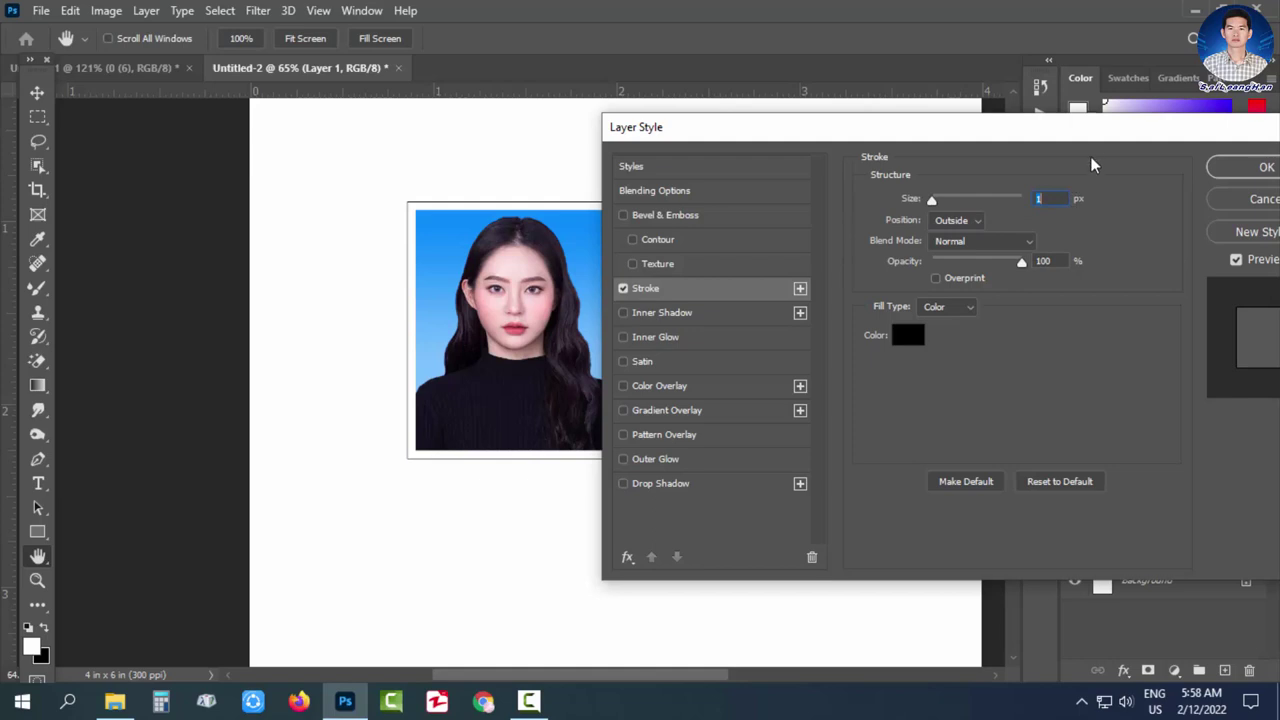
left_click_drag(1109, 123, 785, 238)
left_click(968, 280)
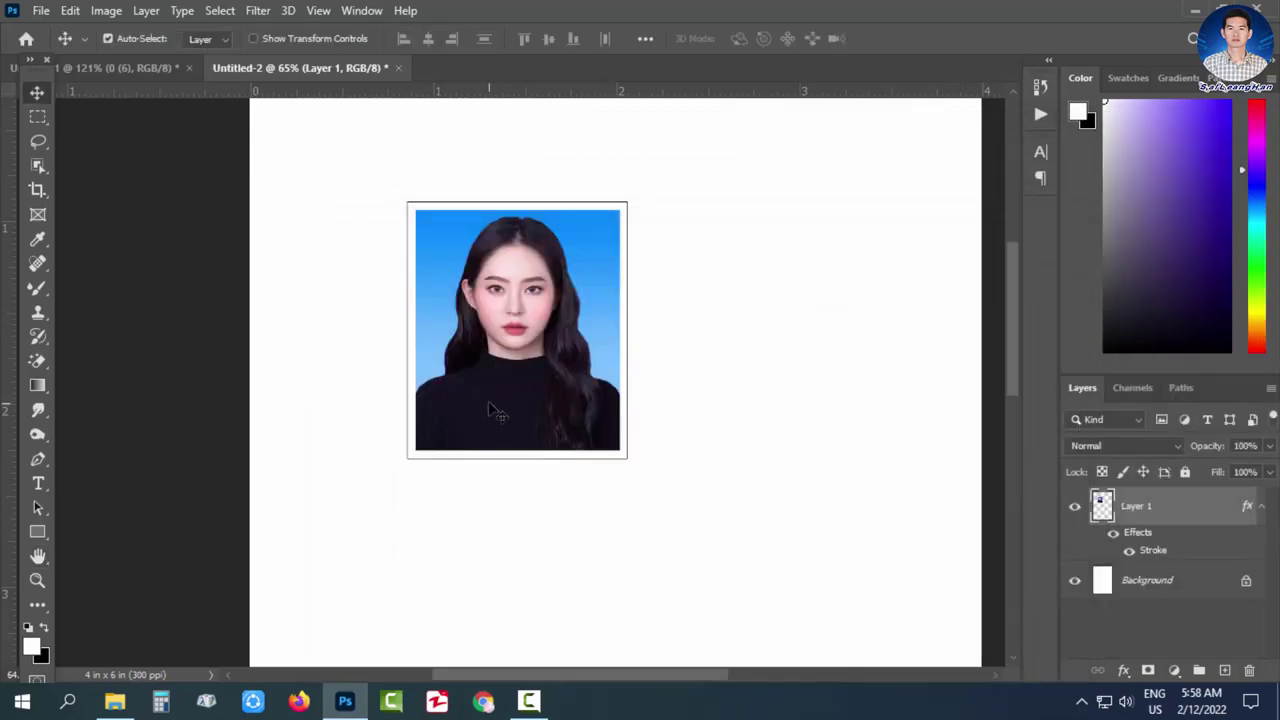
Step: Place the outlined photo in the page's top-left corner and duplicate it twice to form an evenly spaced row of three
scroll(518, 333, "up", 3)
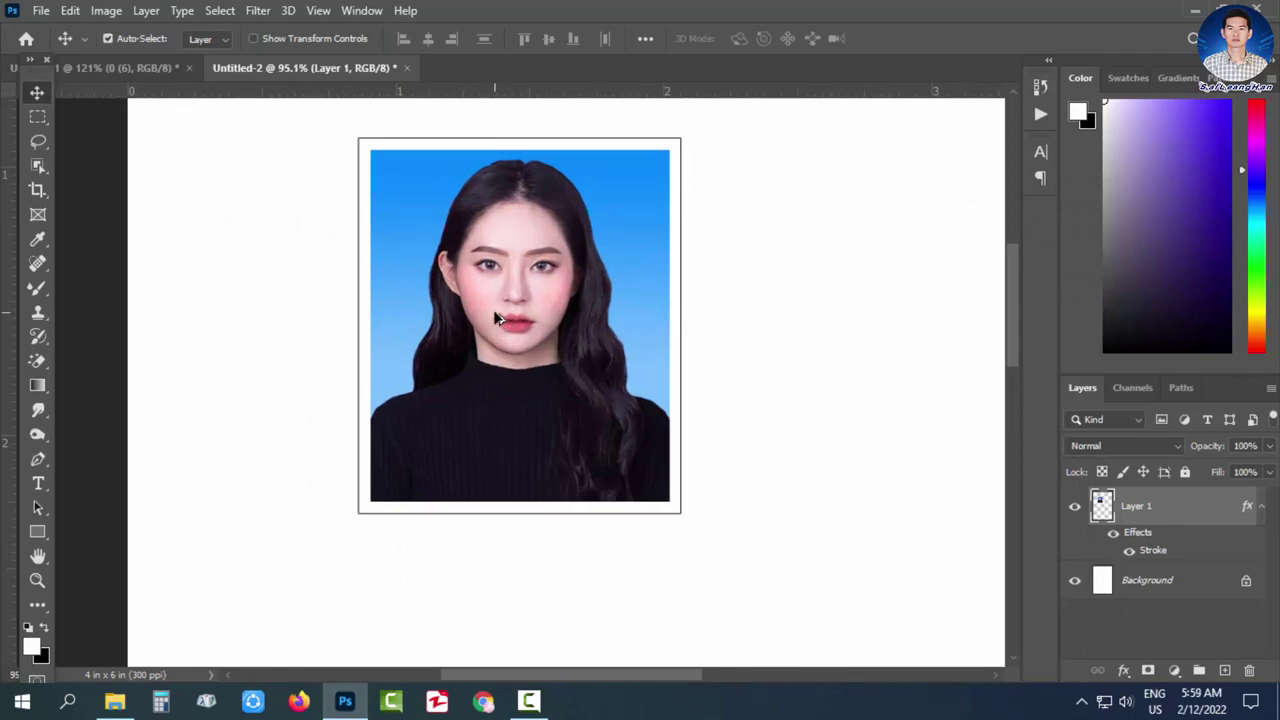
scroll(494, 317, "down", 2)
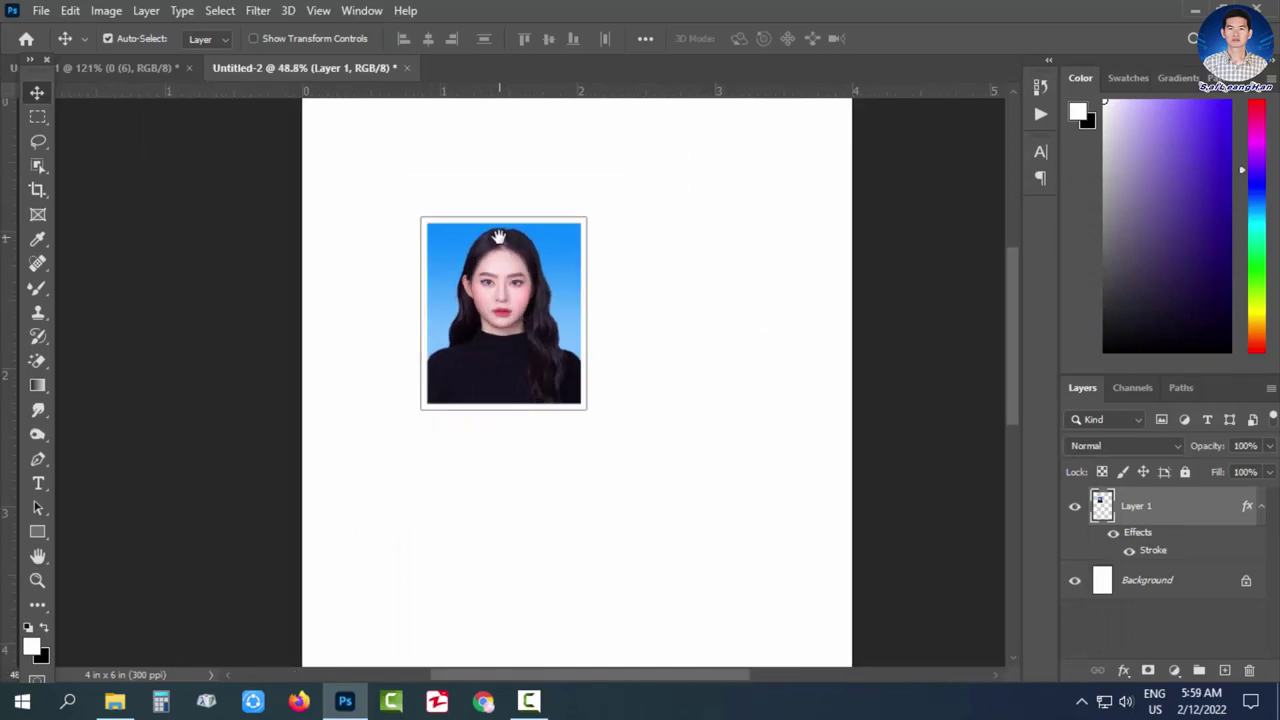
scroll(497, 300, "up", 2)
left_click_drag(500, 367, 398, 285)
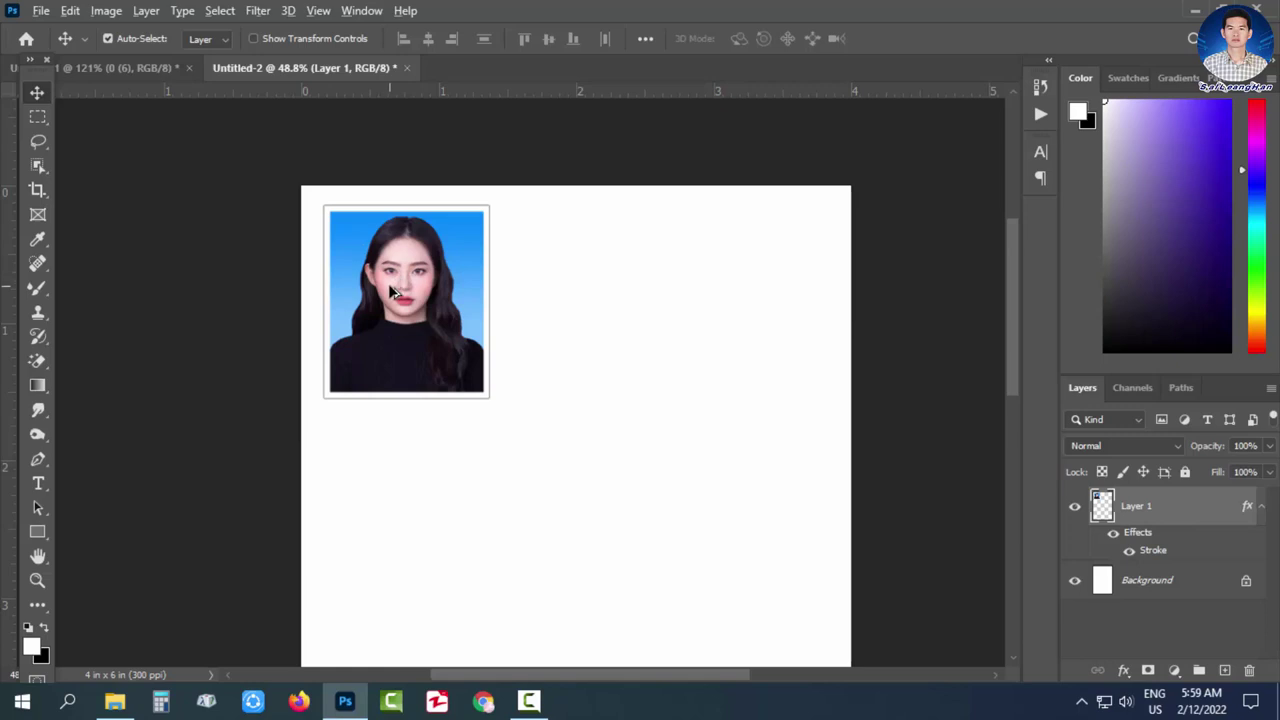
left_click_drag(396, 291, 678, 292)
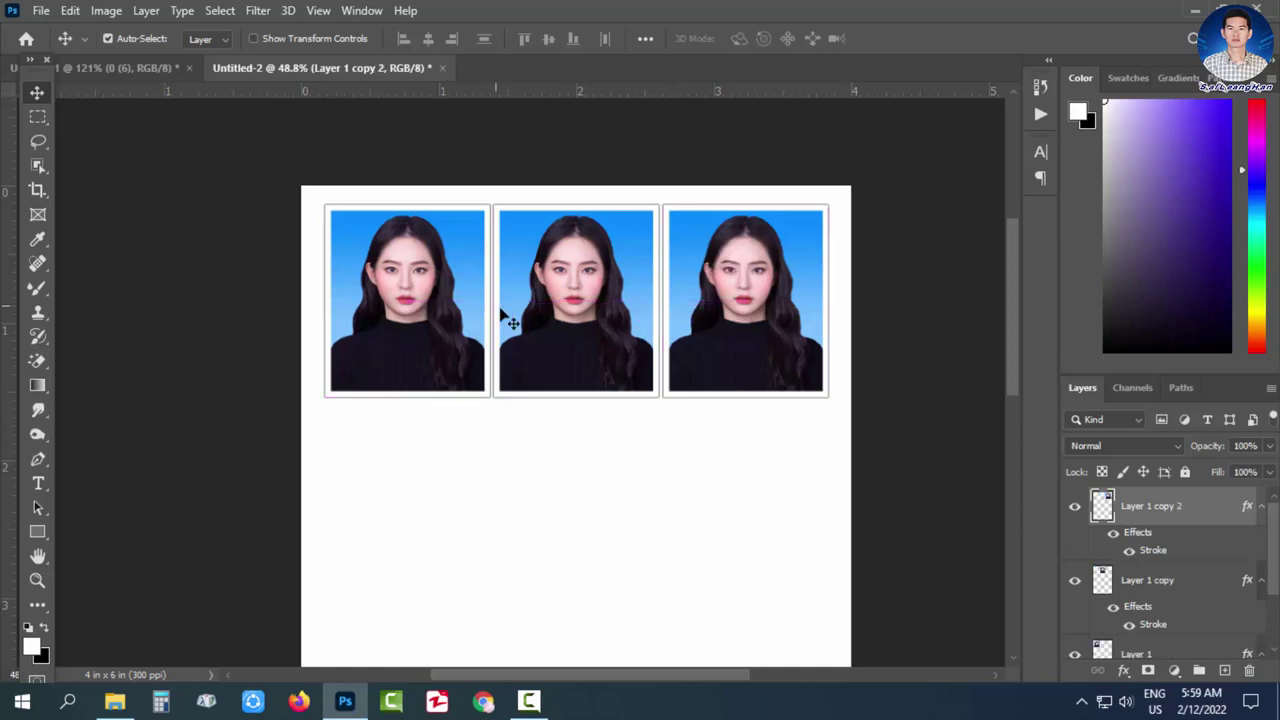
Step: Select all three photos in the top row and duplicate them directly below as a second row
scroll(484, 230, "up", 2)
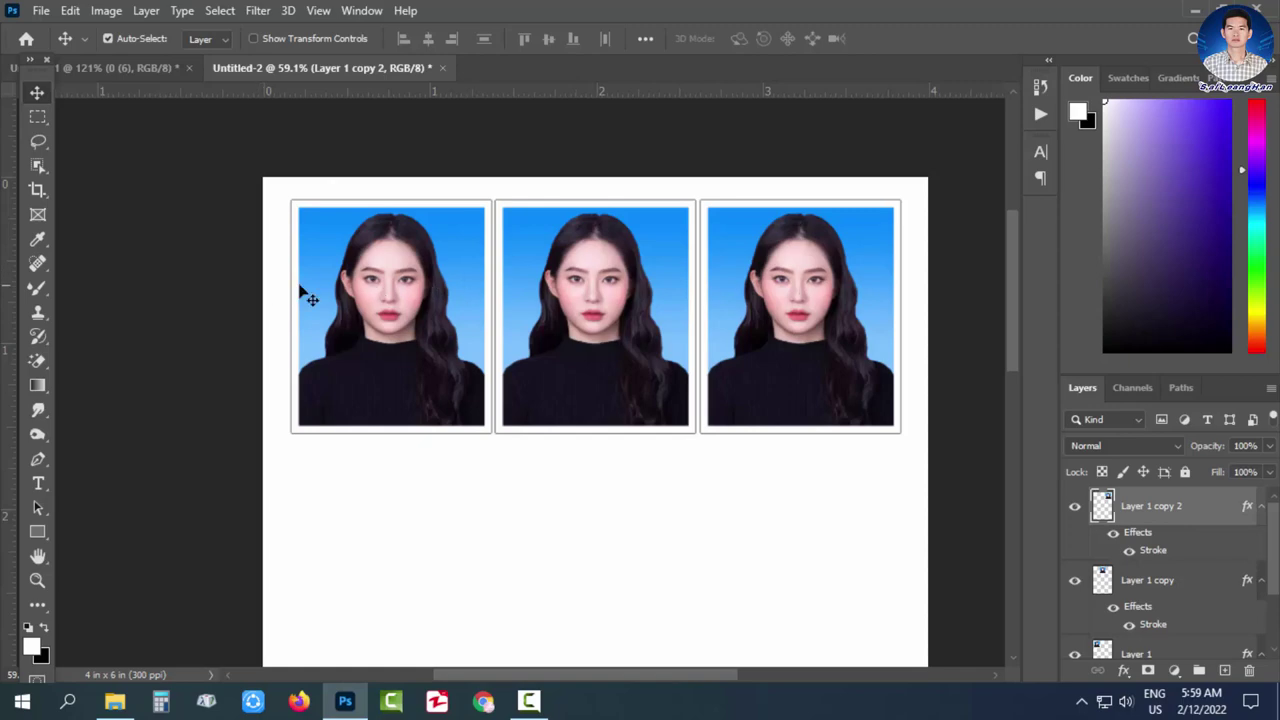
left_click_drag(244, 286, 938, 312)
left_click_drag(228, 322, 940, 335)
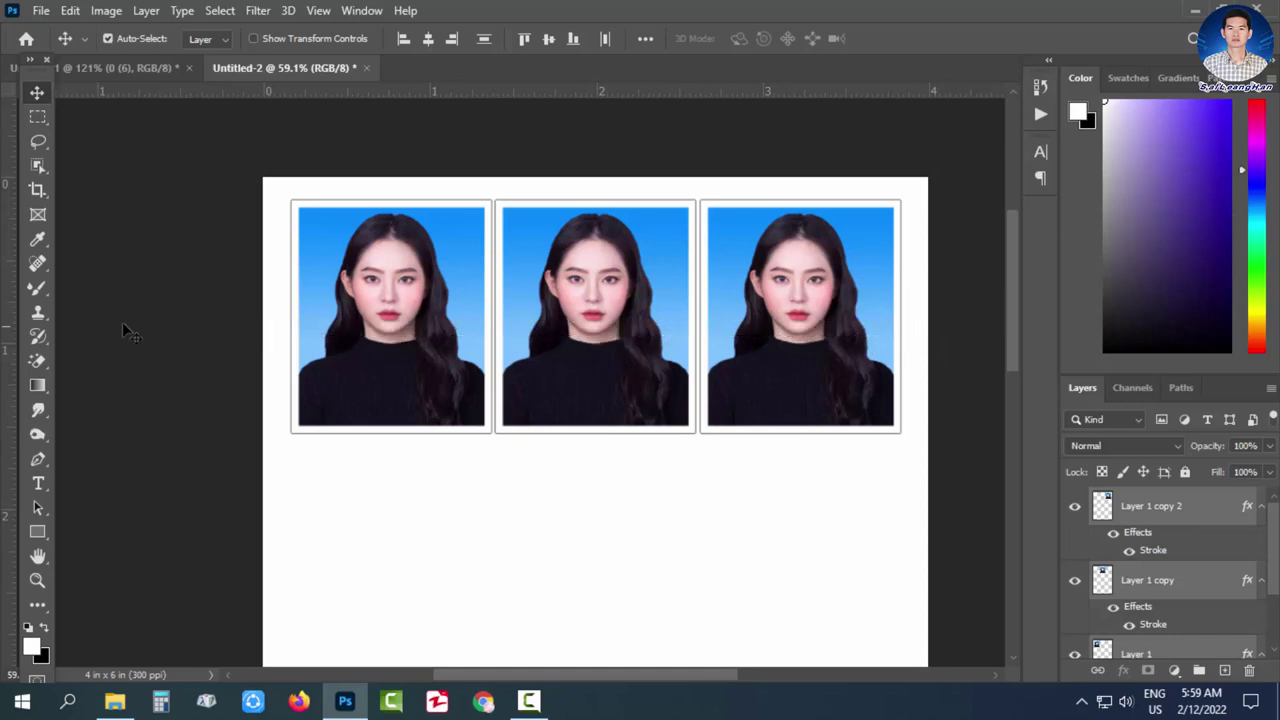
left_click(1216, 521)
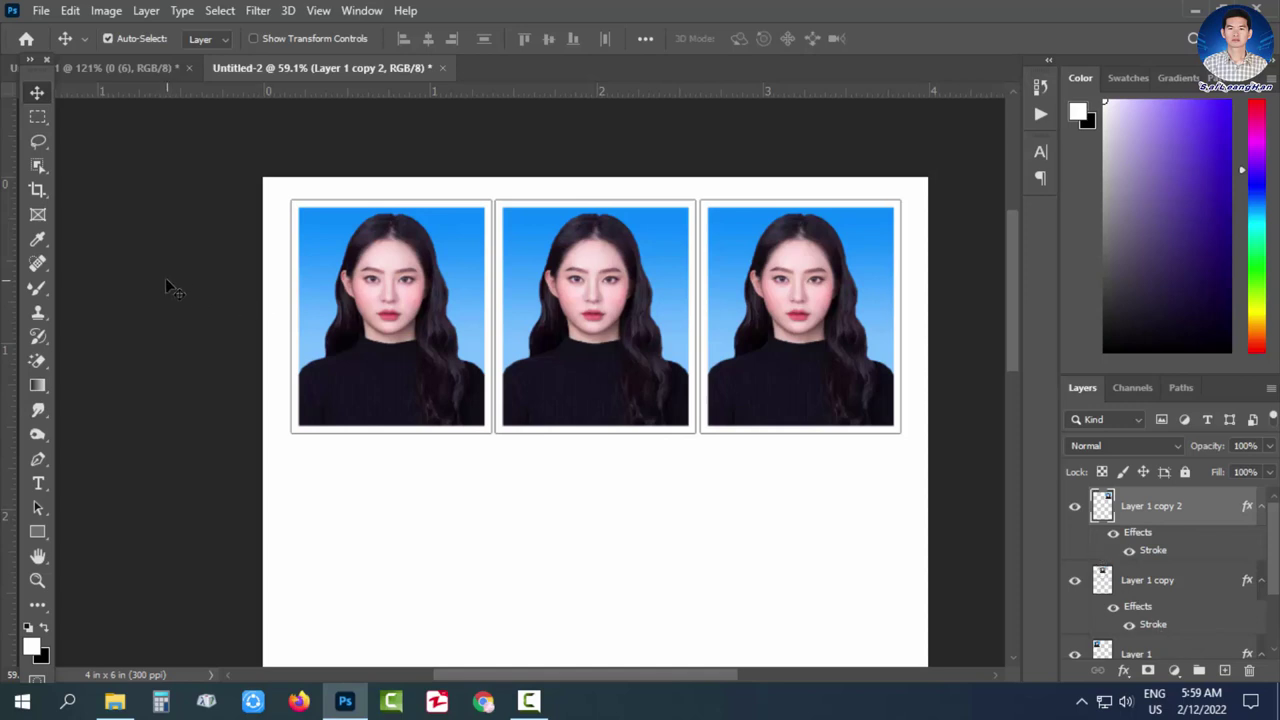
left_click_drag(165, 278, 976, 309)
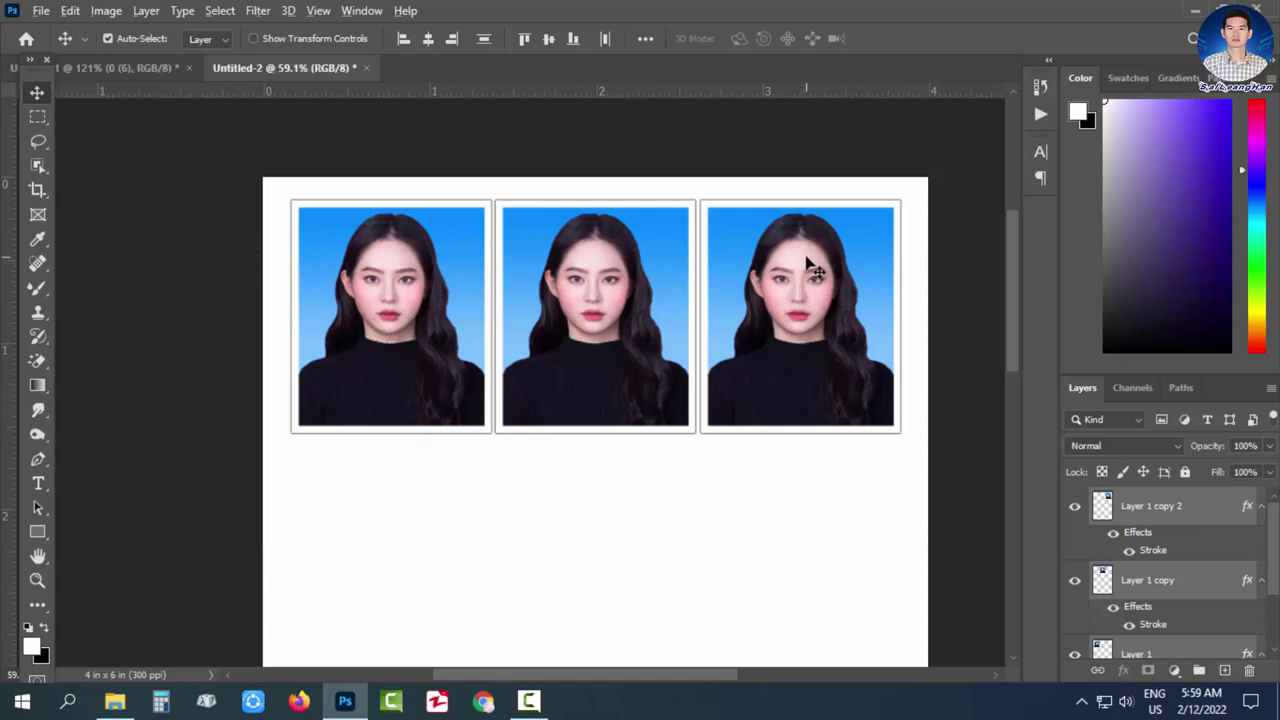
left_click_drag(808, 265, 798, 468)
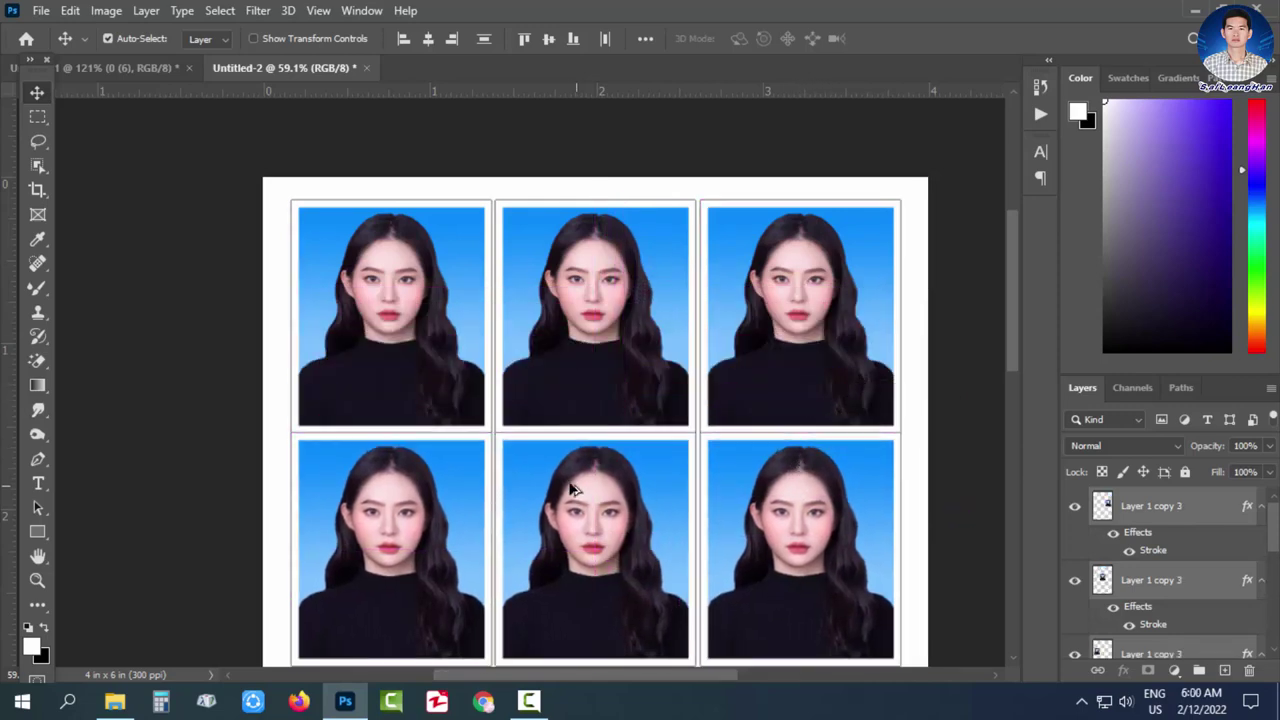
Step: Nudge the second row of photos slightly down to leave a narrow gap below the first row
scroll(508, 468, "up", 5)
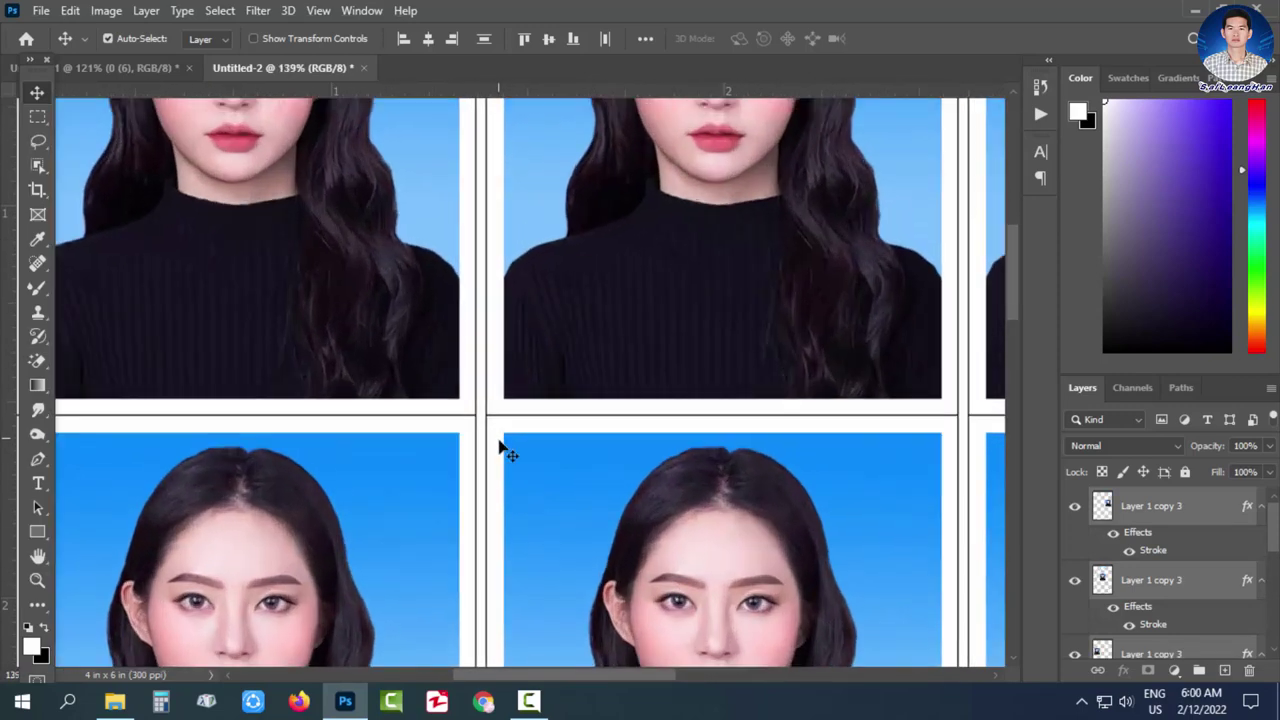
scroll(528, 300, "down", 3)
scroll(537, 235, "down", 4)
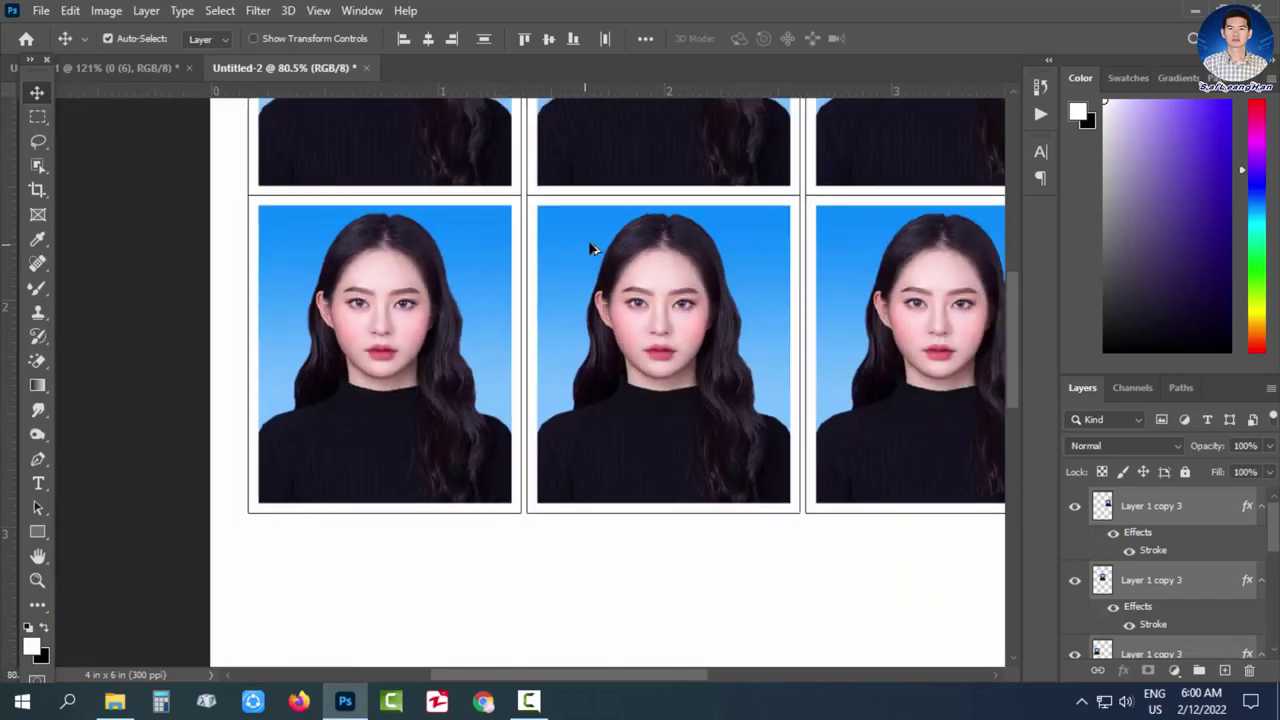
key("Down")
key("Down")
key("Down")
key("Down")
key("Down")
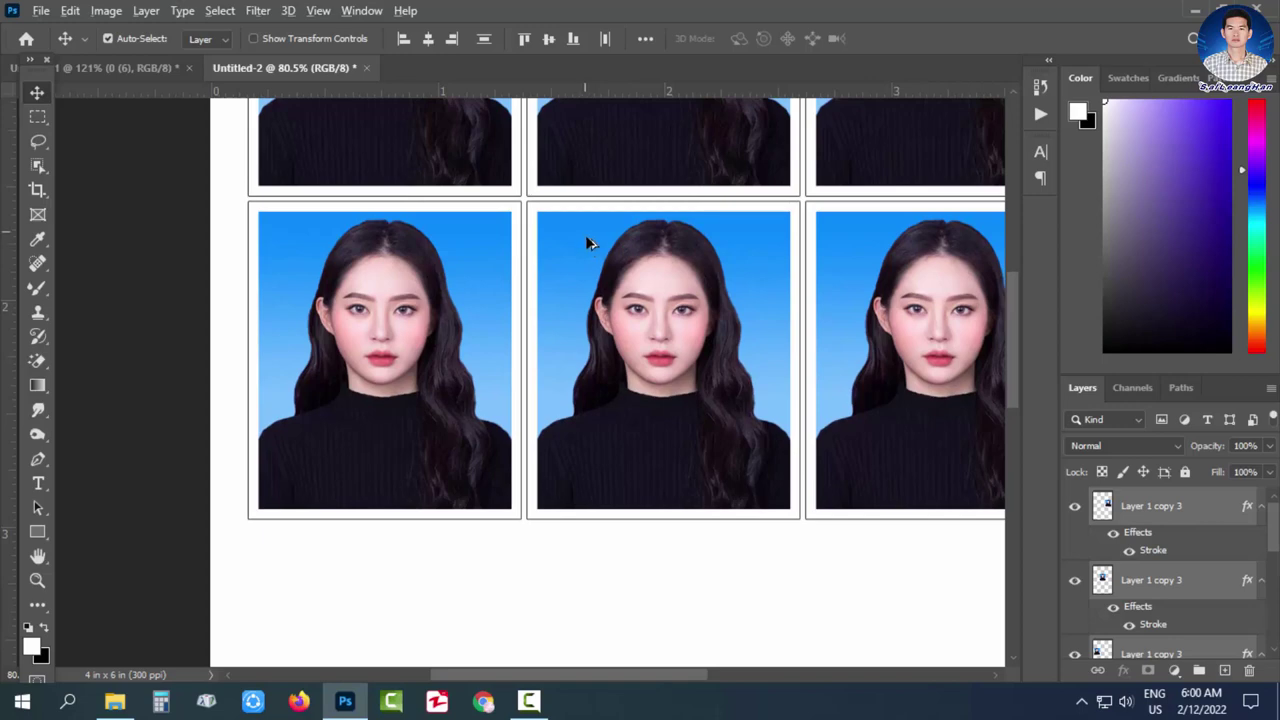
Step: Duplicate both photo rows below with the same narrow gap to make a 3 x 4 sheet, and select all twelve photos
scroll(588, 240, "down", 4)
scroll(630, 268, "down", 2)
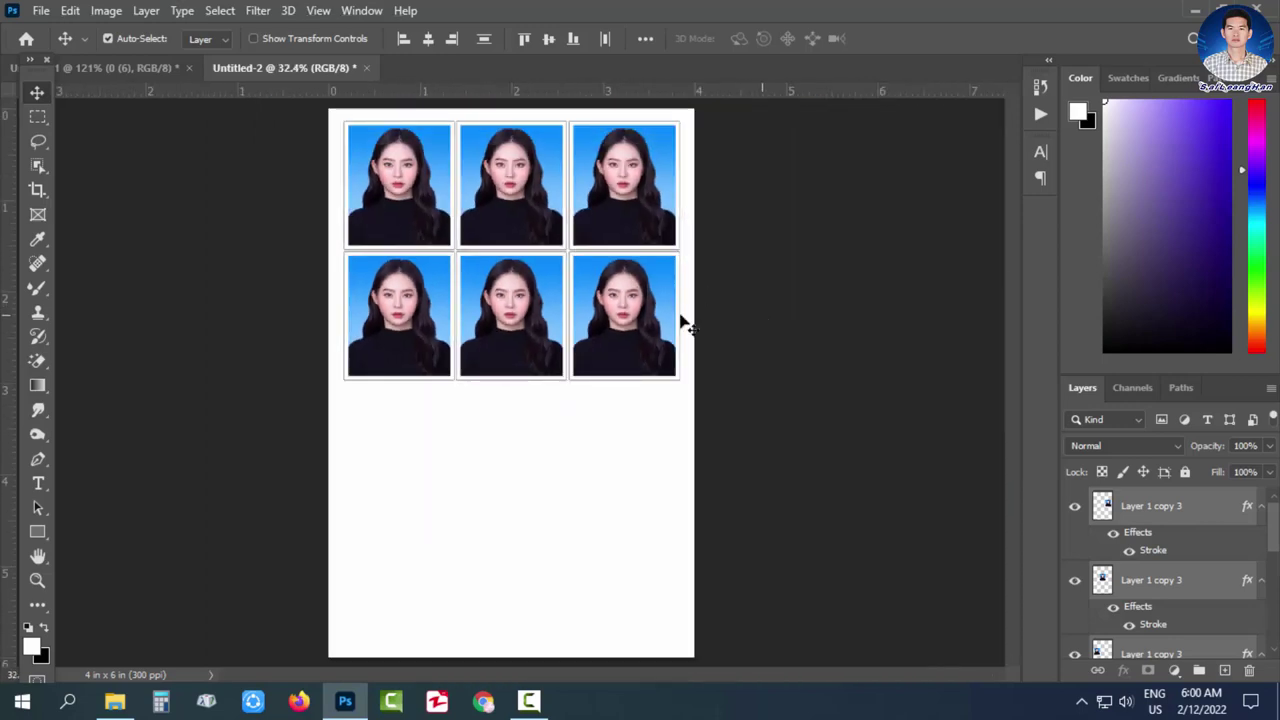
left_click_drag(763, 316, 302, 175)
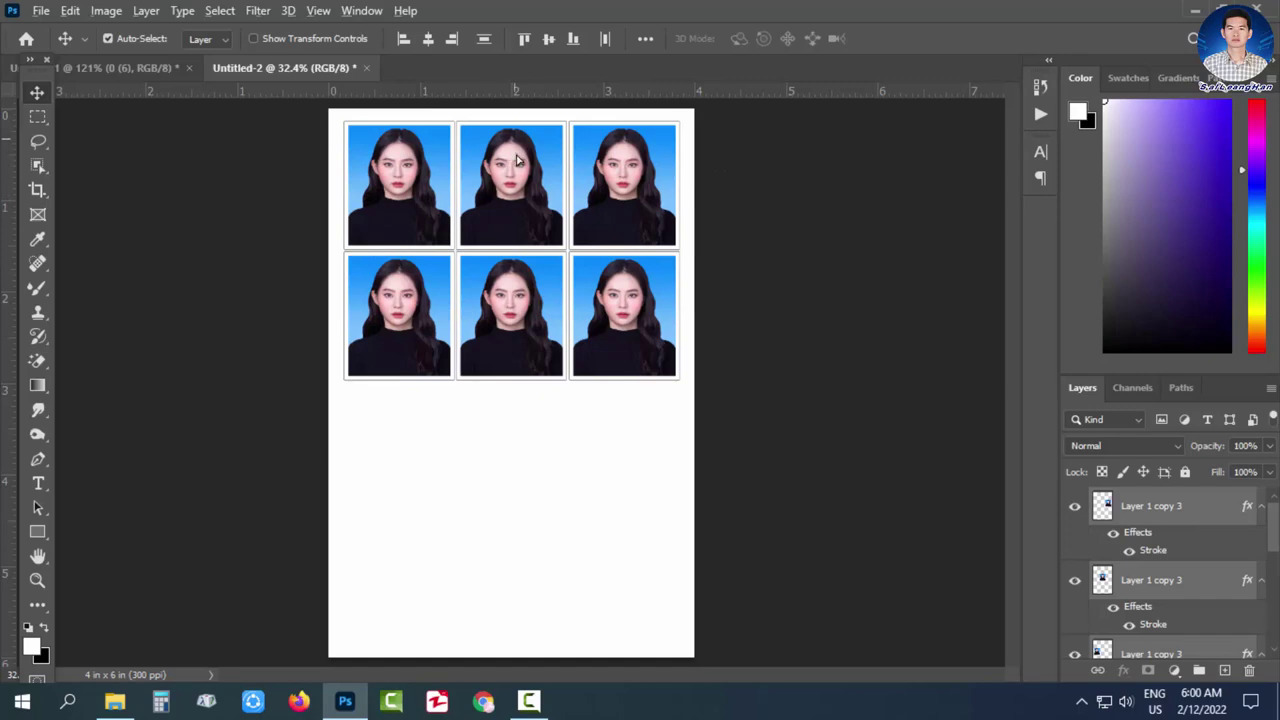
left_click_drag(517, 172, 515, 407)
scroll(465, 427, "up", 7)
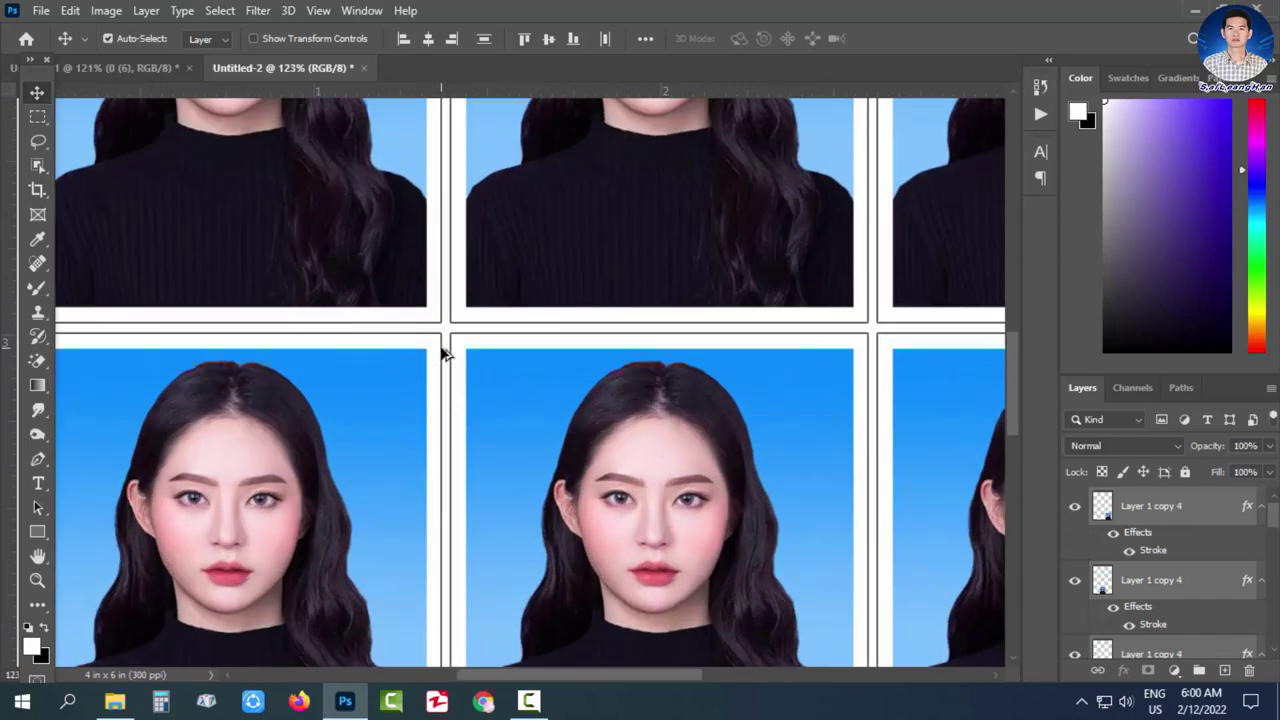
scroll(448, 300, "down", 7)
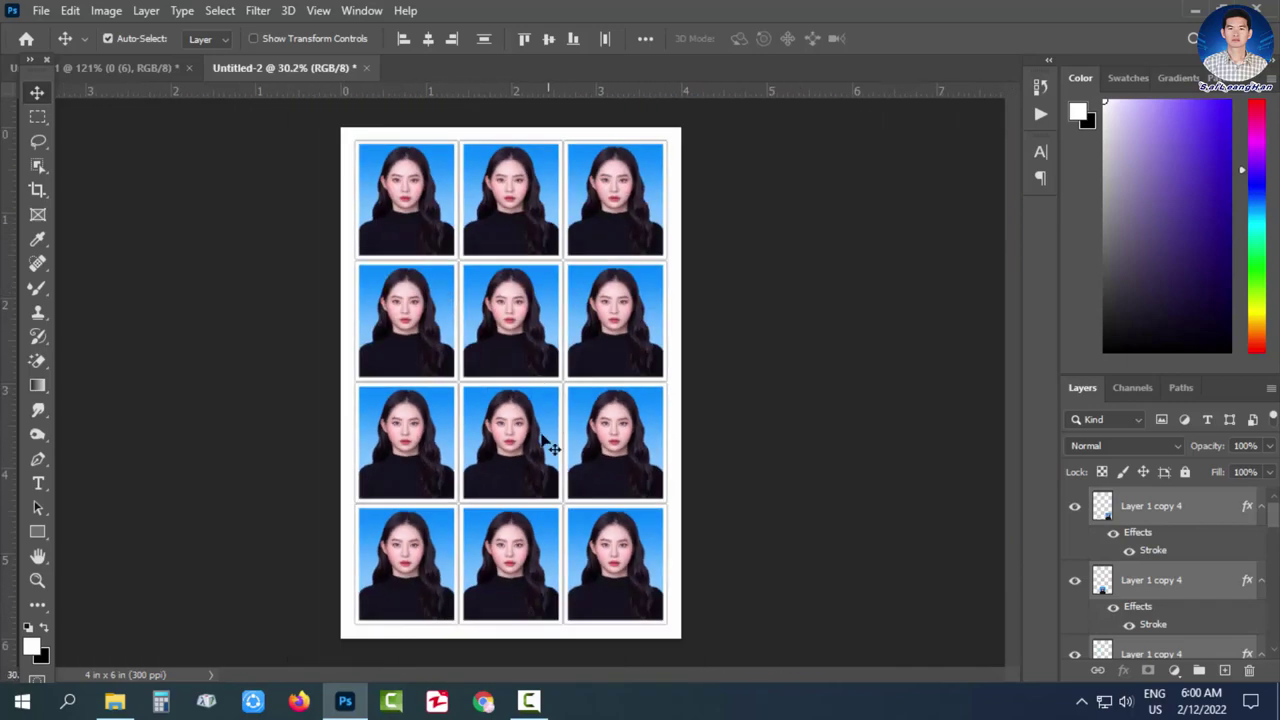
left_click_drag(270, 190, 705, 565)
scroll(537, 358, "up", 3)
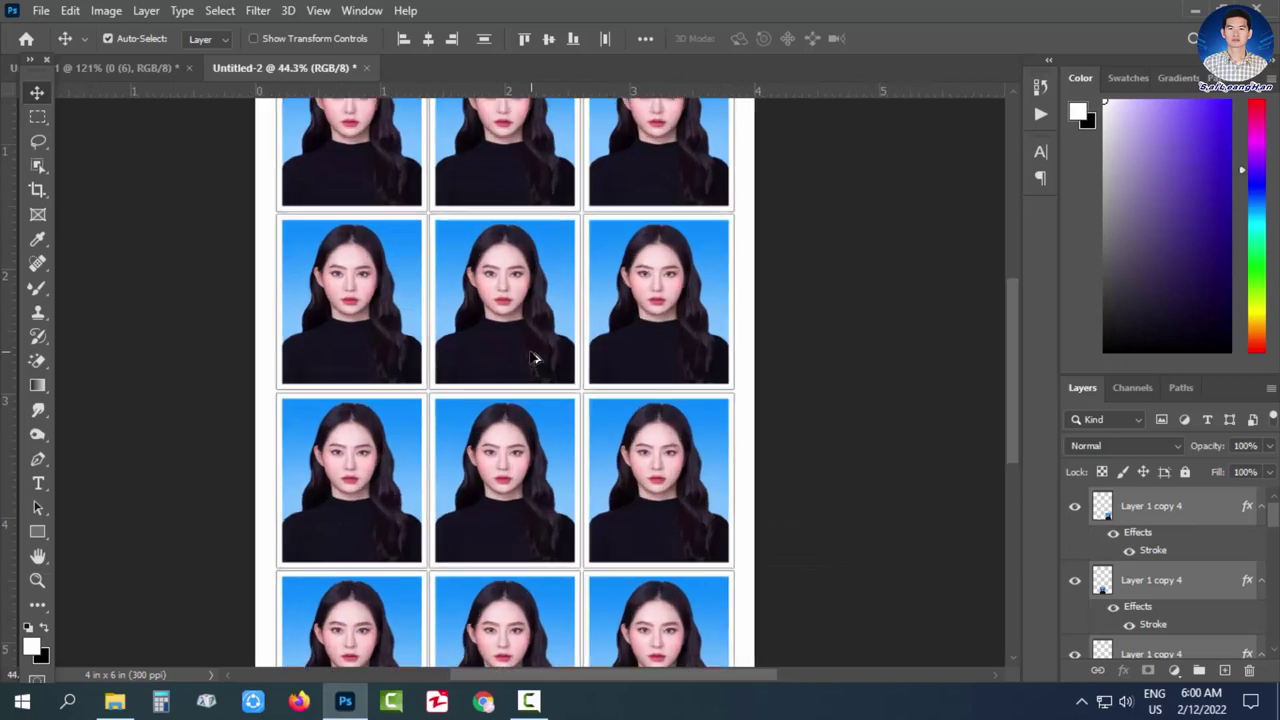
Step: Open the print settings for the twelve-photo sheet and choose EPSON L805 Series as the printer
scroll(478, 340, "up", 2)
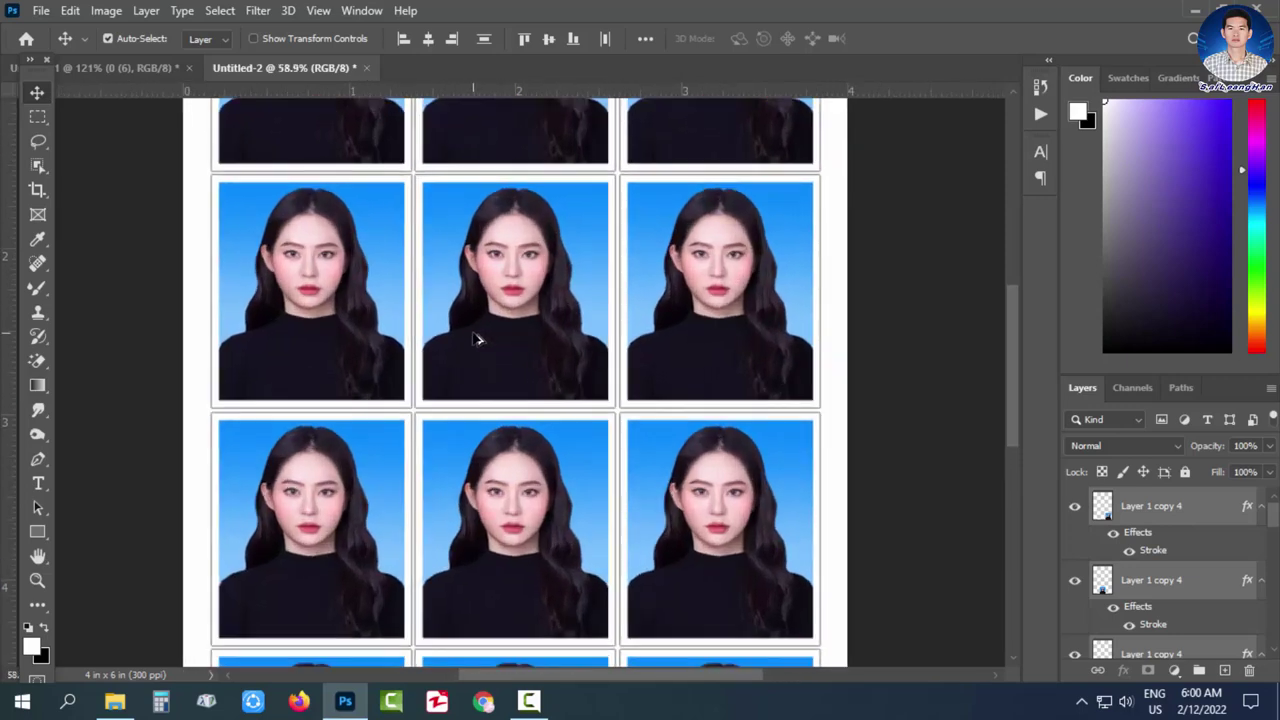
scroll(478, 340, "down", 3)
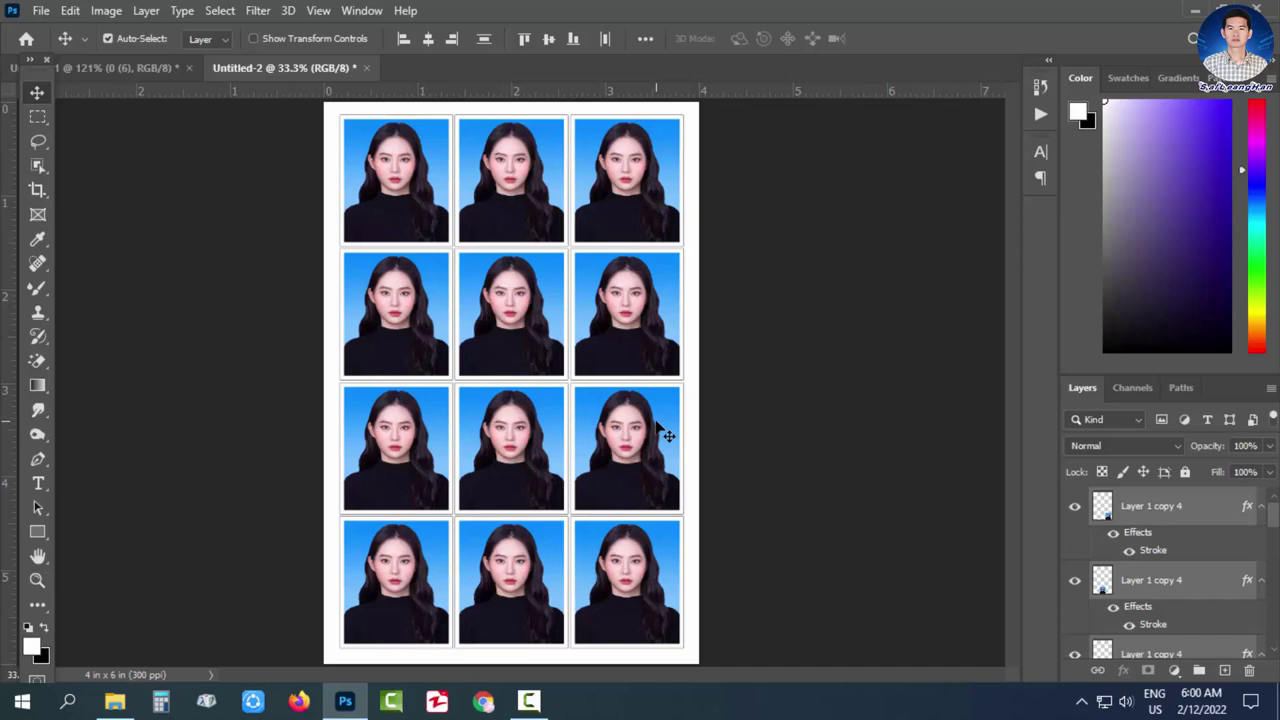
left_click_drag(661, 432, 661, 432)
key("ctrl+p")
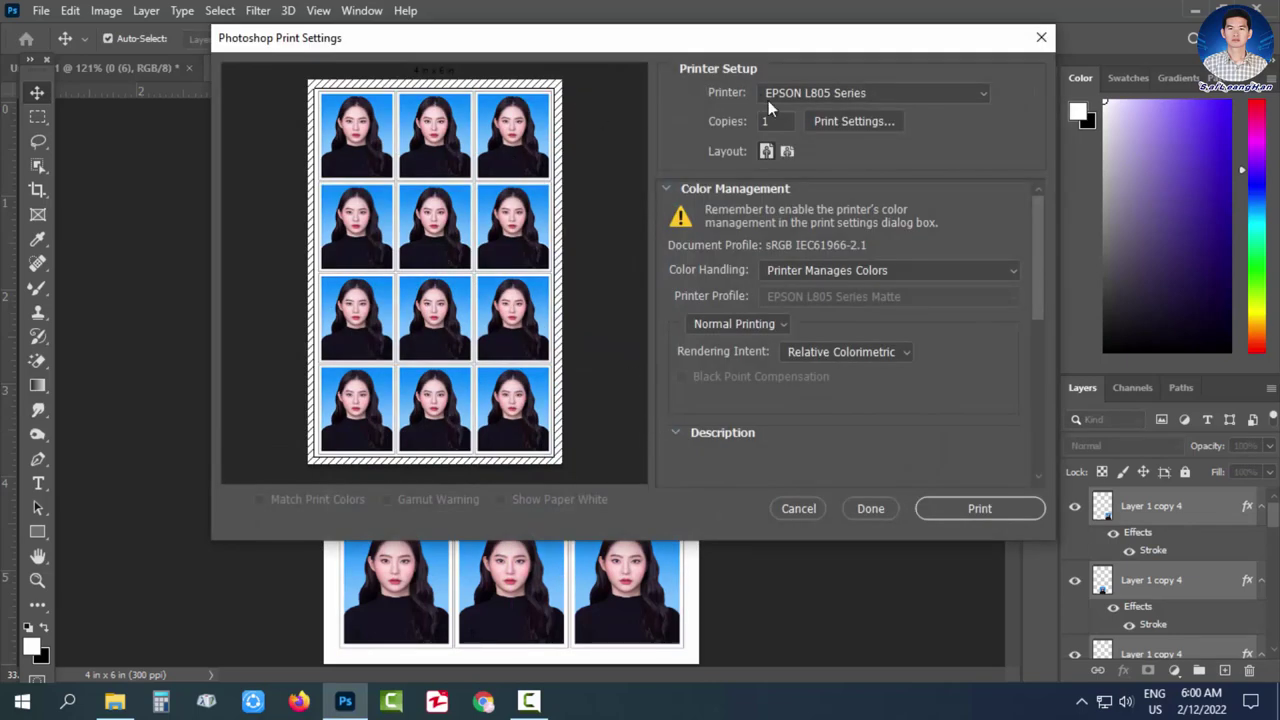
left_click_drag(734, 44, 719, 43)
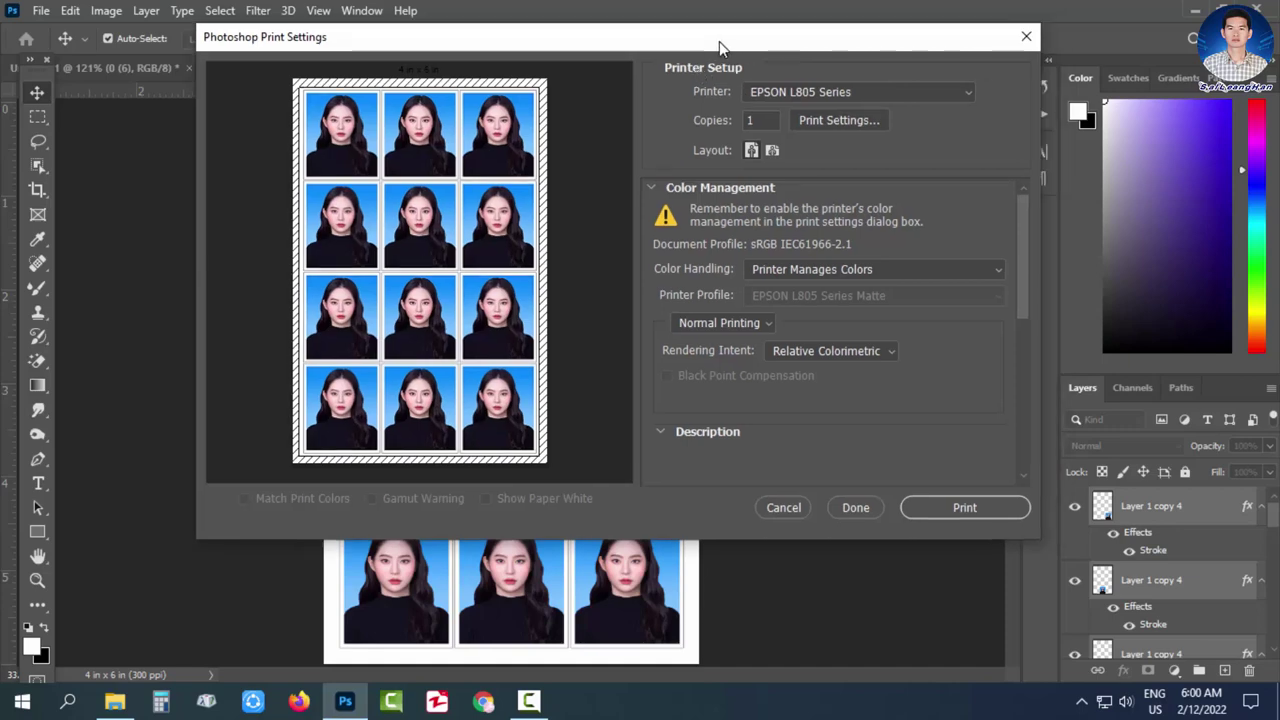
left_click(823, 93)
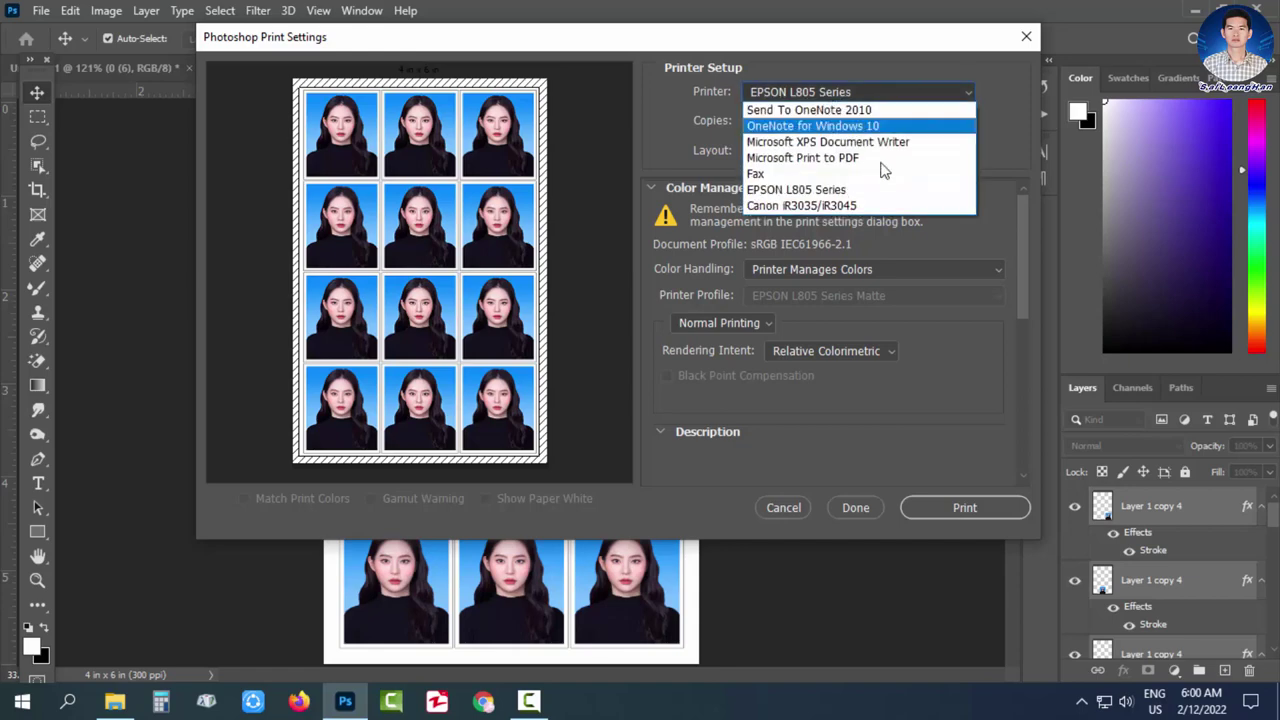
left_click(805, 192)
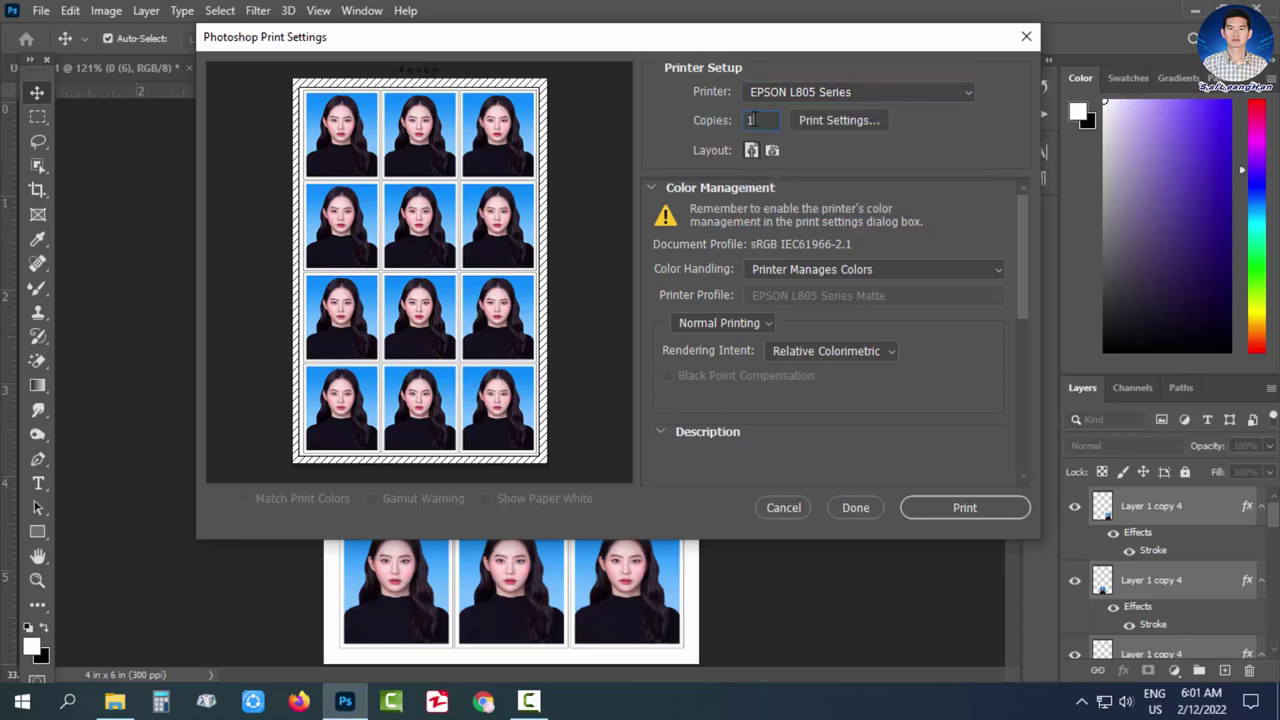
Step: In the printer's properties, set the document size to 10 x 15 cm (4 x 6 in) with borderless printing off
left_click(838, 122)
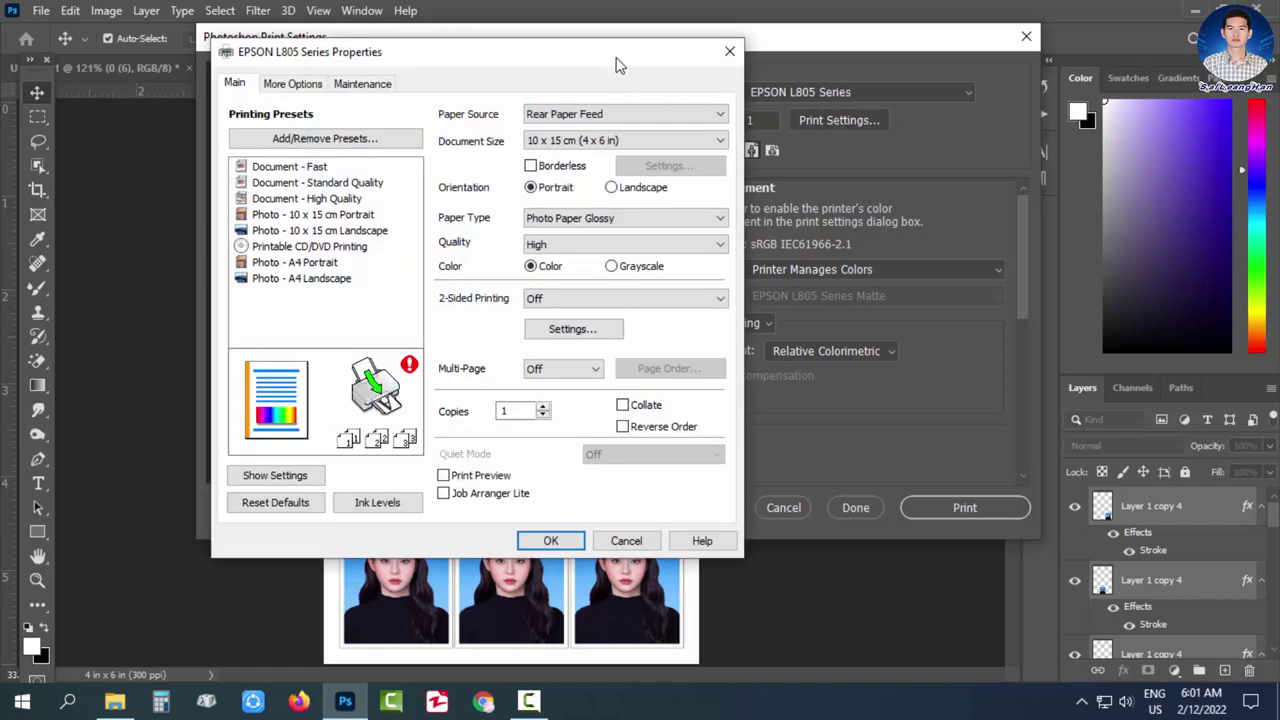
left_click_drag(617, 65, 652, 61)
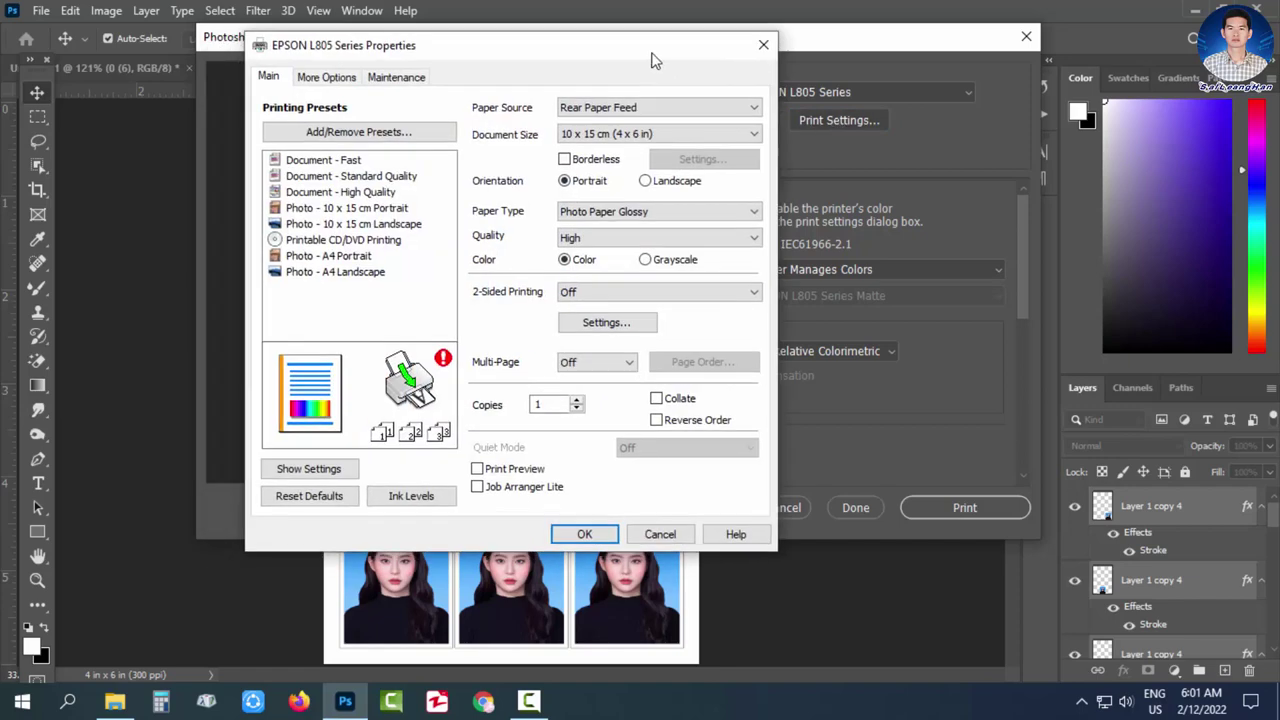
left_click(598, 140)
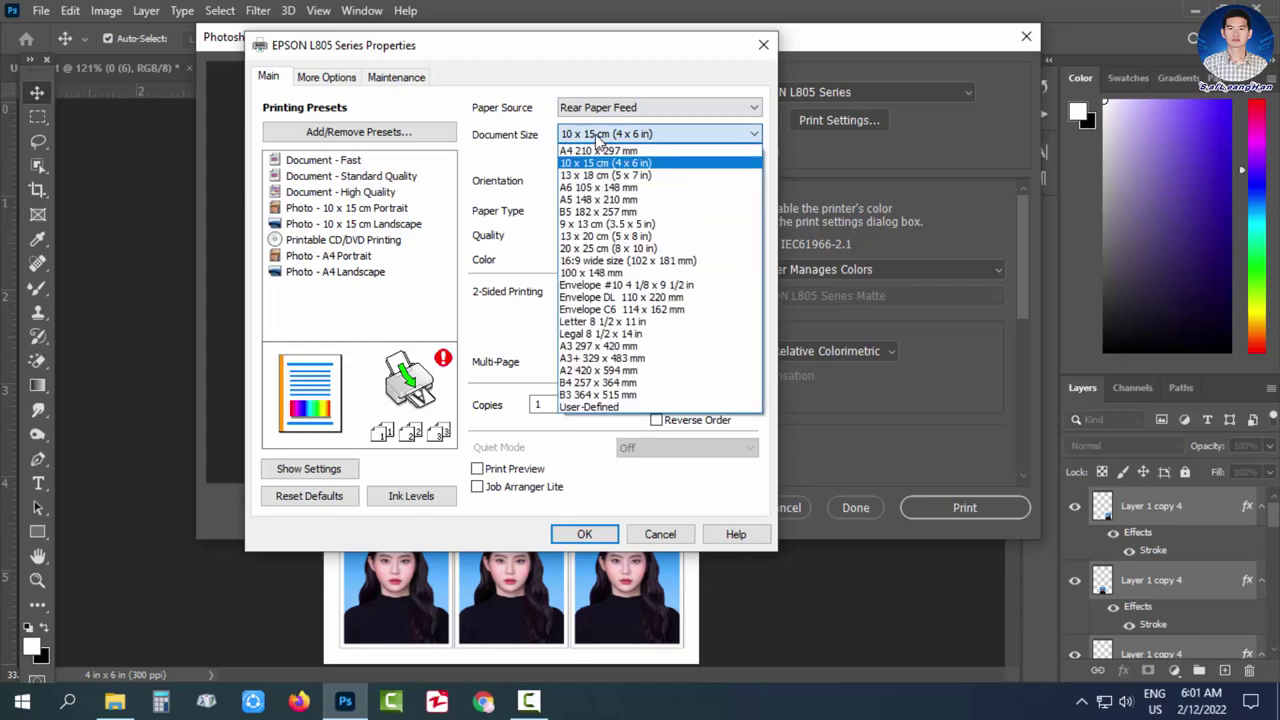
left_click(598, 140)
left_click(598, 140)
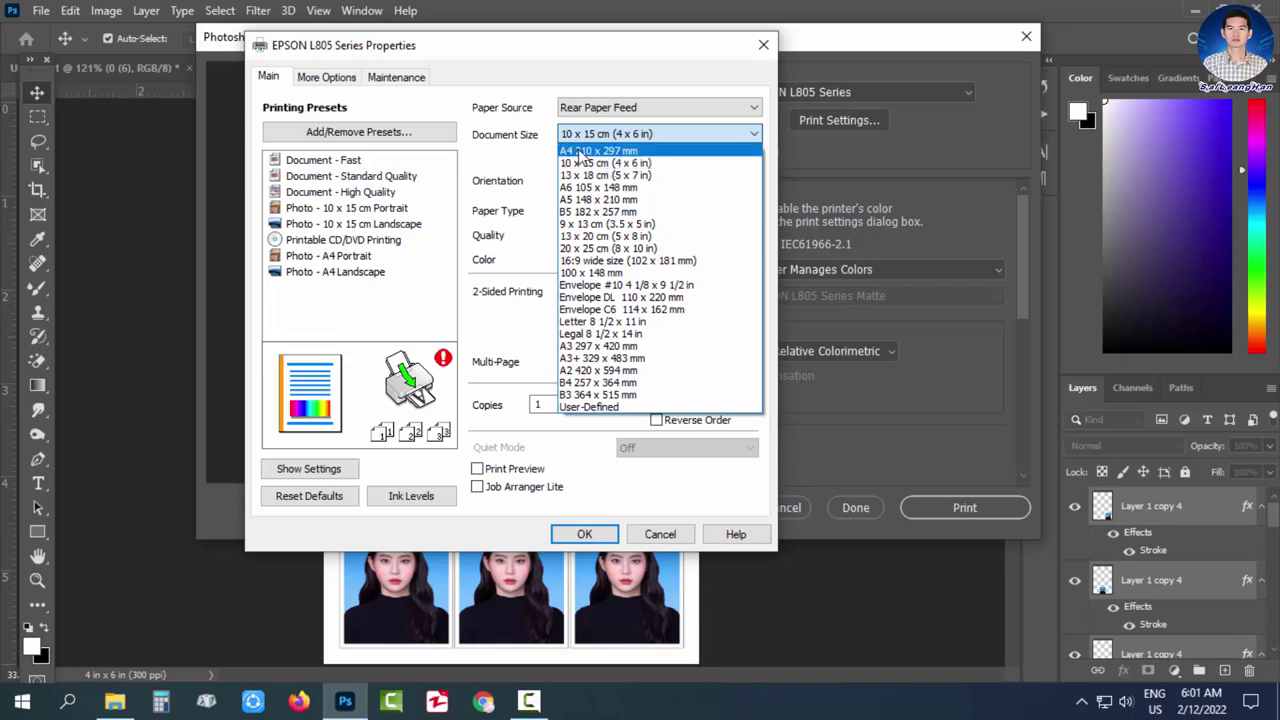
left_click(640, 163)
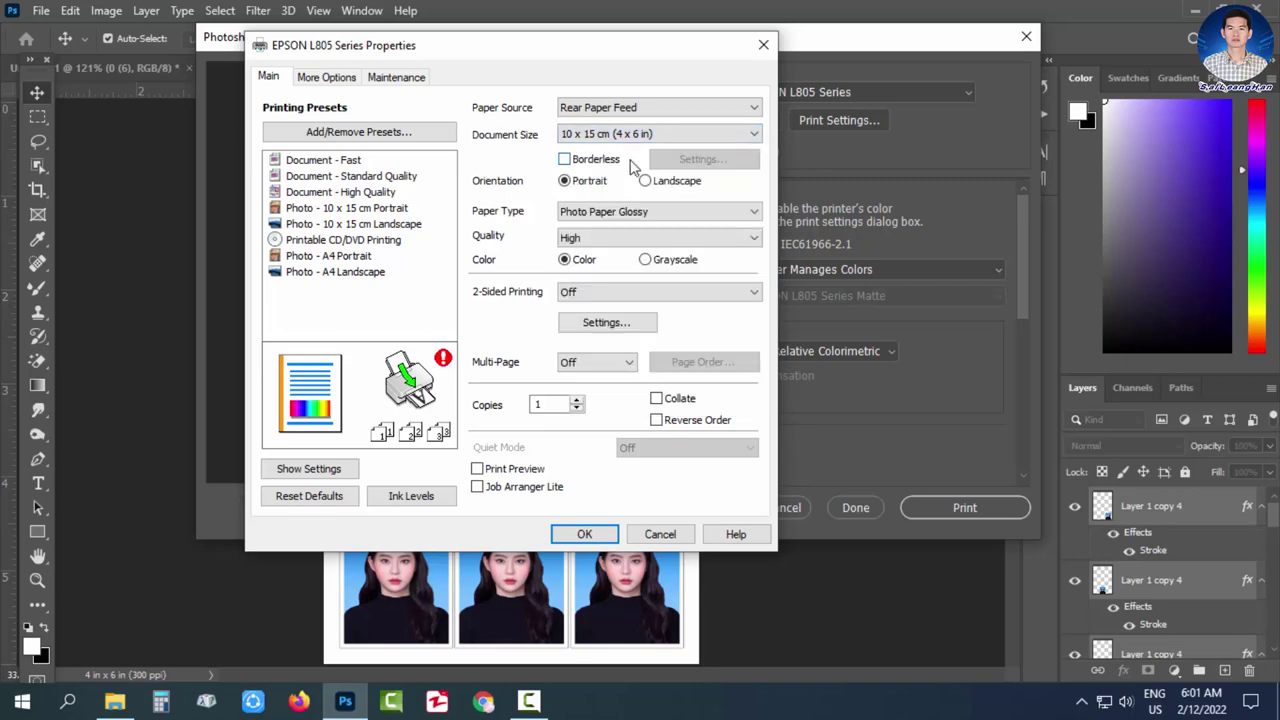
left_click(565, 161)
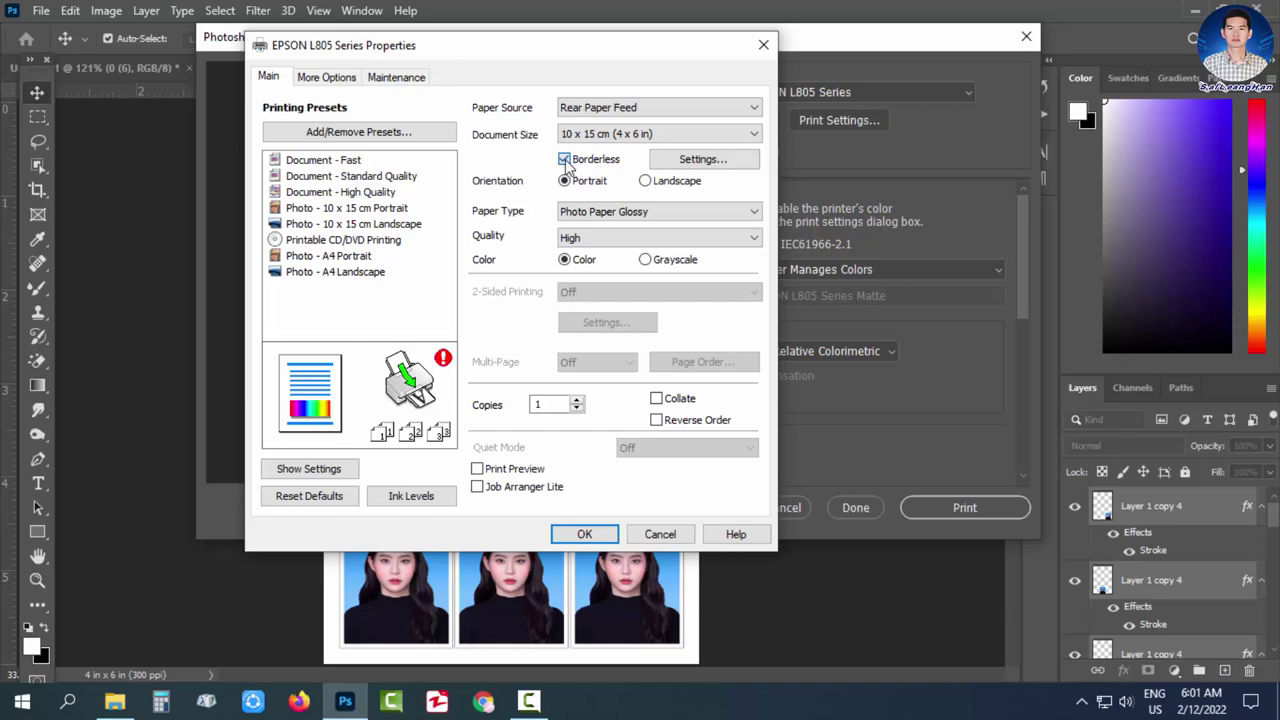
left_click(565, 159)
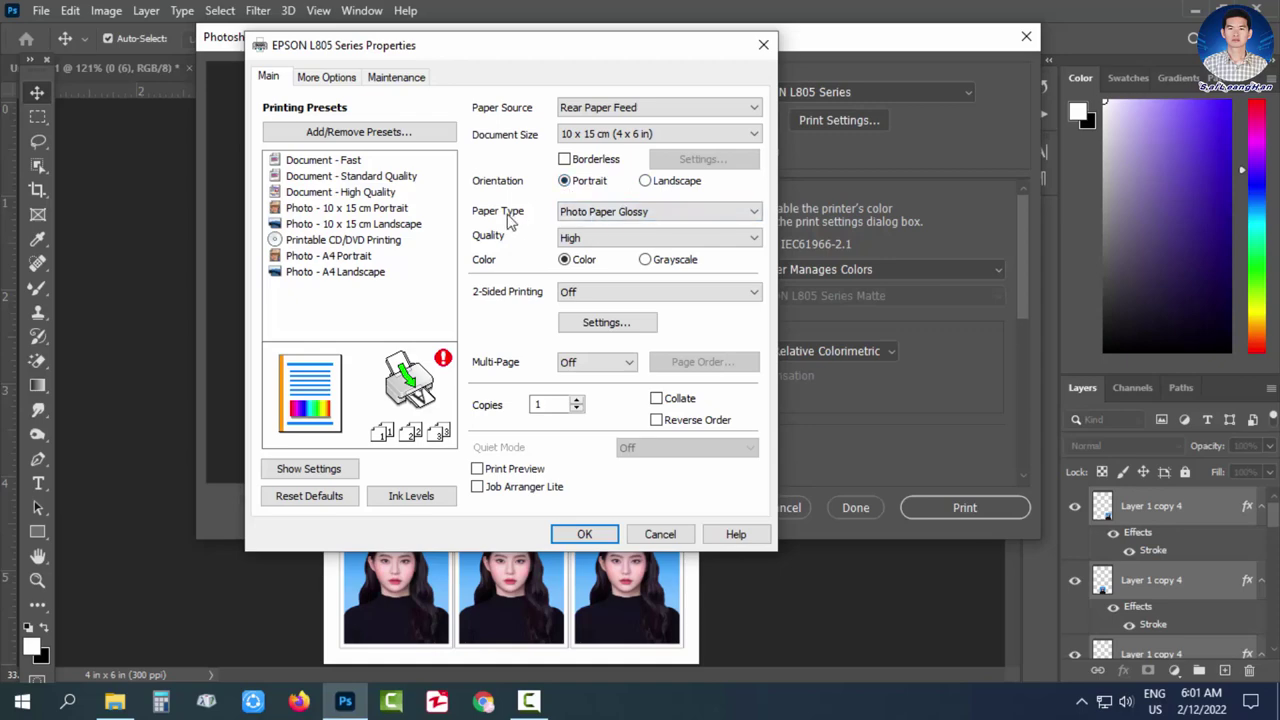
Step: Set the paper type to Photo Paper Glossy and quality to High, then save the print settings without printing
left_click(595, 214)
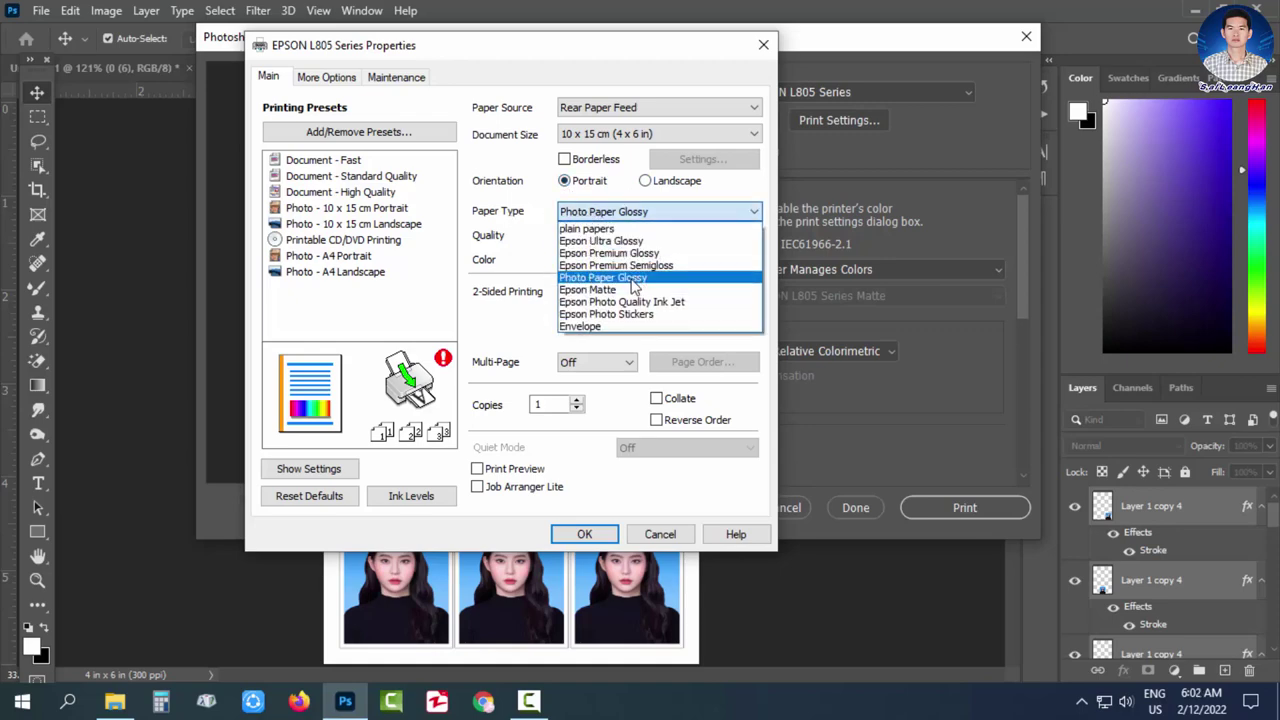
left_click(632, 285)
left_click(575, 240)
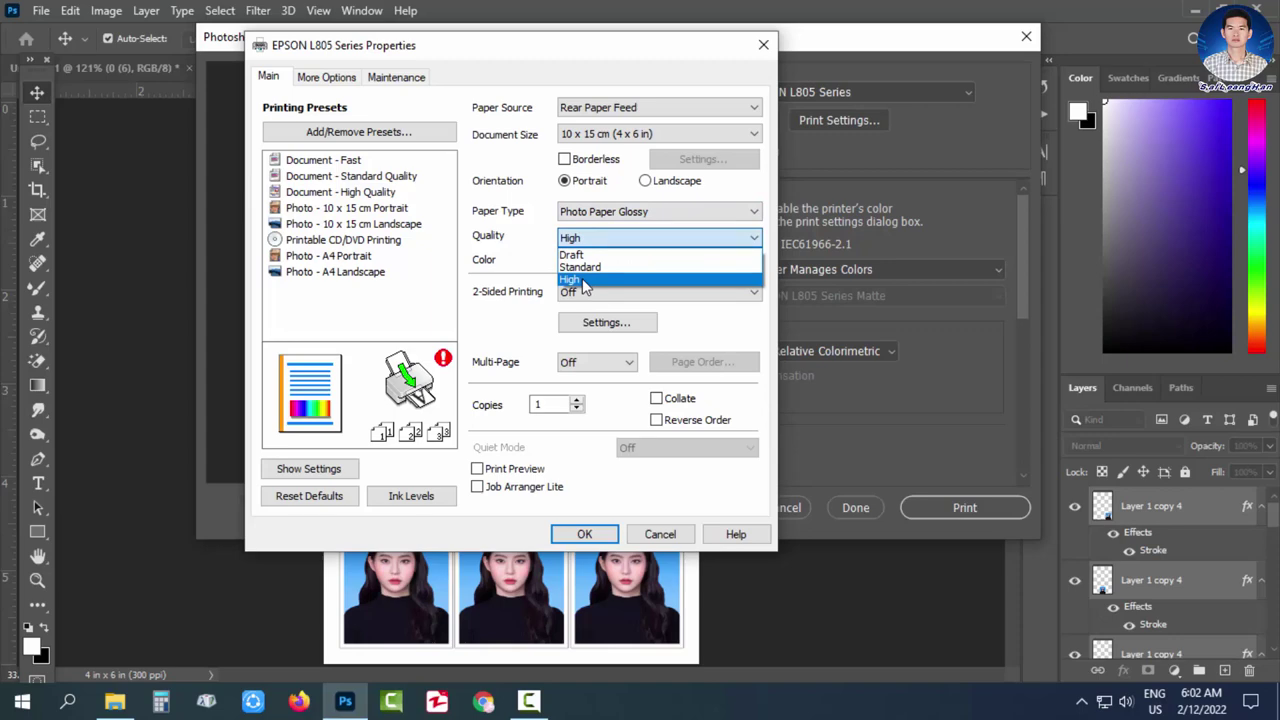
left_click(585, 283)
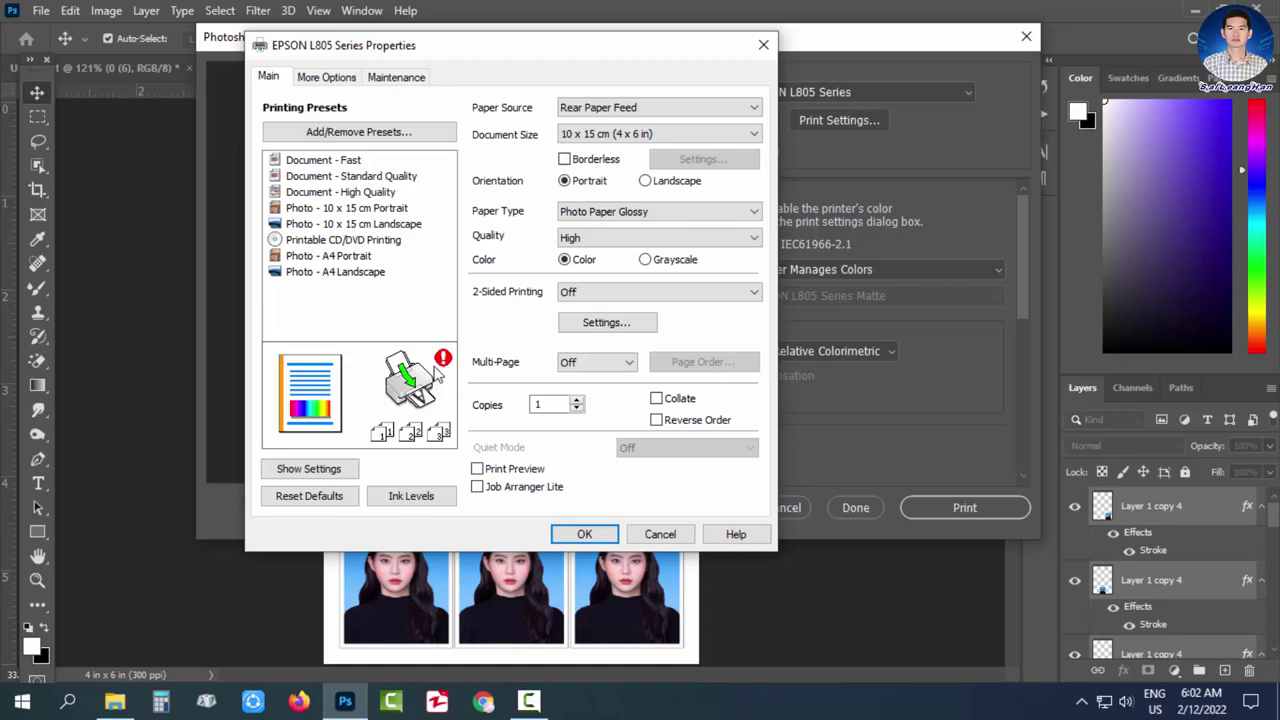
left_click(594, 533)
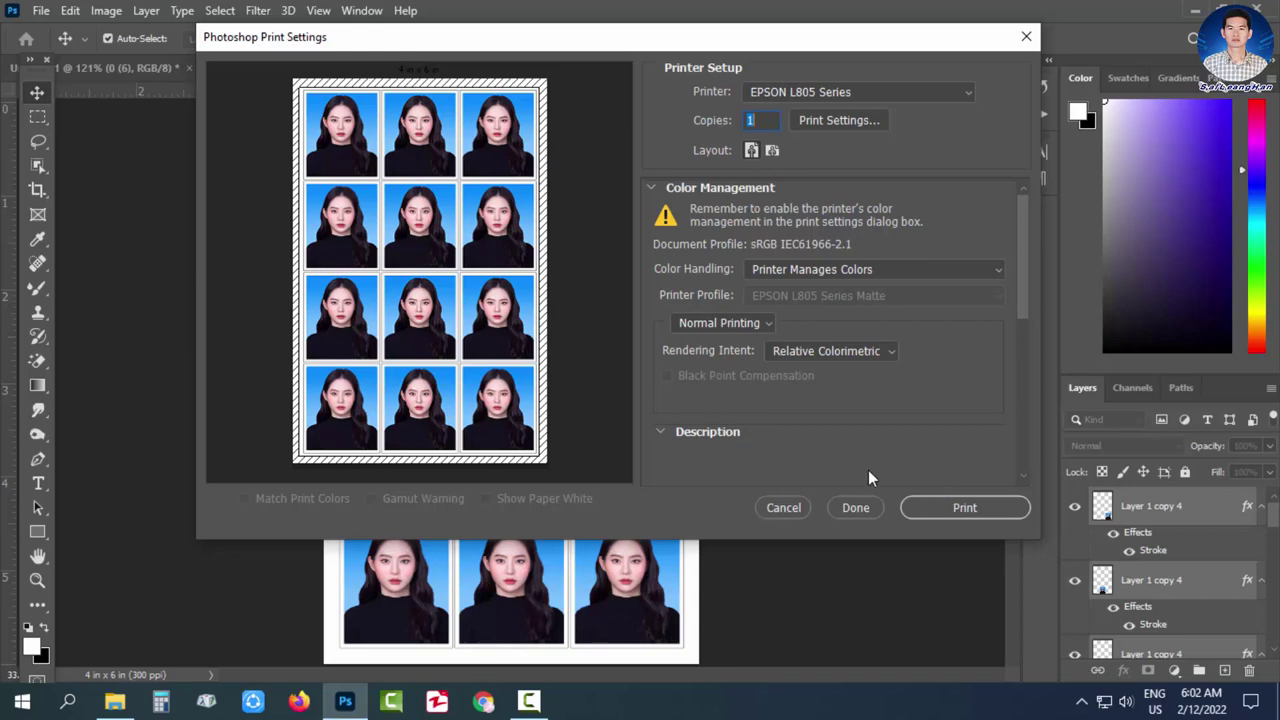
left_click(856, 508)
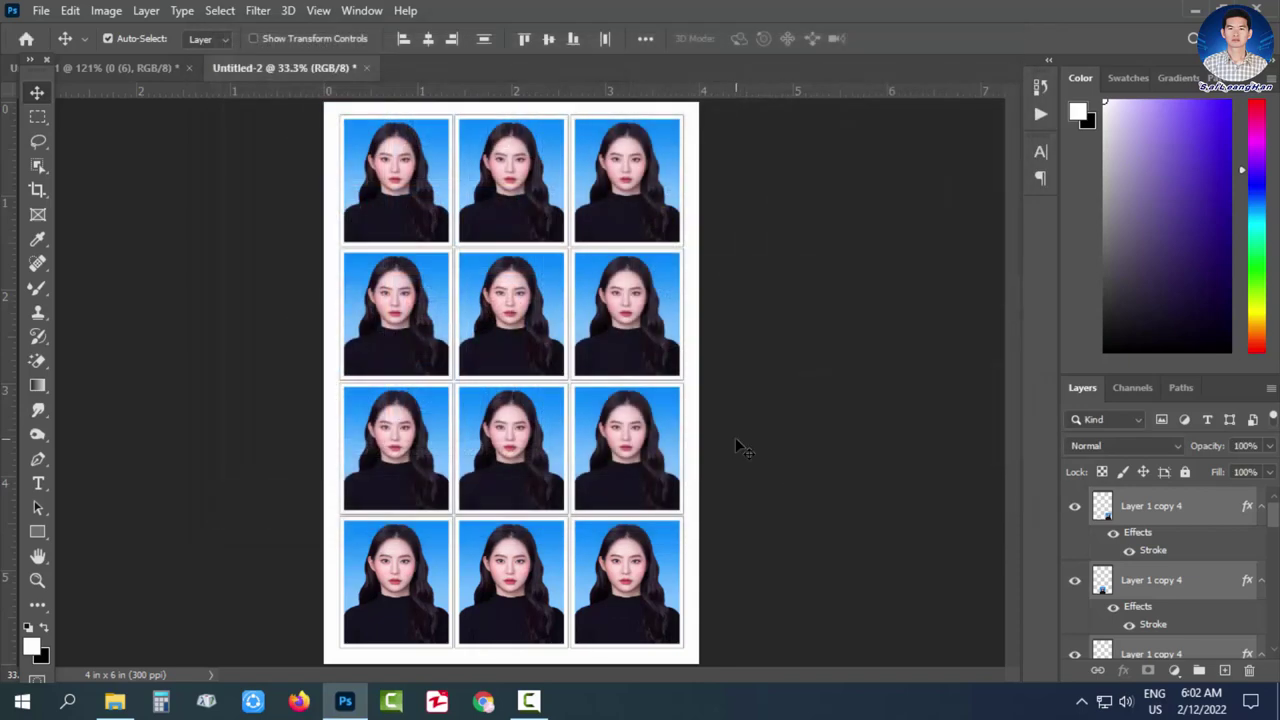